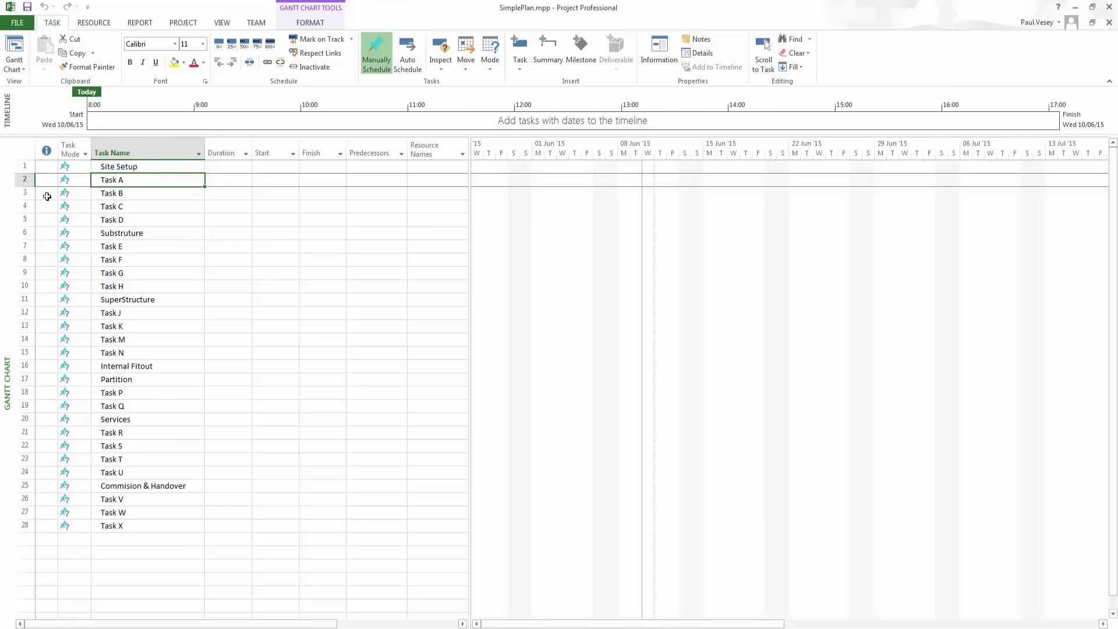
Indent Tasks A to D as subtasks of Site Setup, then collapse and expand the group to check it
drag(23, 180, 22, 220)
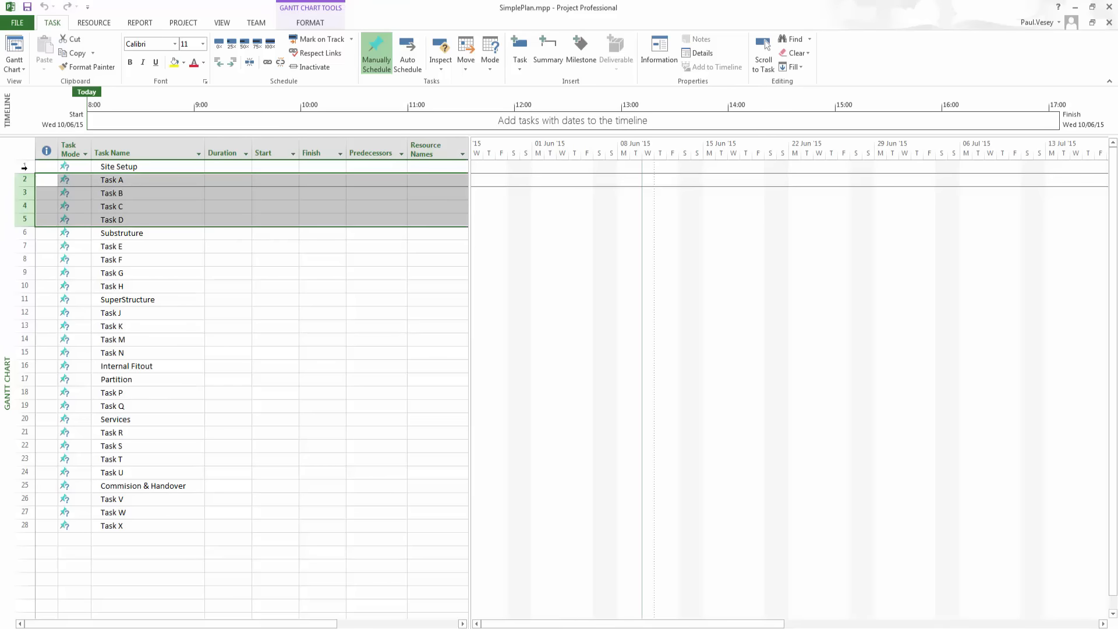
click(232, 62)
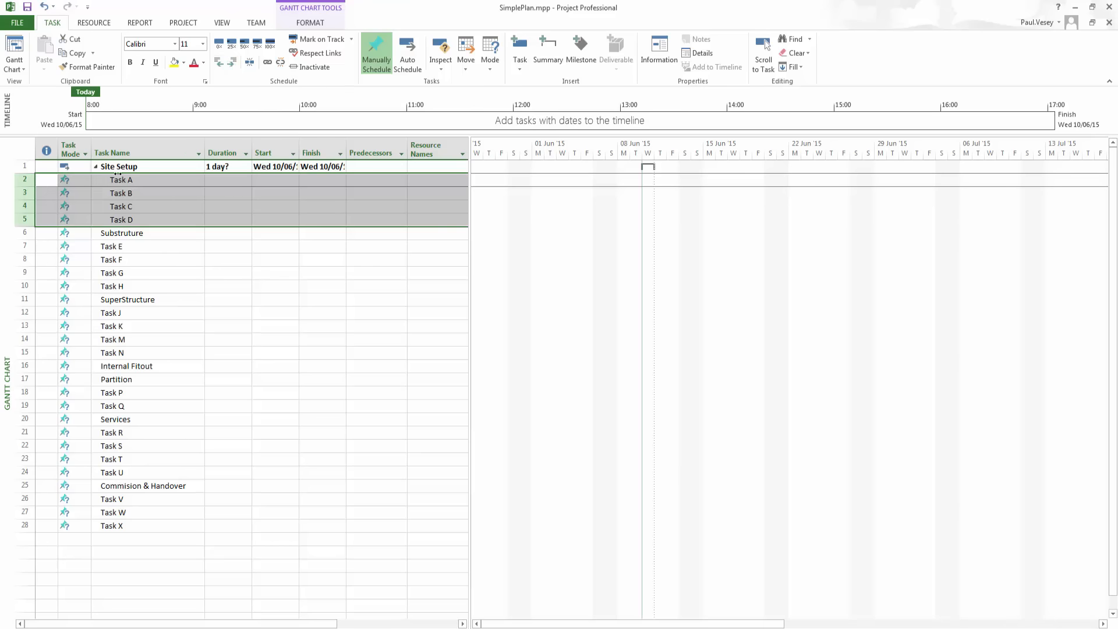
click(97, 167)
click(96, 167)
click(95, 166)
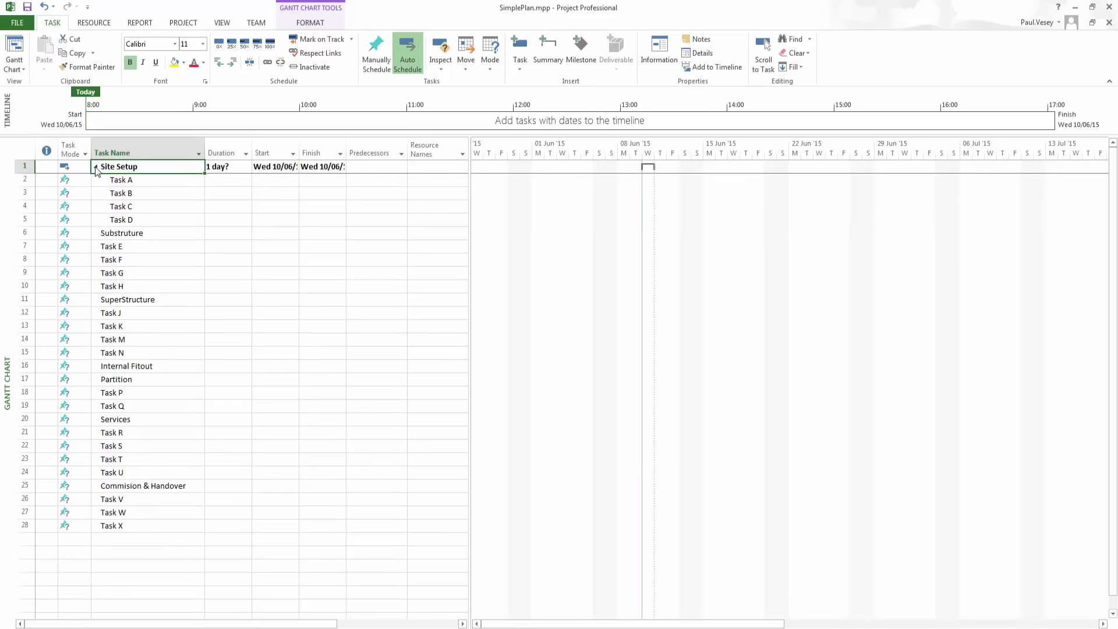
click(95, 167)
click(96, 166)
Indent Tasks E to H as subtasks of Substruture and Tasks J to N as subtasks of SuperStructure
drag(24, 246, 24, 286)
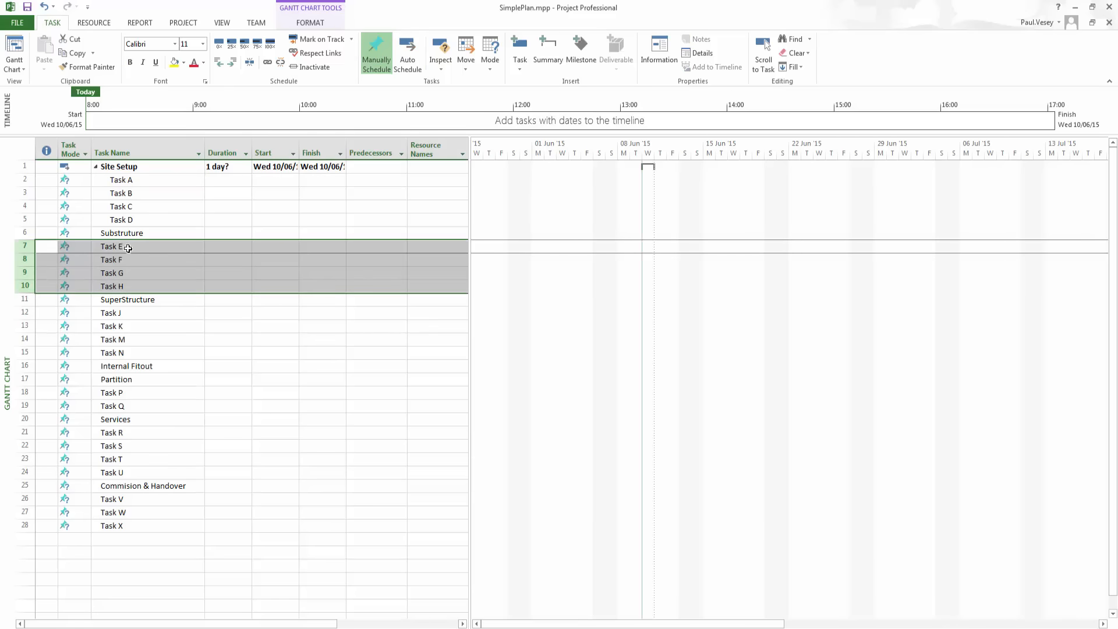
click(232, 62)
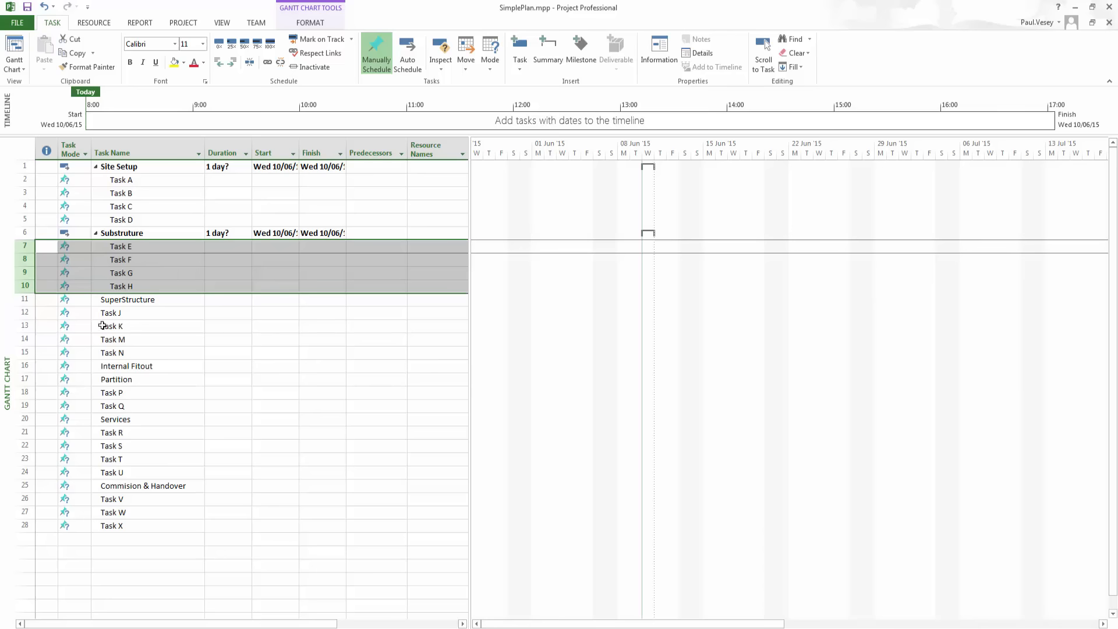
drag(25, 312, 24, 352)
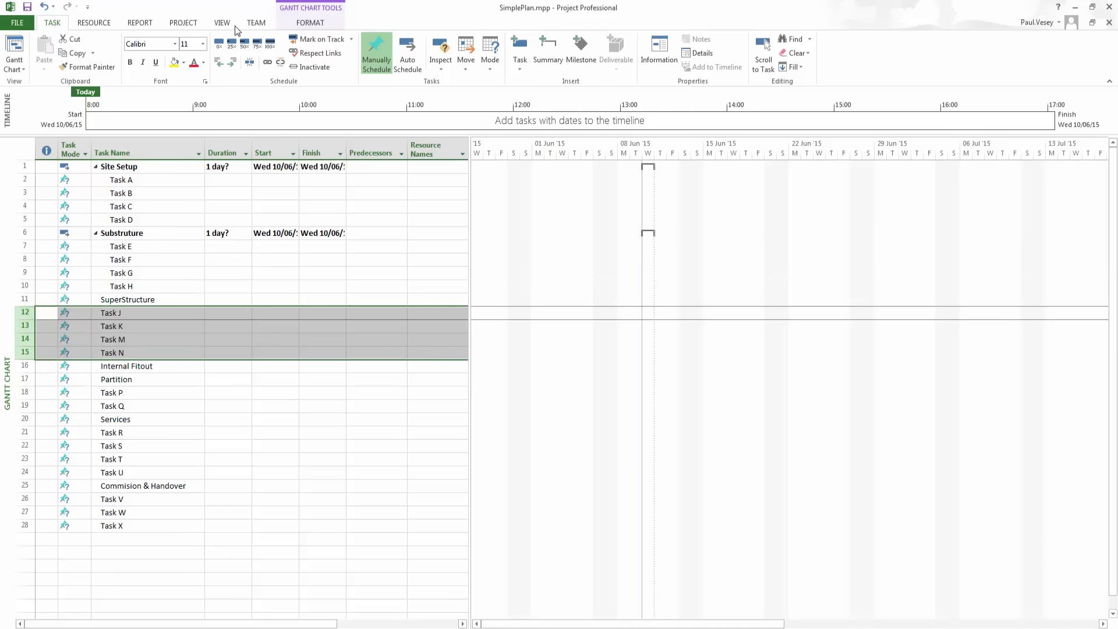
click(233, 62)
Indent Tasks P and Q as subtasks of Partition and Tasks R to U as subtasks of Services
scroll(263, 269, down, 3)
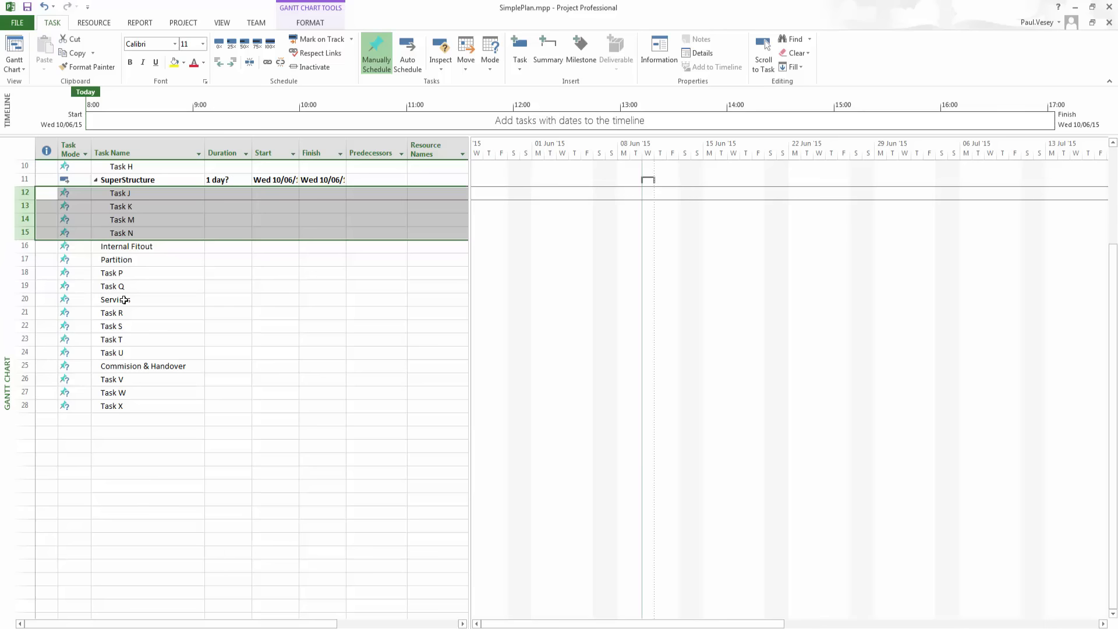
drag(24, 273, 128, 284)
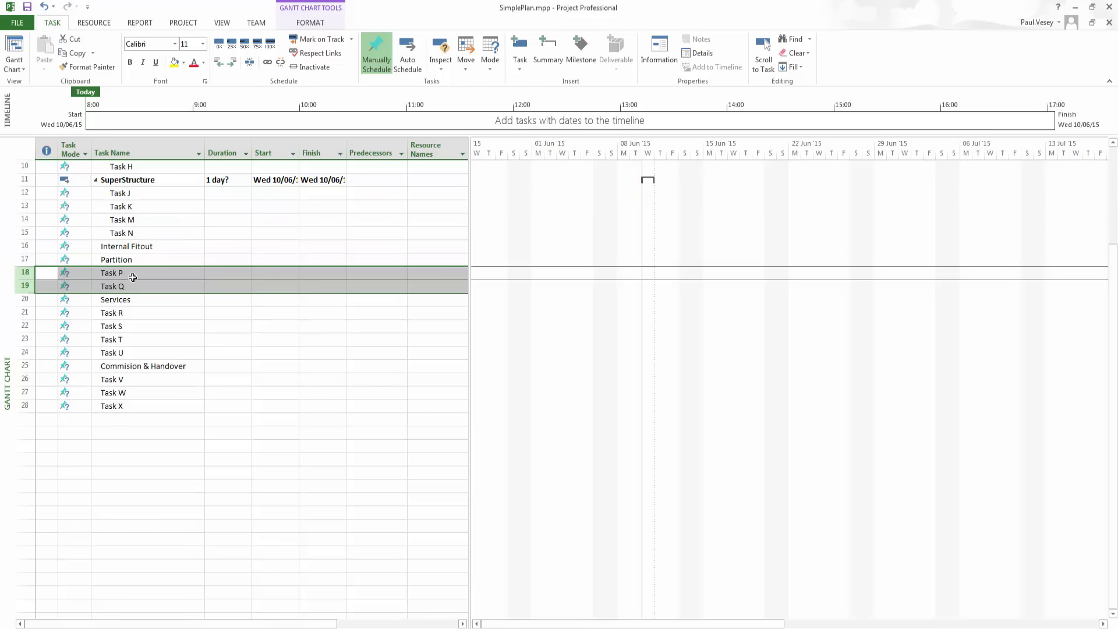
click(232, 63)
click(95, 260)
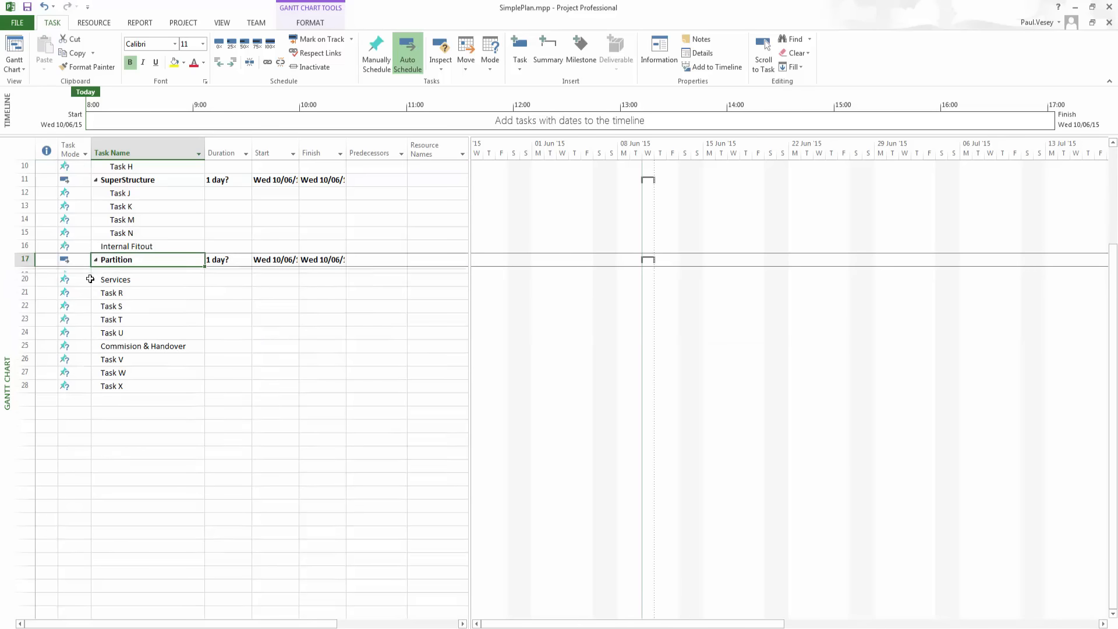
click(95, 260)
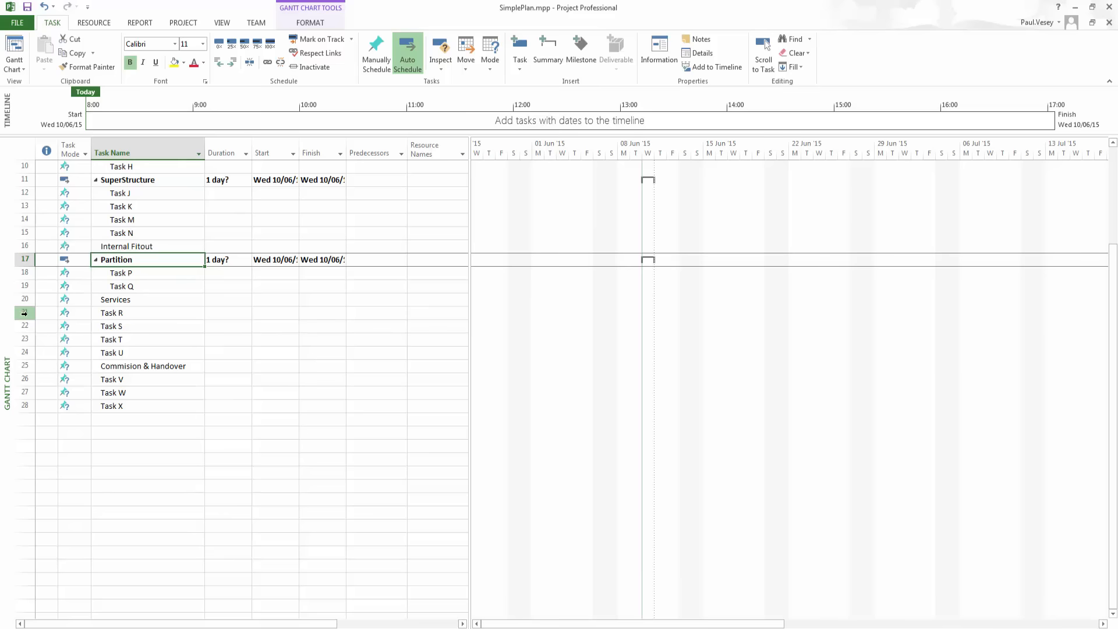
drag(25, 312, 24, 352)
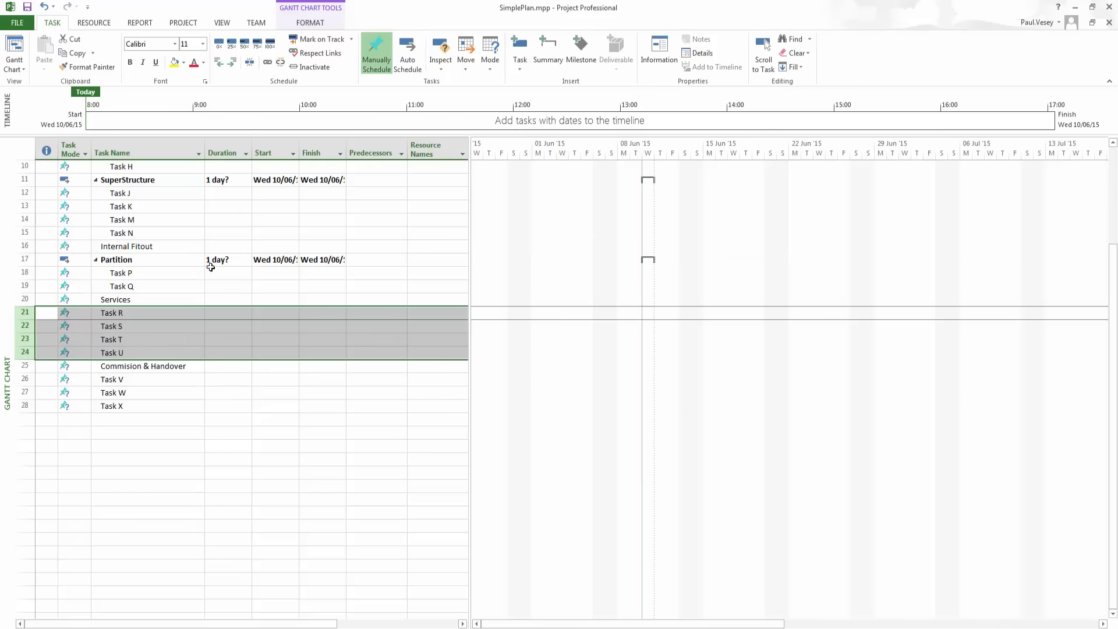
click(231, 63)
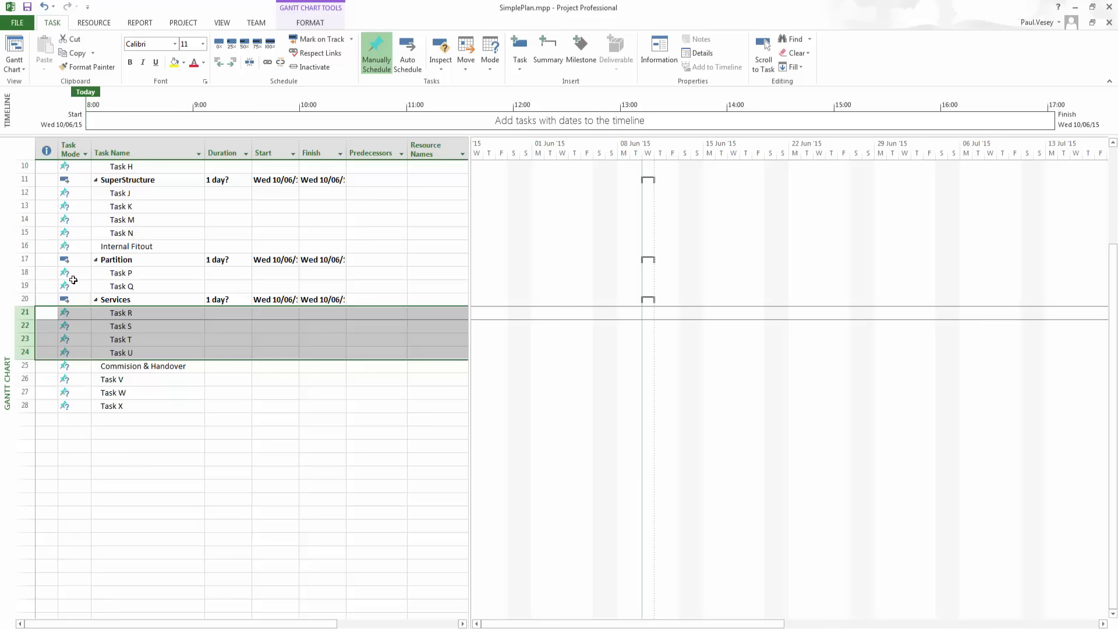
Indent the Partition and Services groups with their subtasks under Internal Fitout, and check that the nested groups collapse and expand
drag(25, 259, 11, 350)
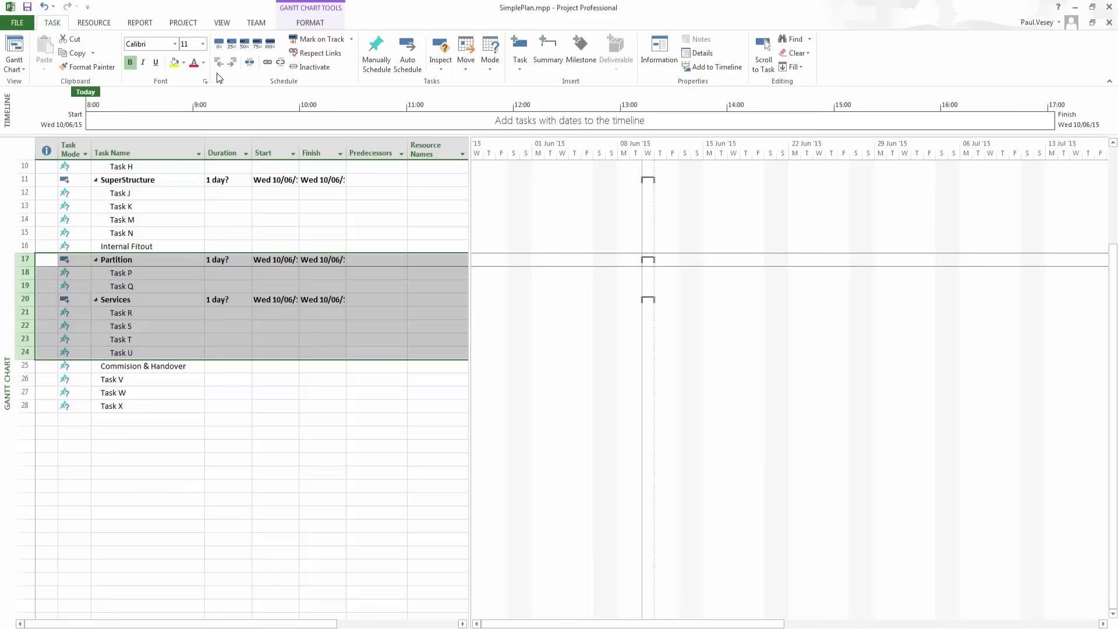
click(233, 63)
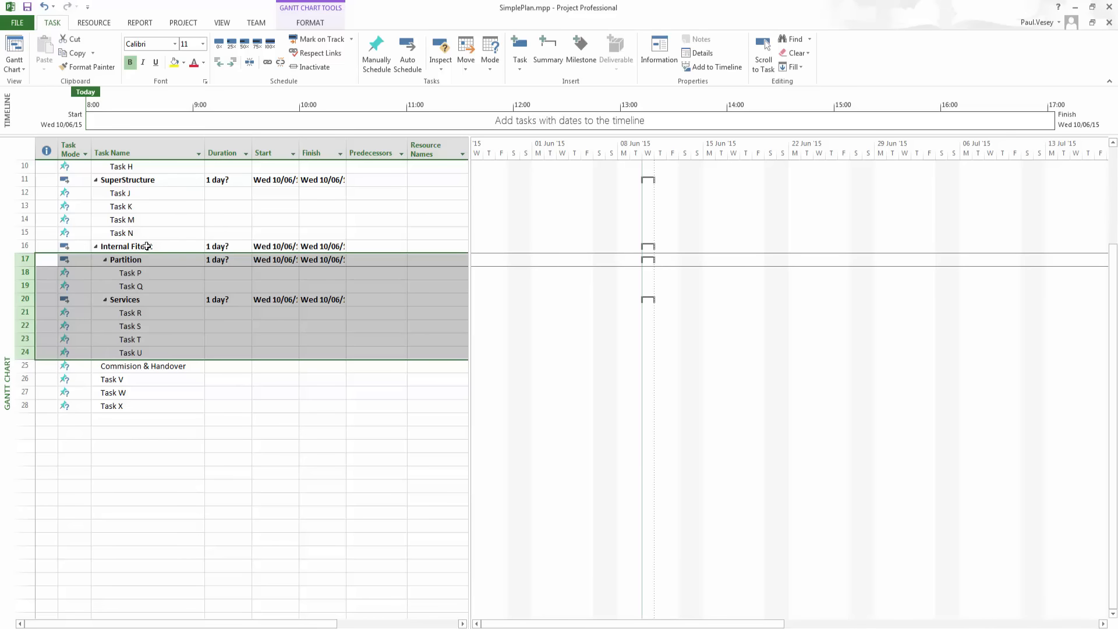
click(96, 247)
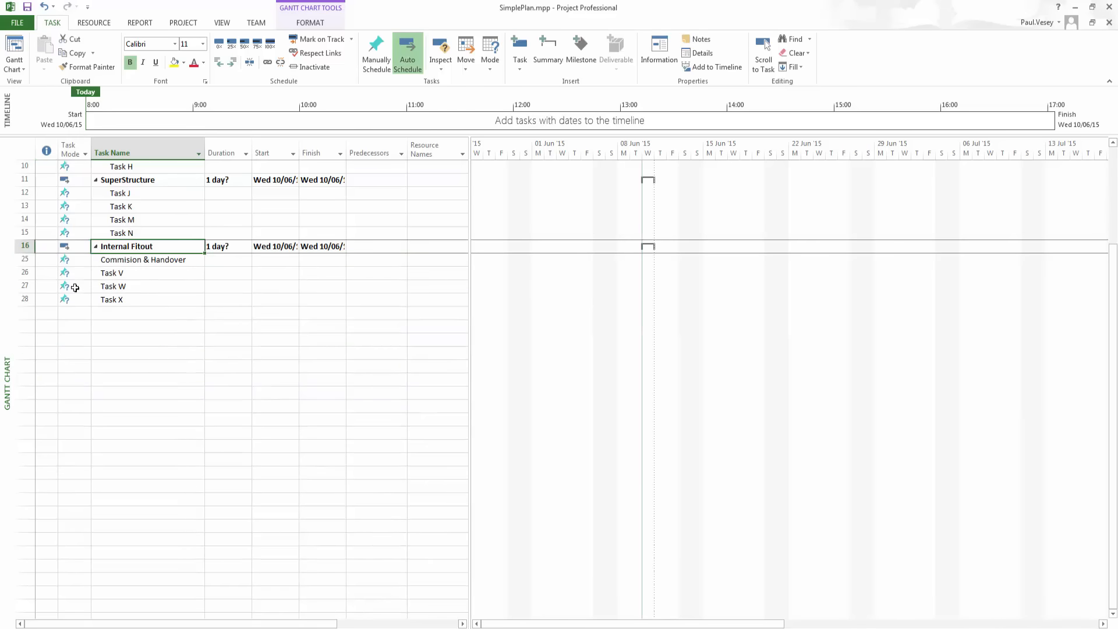
click(96, 246)
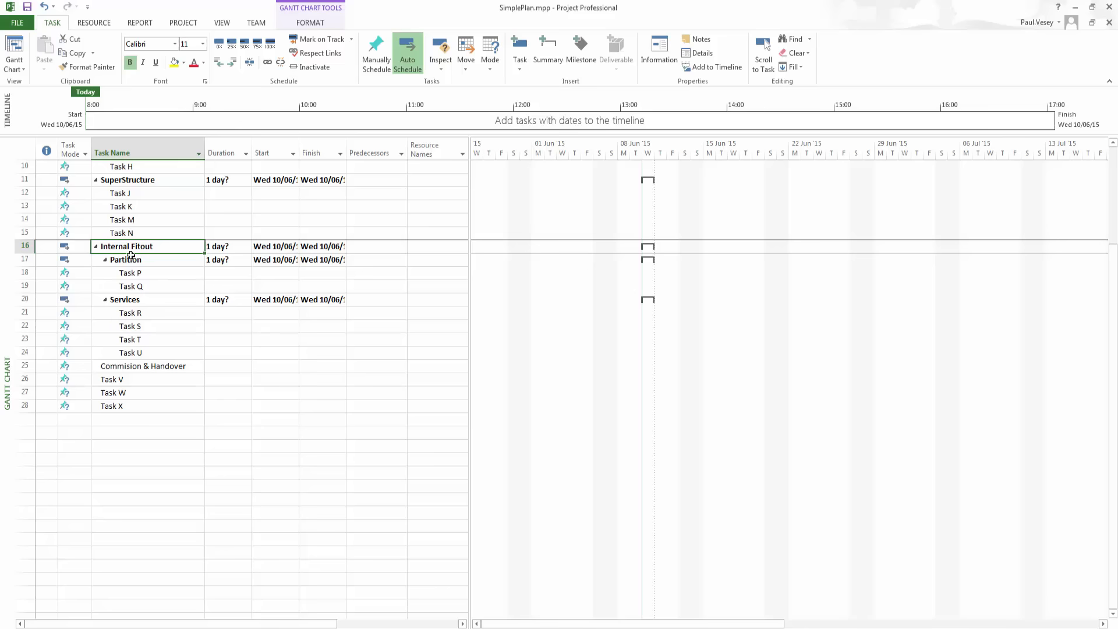
click(107, 260)
click(106, 273)
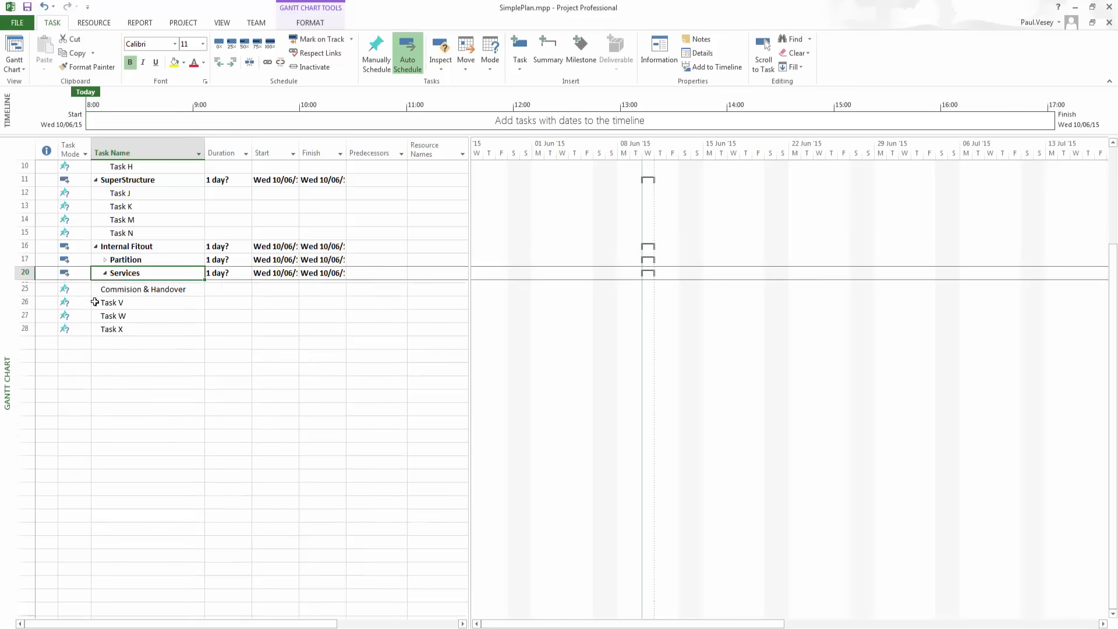
click(106, 273)
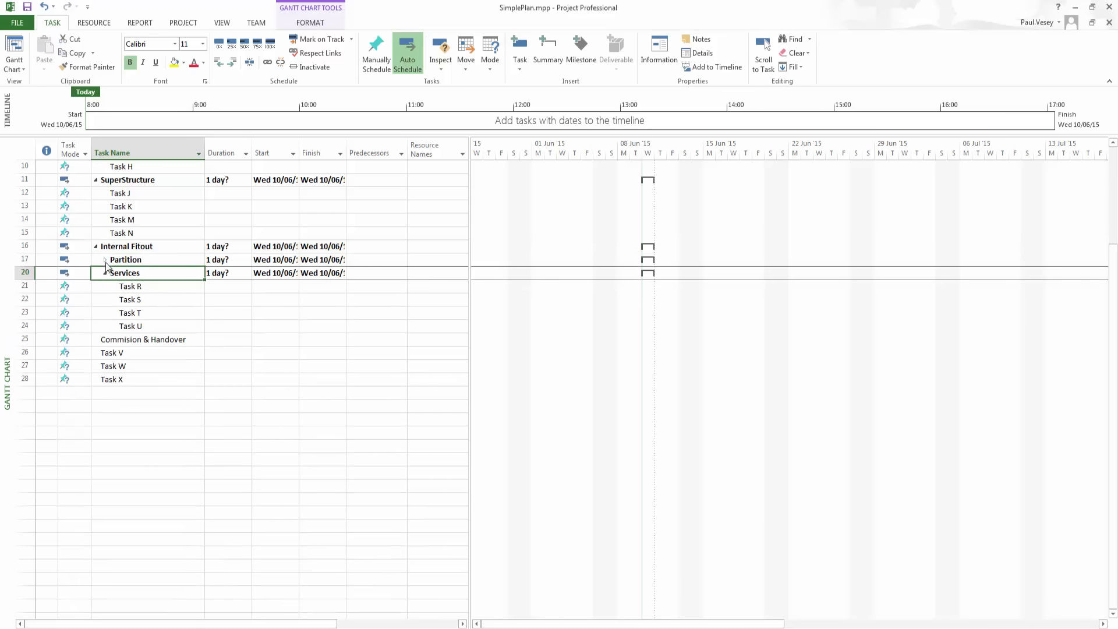
click(105, 260)
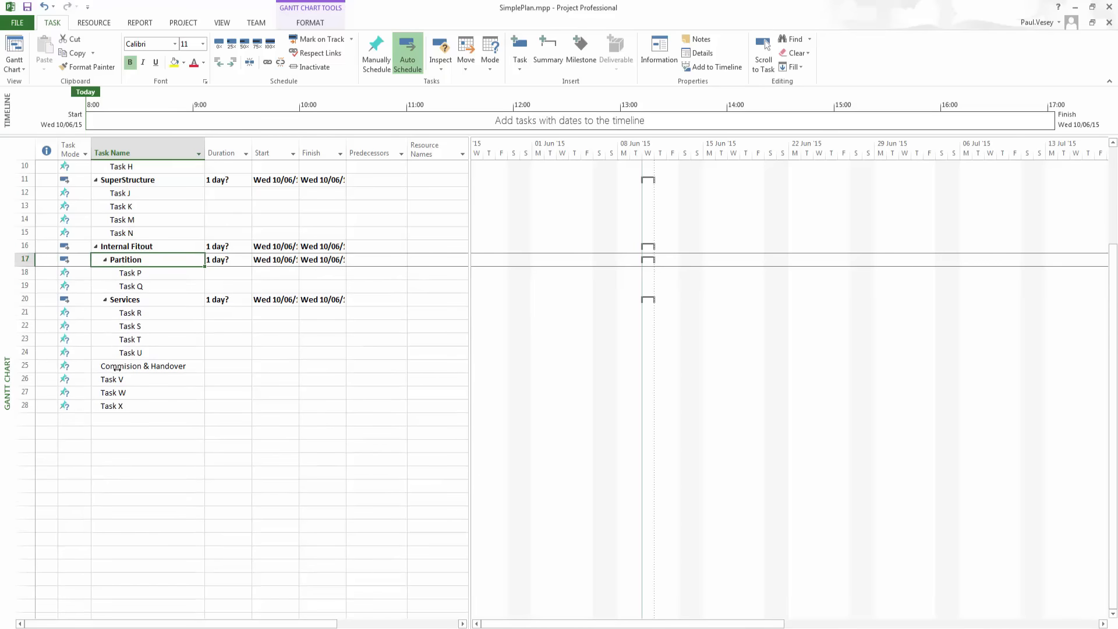
Indent Tasks V to X as subtasks of Commision & Handover
drag(26, 380, 47, 414)
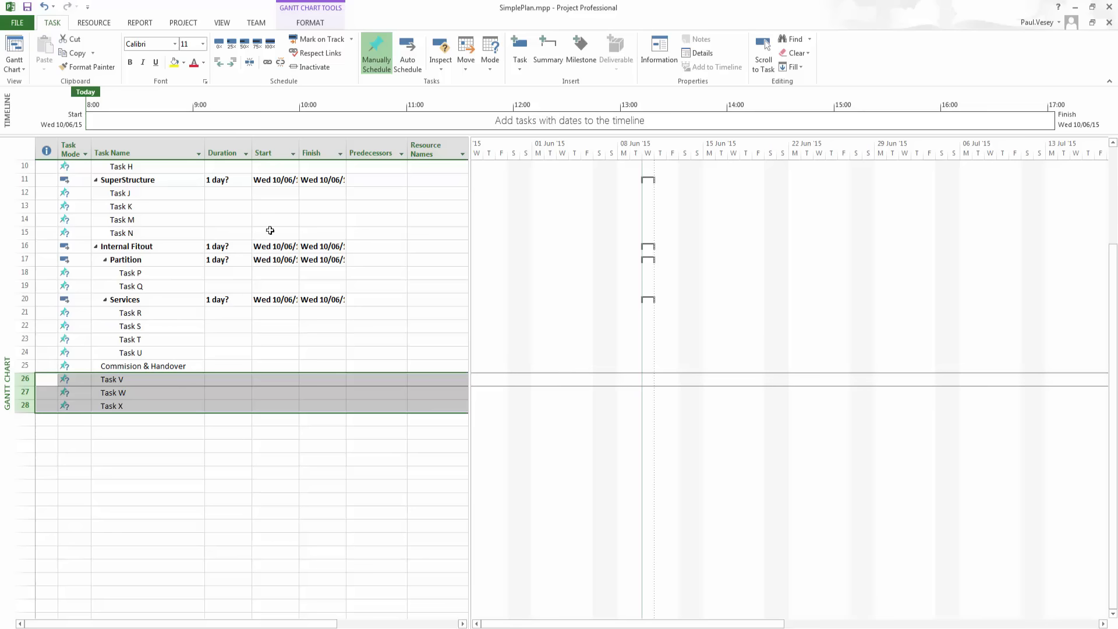
click(235, 62)
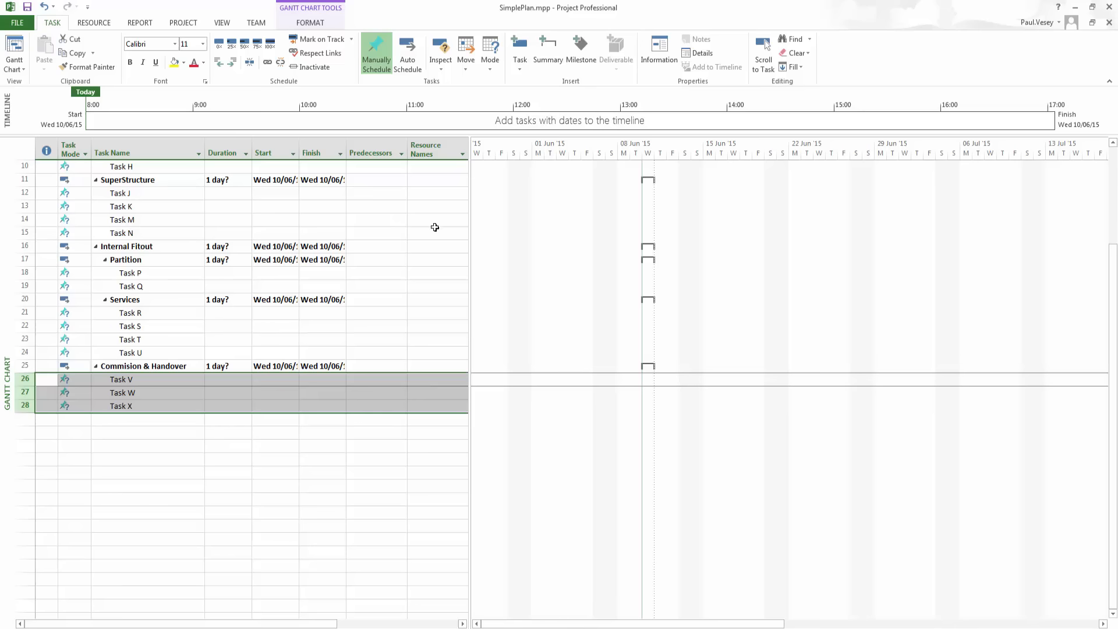
Widen the task table and add a WBS column after Resource Names
drag(469, 221, 594, 223)
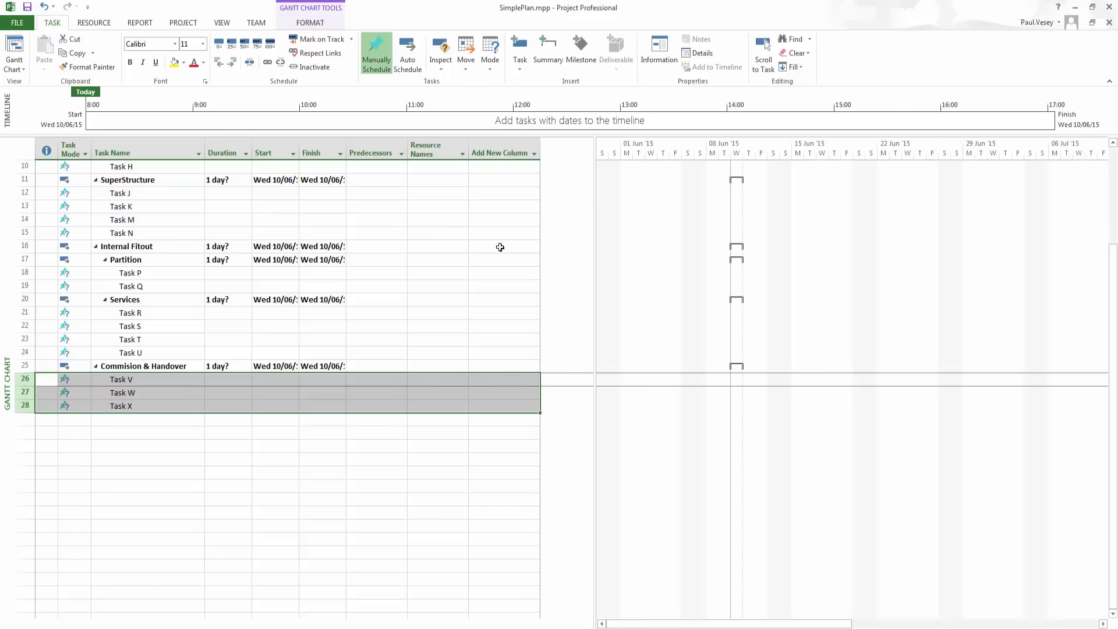
click(533, 154)
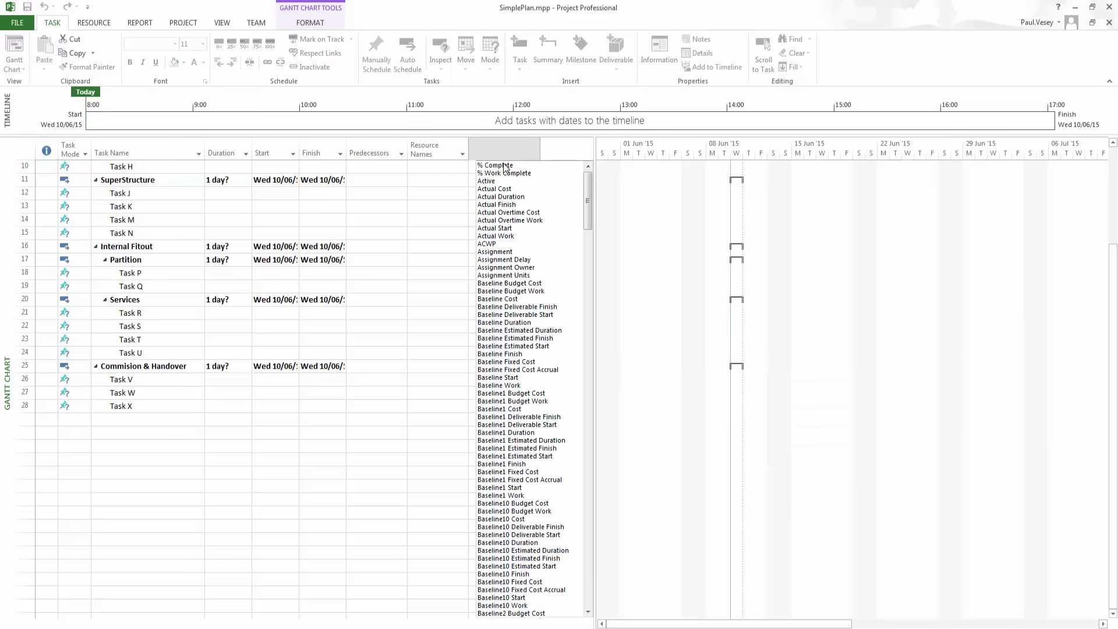
drag(586, 200, 574, 589)
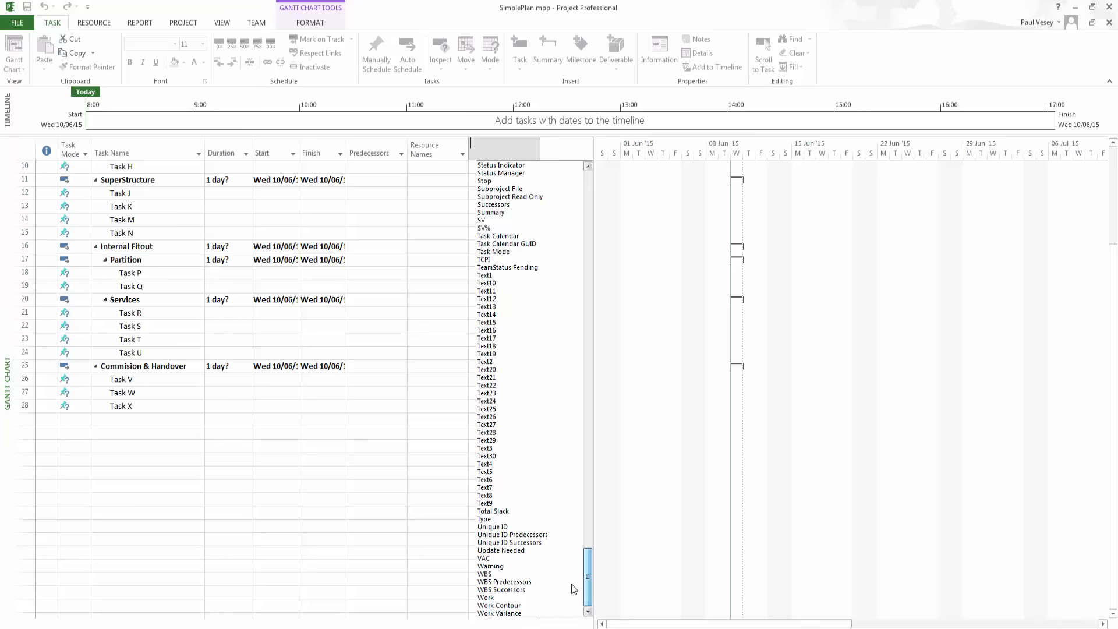
click(487, 577)
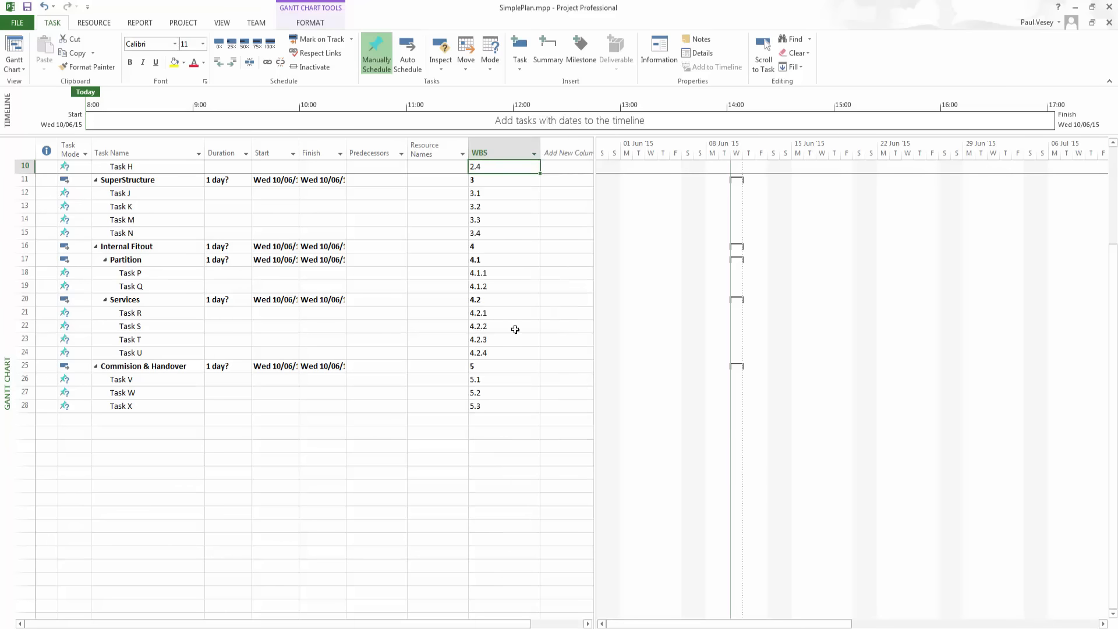
click(500, 406)
Move the WBS column between Task Mode and Task Name, and narrow it to fit its codes
scroll(498, 401, up, 2)
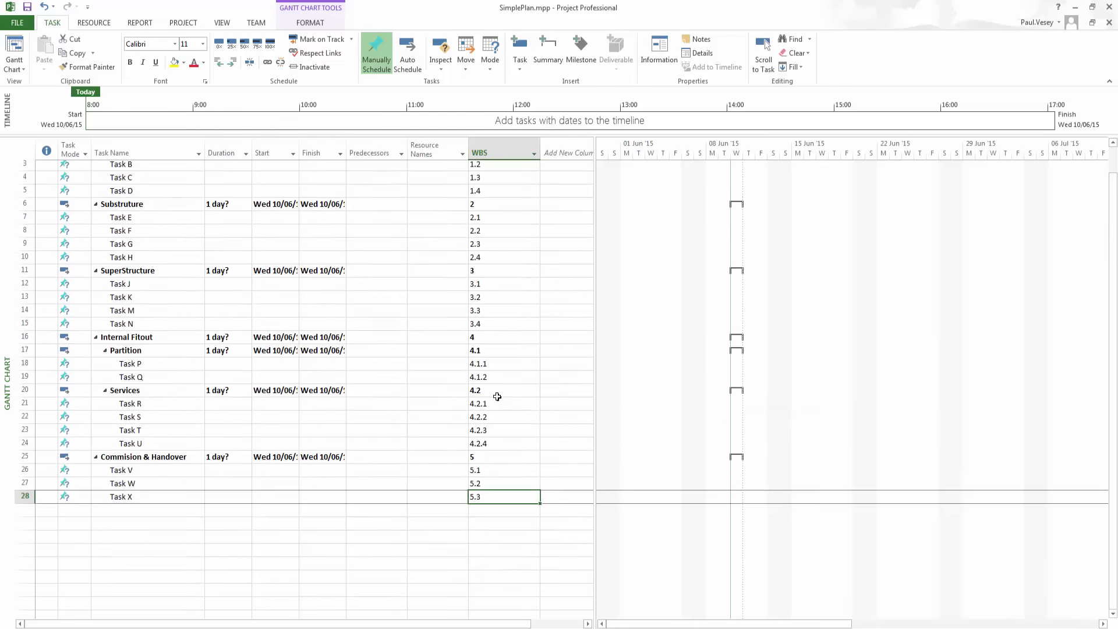
scroll(497, 397, up, 1)
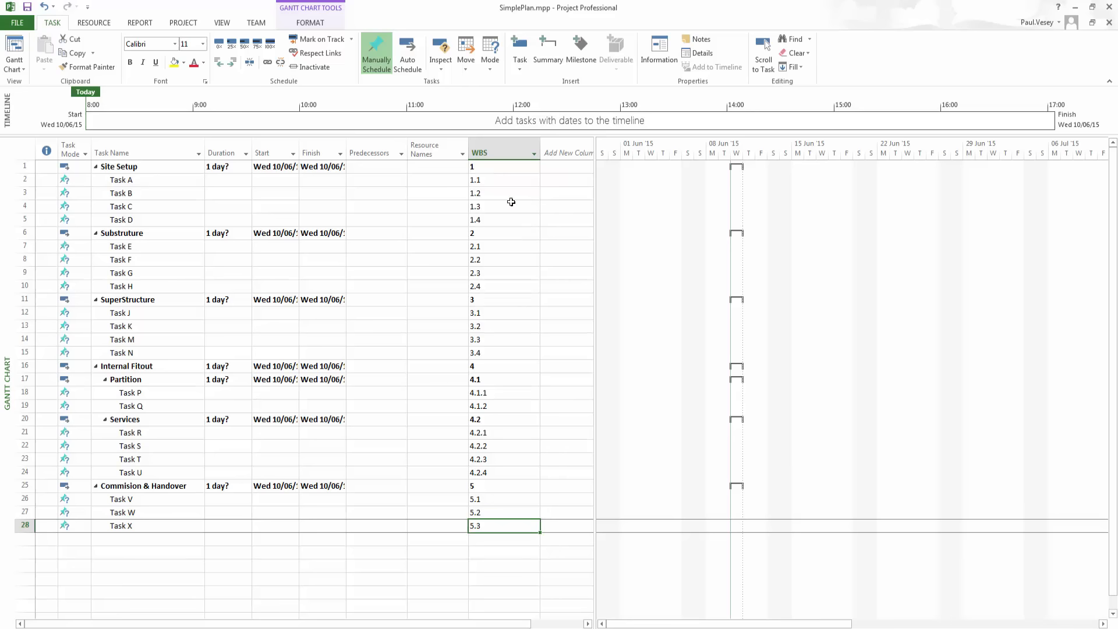
click(511, 150)
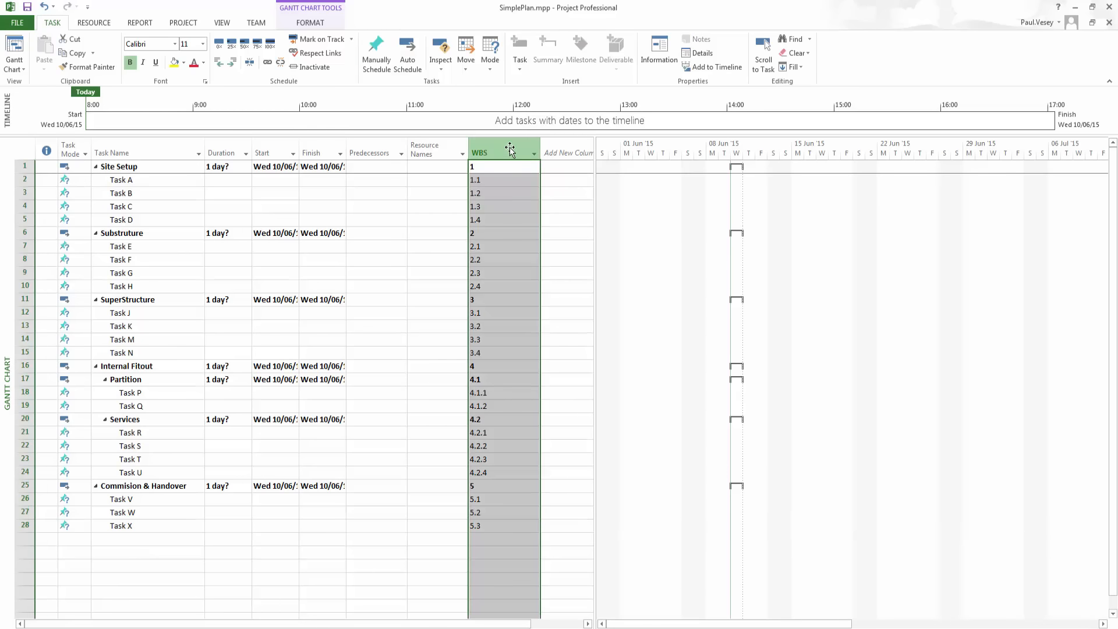
drag(510, 151, 92, 153)
drag(162, 149, 117, 146)
click(201, 208)
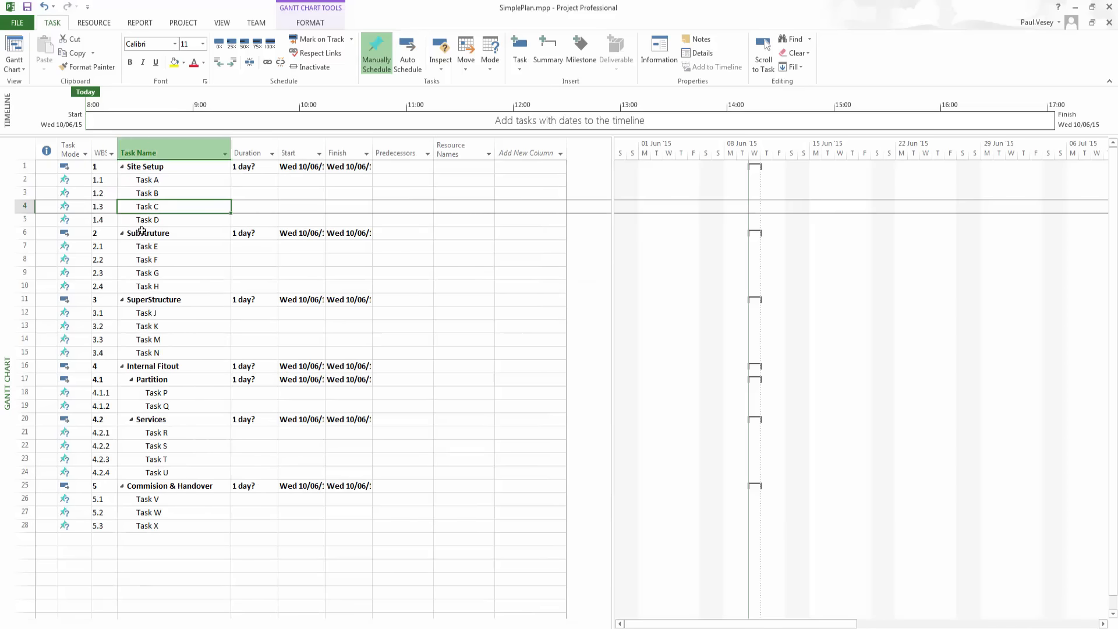
Narrow the task table so that it ends after Resource Names, giving the Gantt chart more room
scroll(195, 345, down, 2)
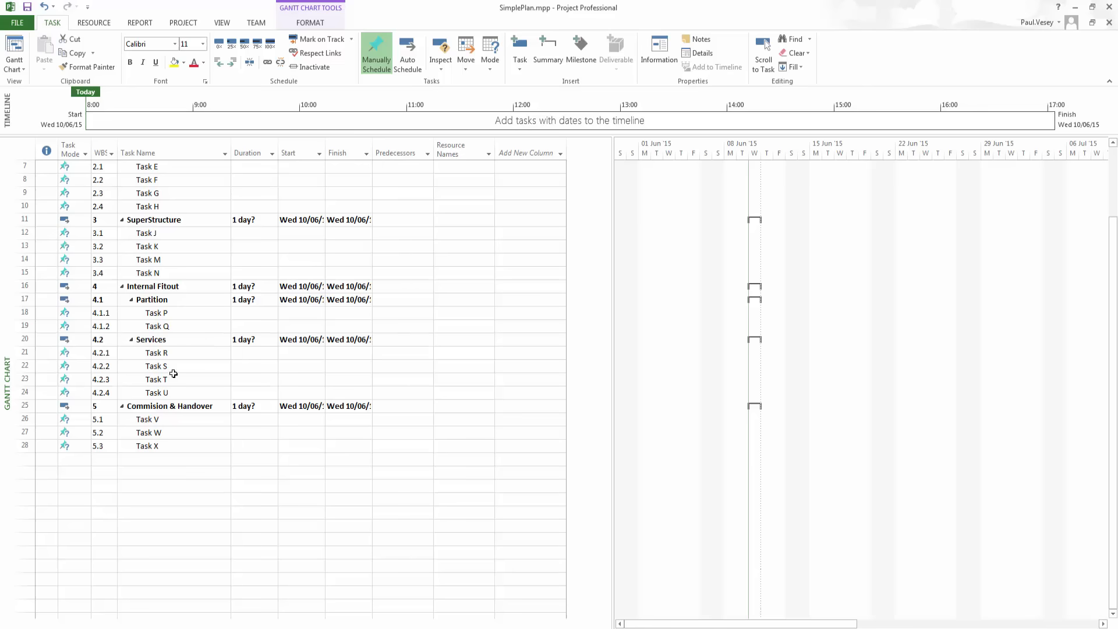
scroll(190, 365, down, 1)
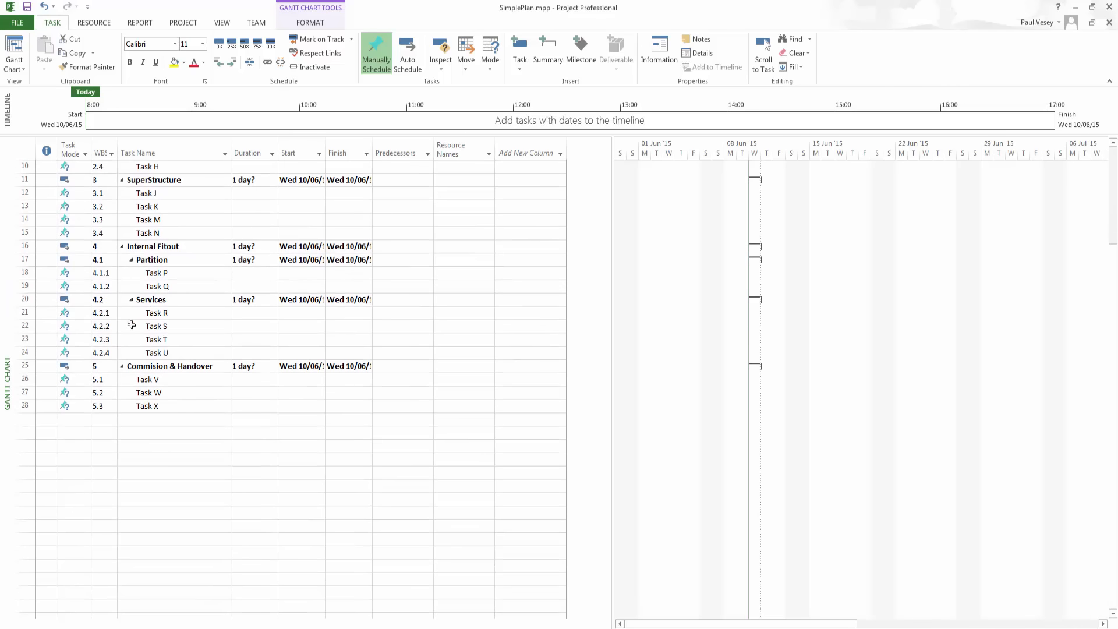
click(153, 327)
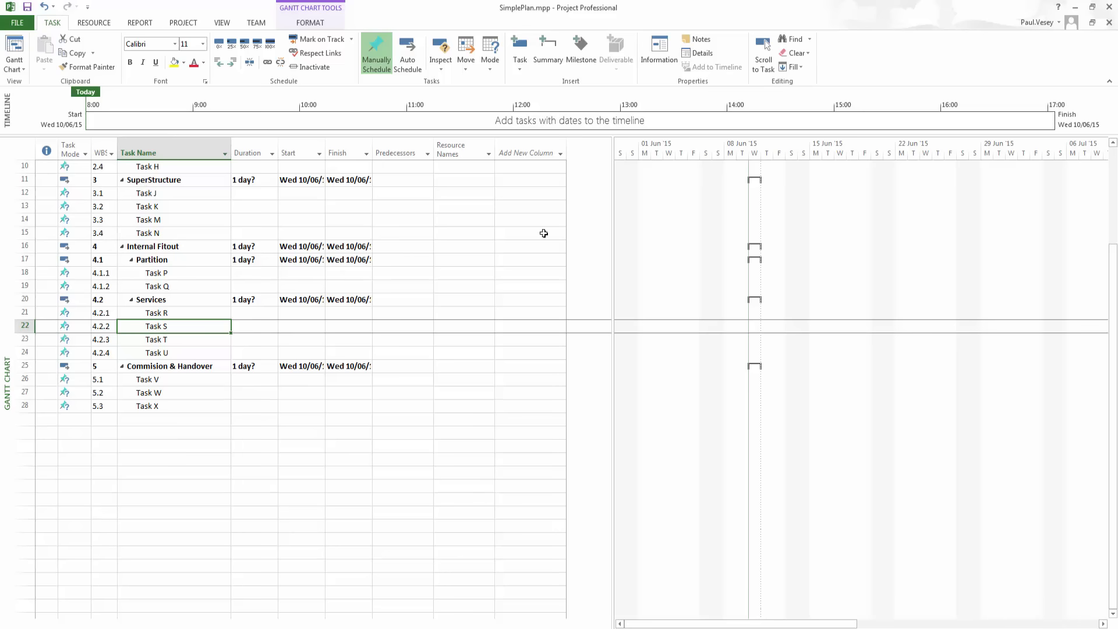
drag(613, 186, 495, 194)
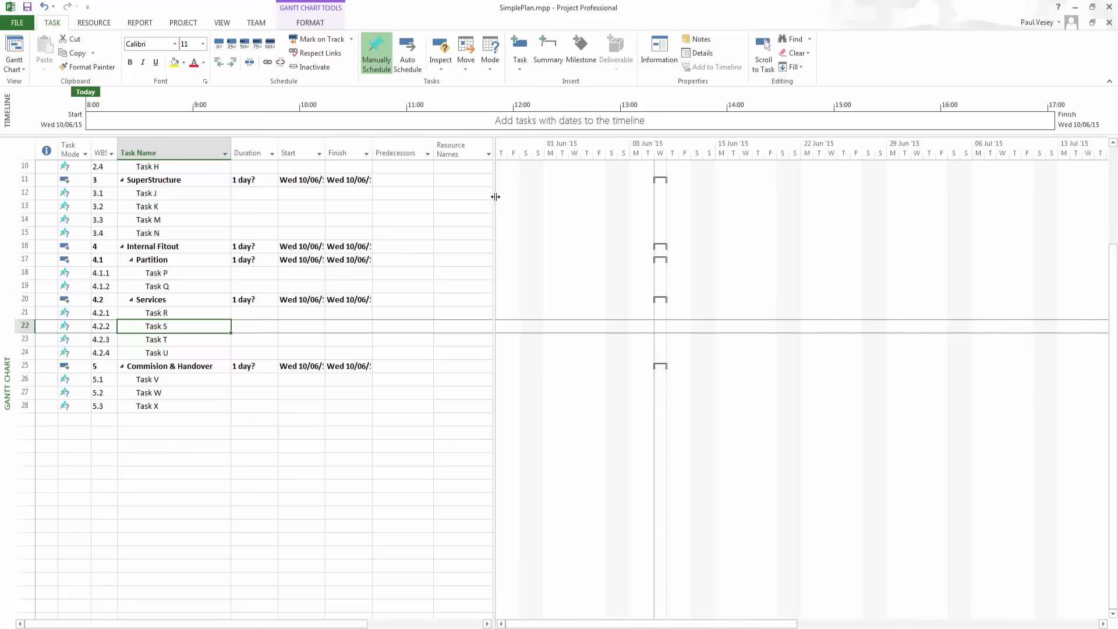
Set the durations of the Site Setup subtasks: Task A 4 days, Task B 3 days, Task C 4 days and Task D 3 days
scroll(380, 298, up, 3)
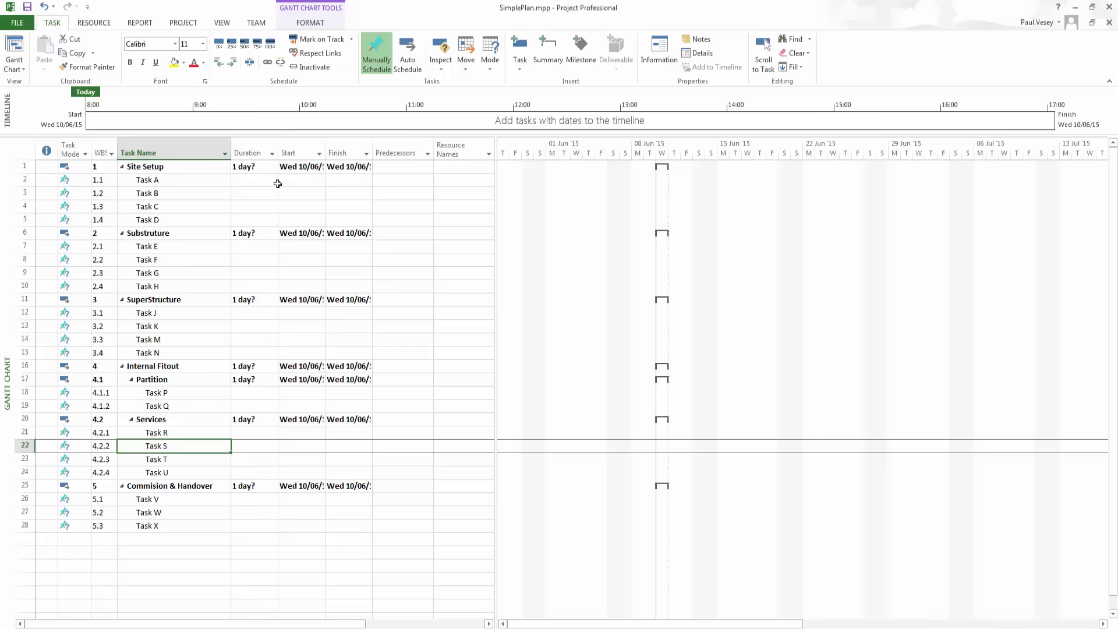
click(258, 181)
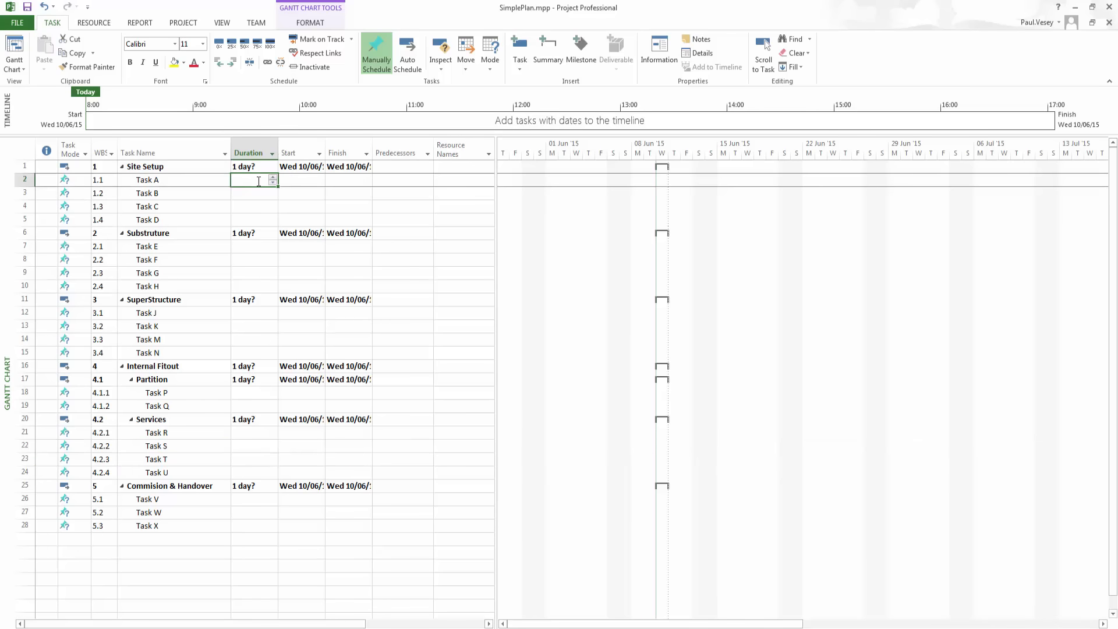
text(4)
key(Return)
text(3)
key(Return)
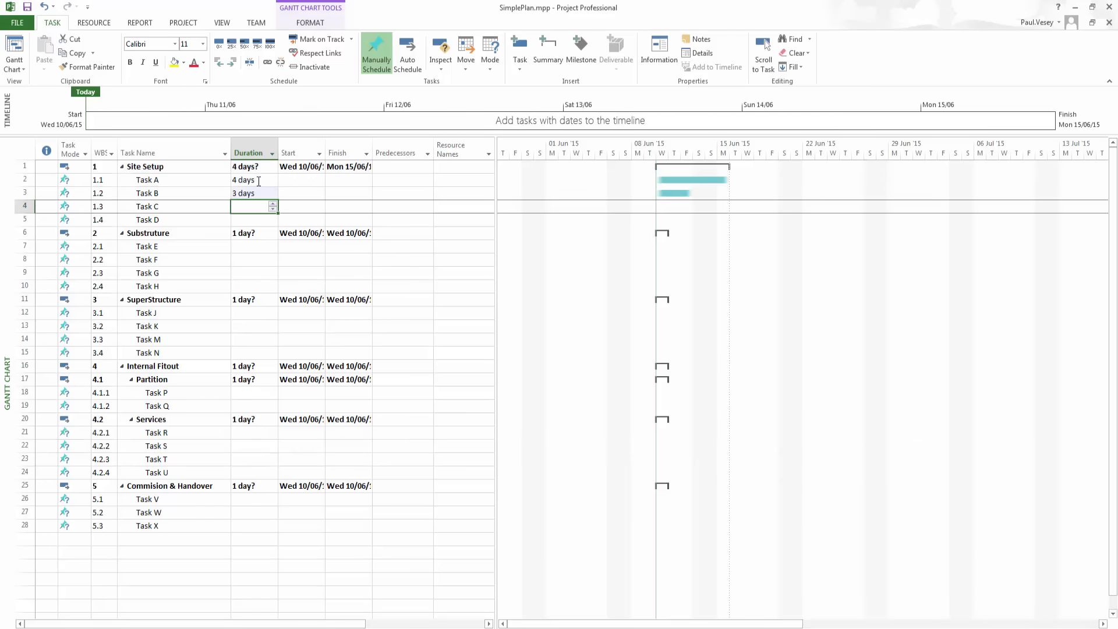
text(4)
key(Return)
text(3)
key(Return)
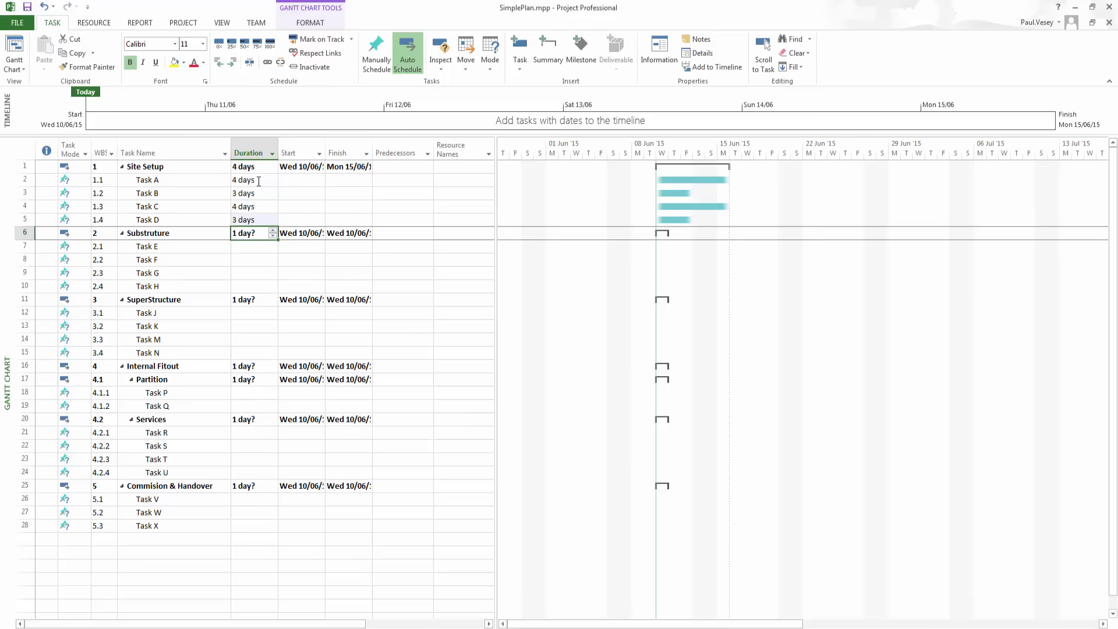
Set the durations of the Substruture subtasks: Task E 3 days, Task F 3 days, Task G 1 day and Task H 7 days
key(Return)
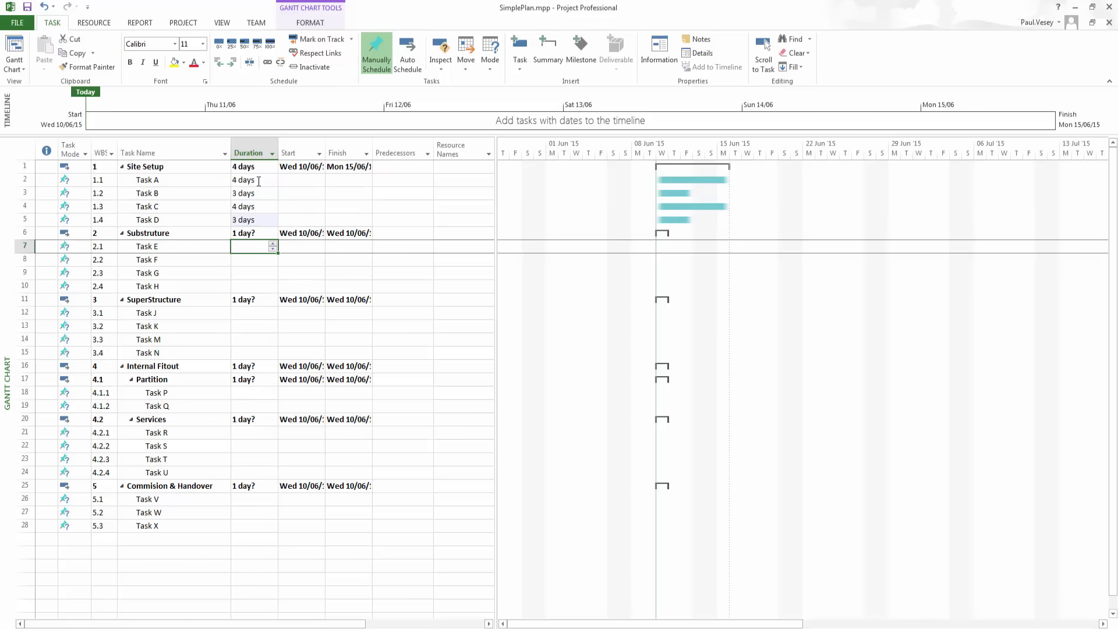
text(3)
key(Return)
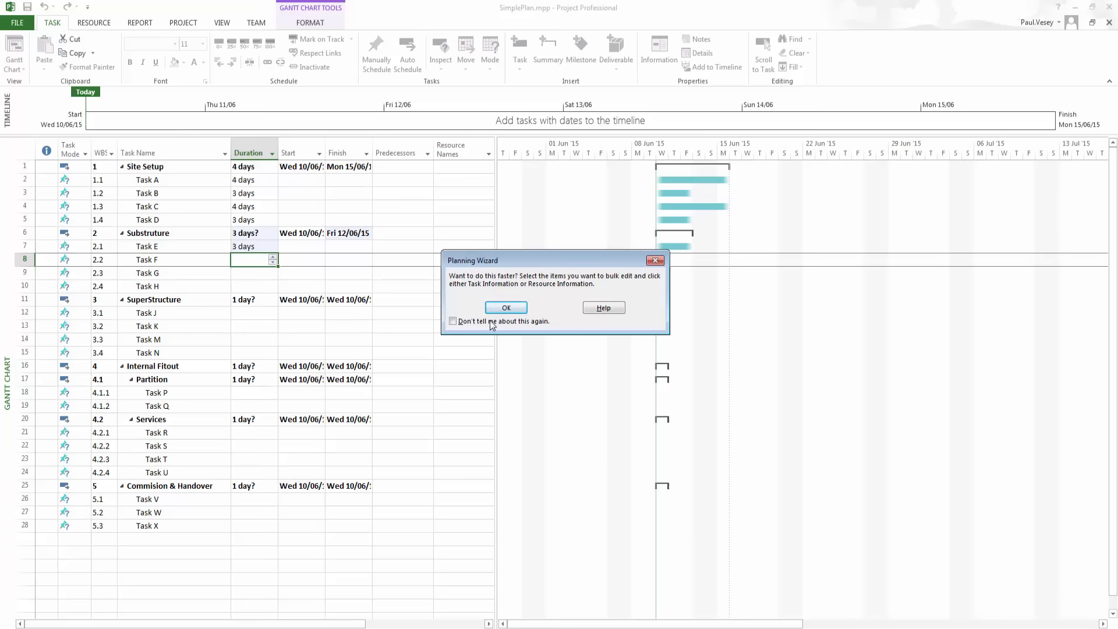
click(655, 261)
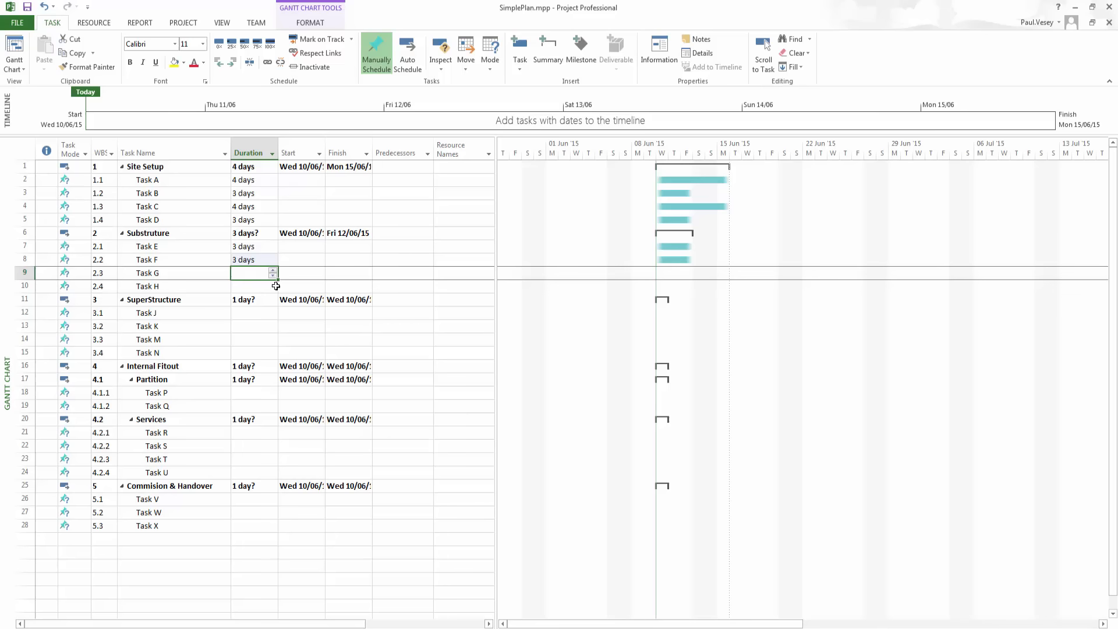
text(1)
key(Return)
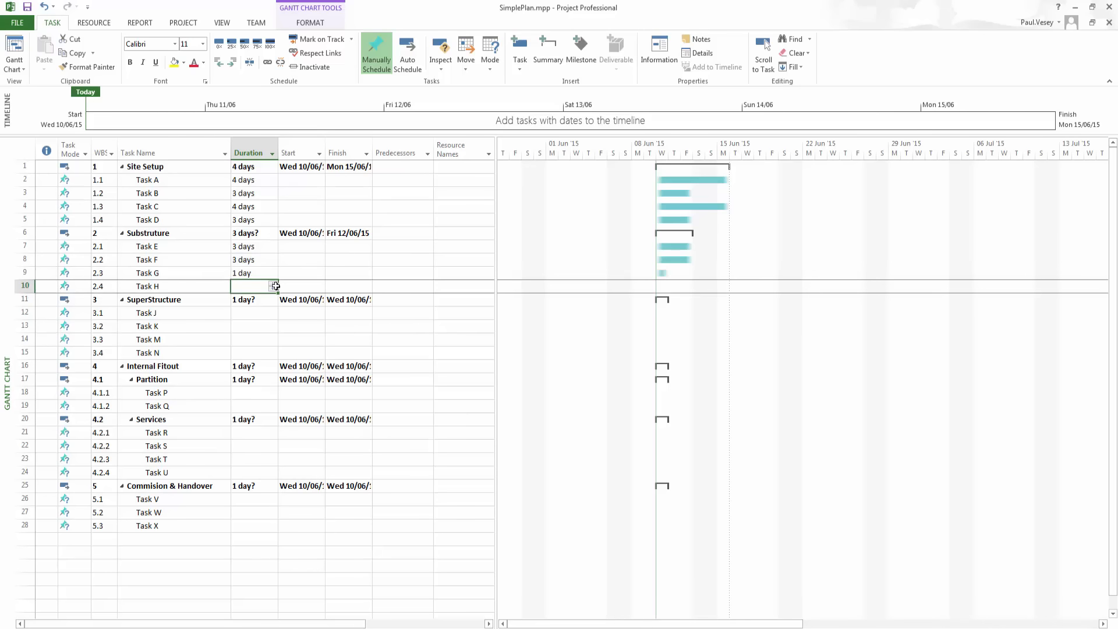
text(7)
key(Return)
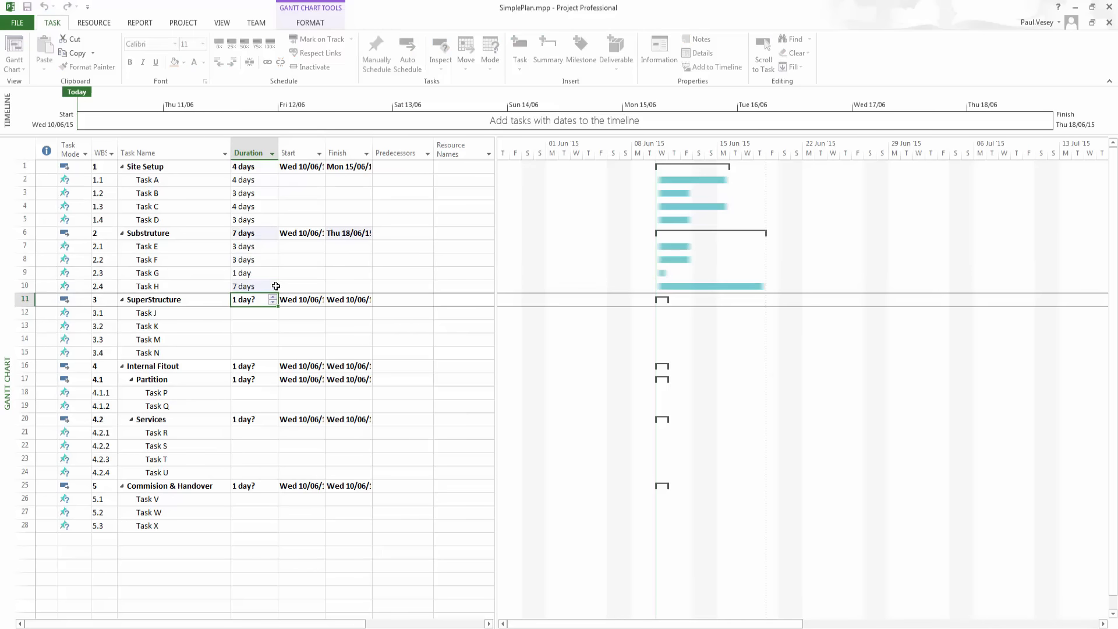
Set the durations of the SuperStructure subtasks: Task J 5 days, Task K 8 days, Task M 9 days and Task N 10 days
key(Return)
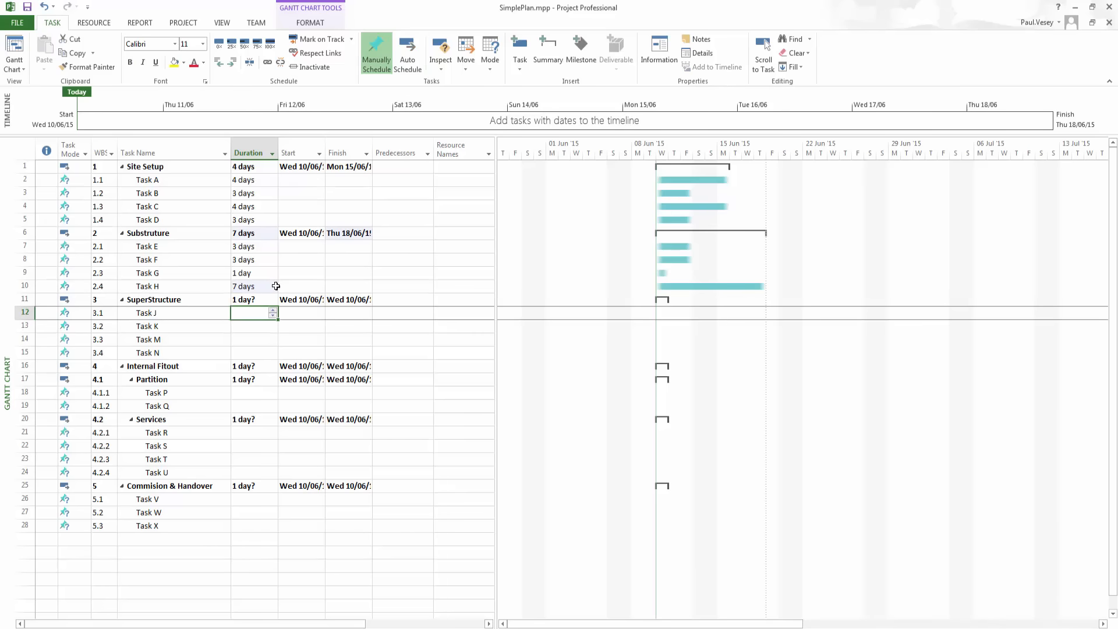
text(5)
key(Return)
text(8)
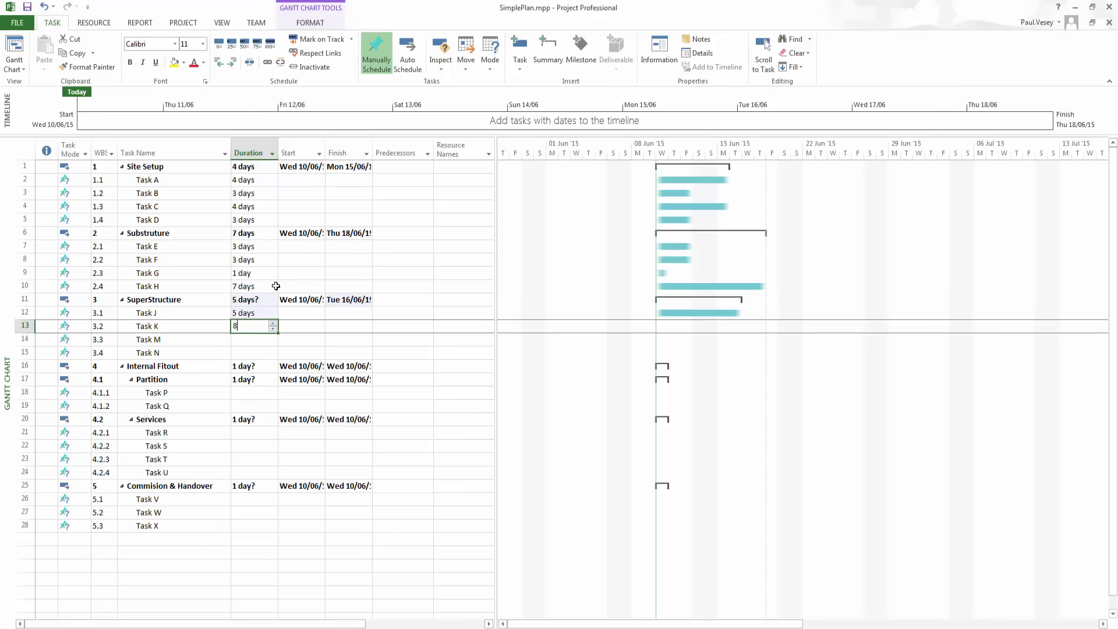
key(Return)
text(9)
key(Return)
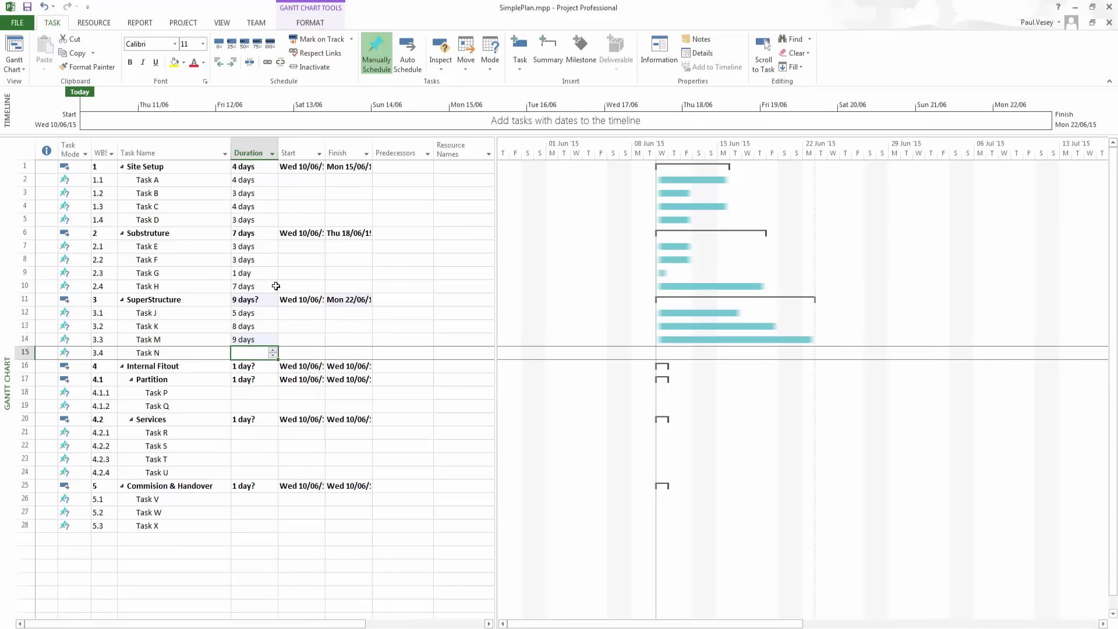
text(10)
key(Return)
Set the durations of Task P and Task Q under Partition to 5 days each
key(Return)
key(Return)
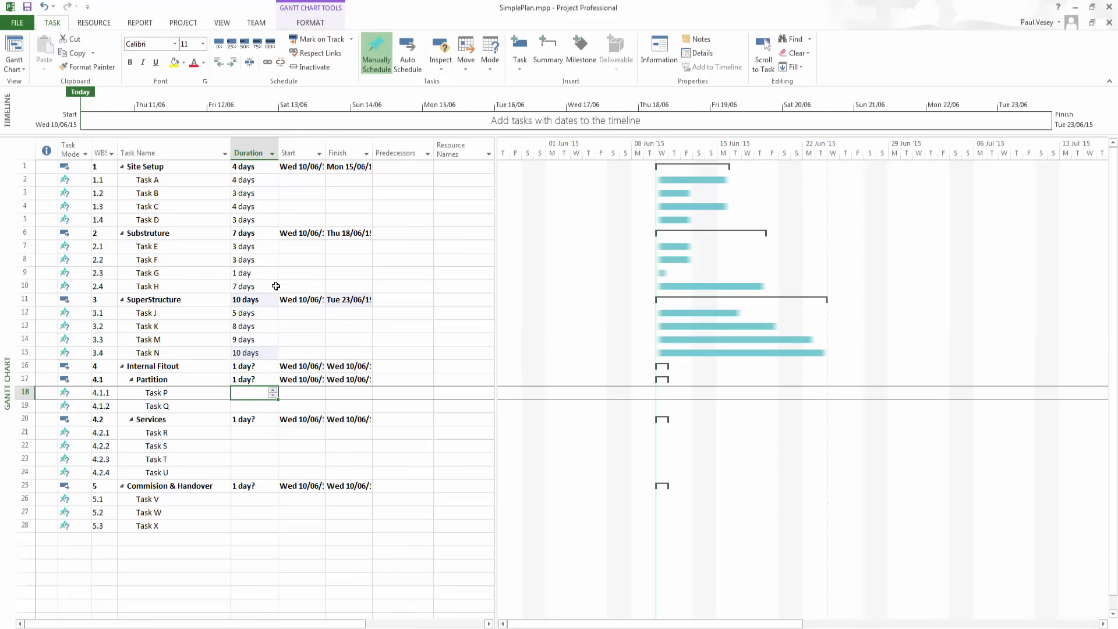
click(274, 391)
click(274, 391)
click(274, 391)
click(274, 390)
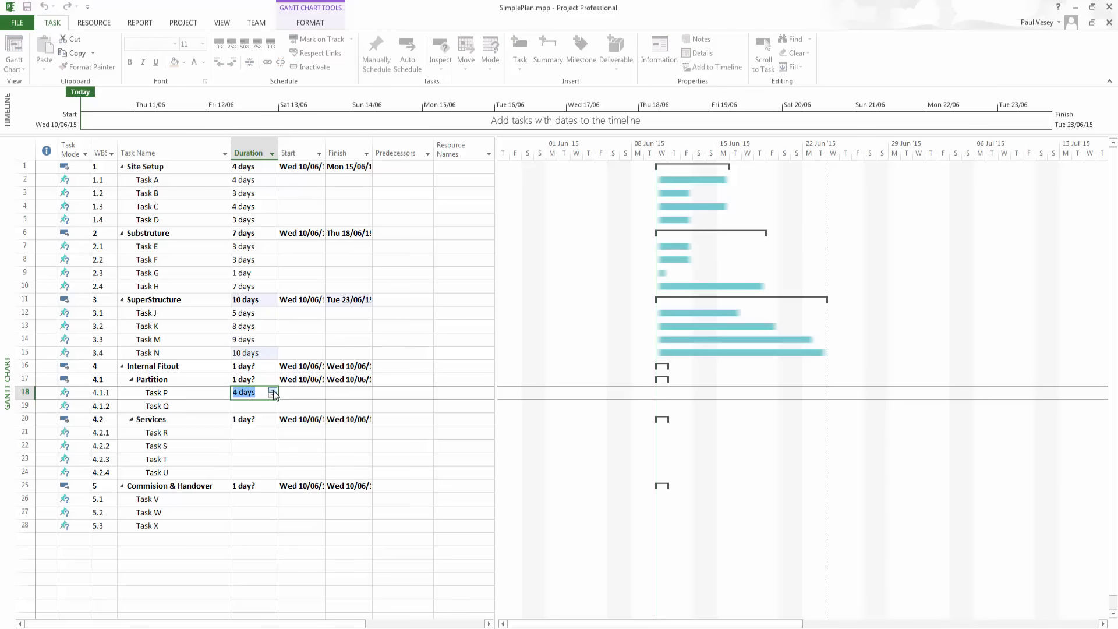
click(274, 391)
click(277, 406)
click(273, 405)
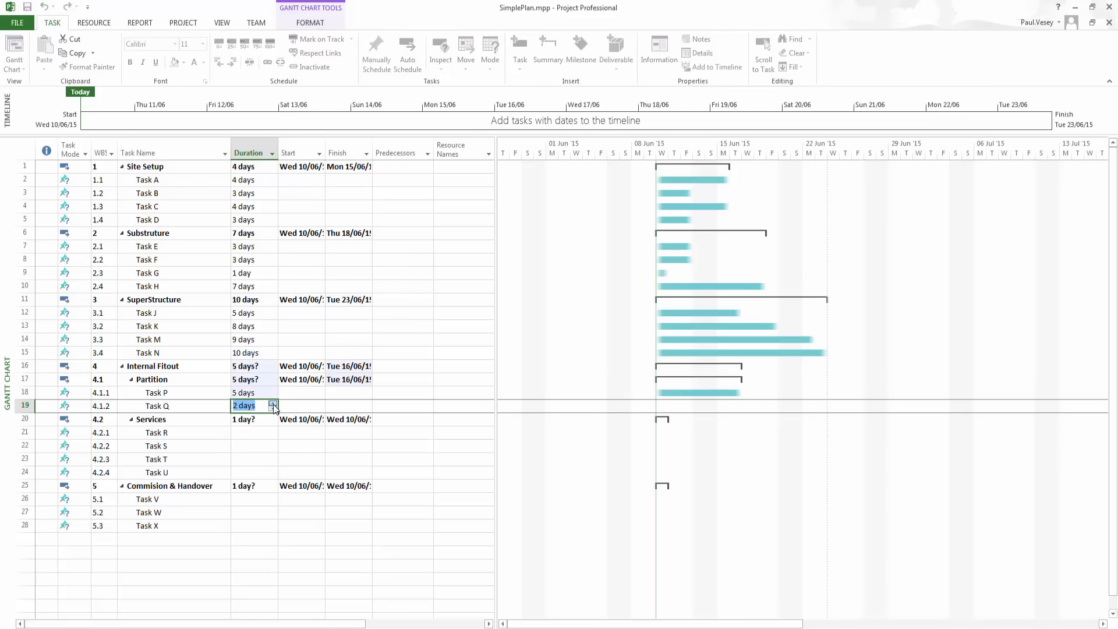
Set the durations of the Services subtasks: Task R 8 days, Task S 7 days, Task T 8 days and Task U 1 day
click(253, 431)
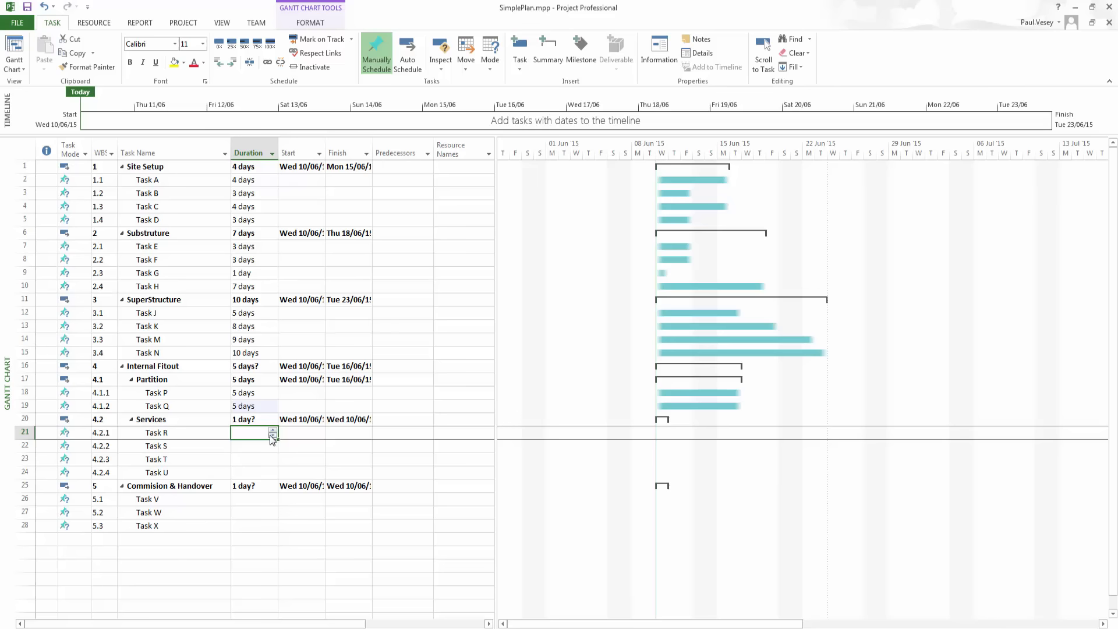
text(8)
key(Return)
text(7)
key(Return)
text(8)
key(Return)
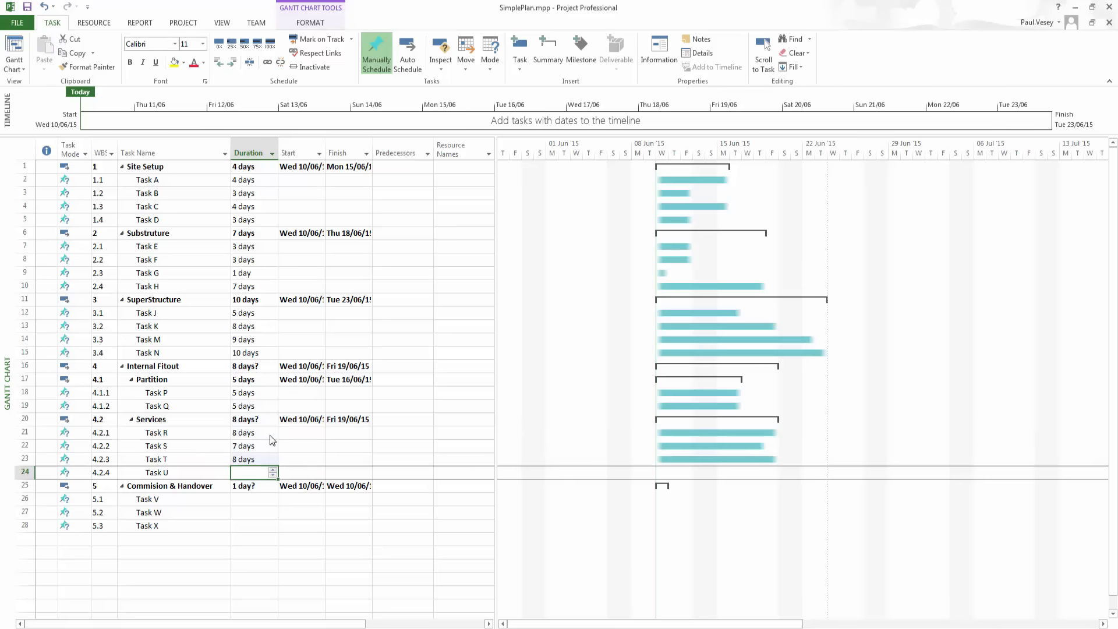
text(1)
key(Return)
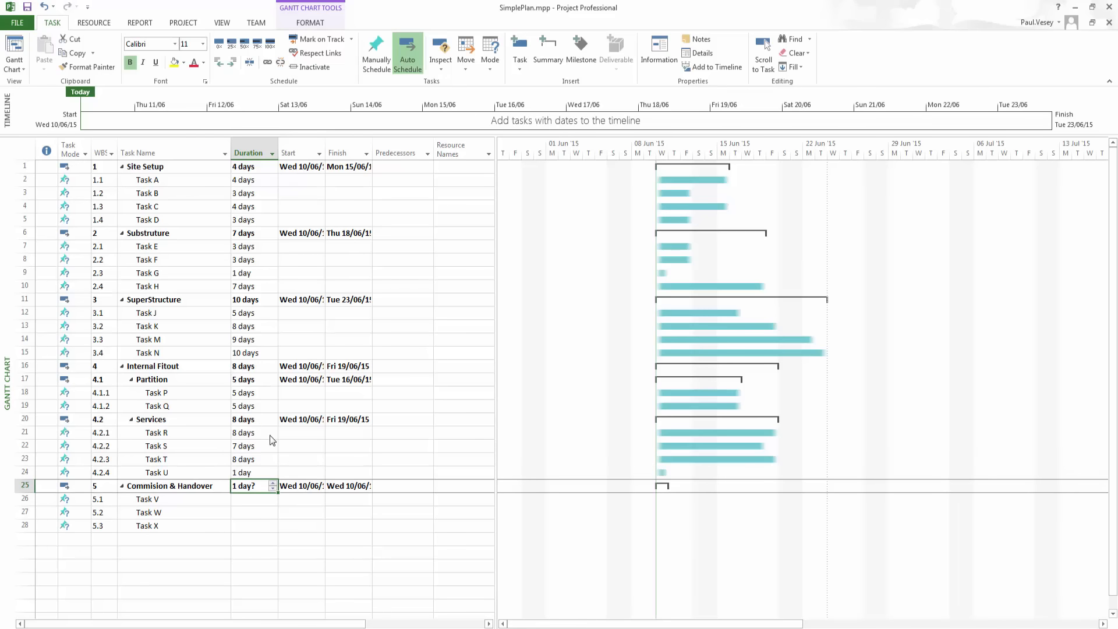
Set the durations of the Commision & Handover subtasks: Task V 2 days, Task W 5 days and Task X 6 days
key(Return)
text(2)
key(Return)
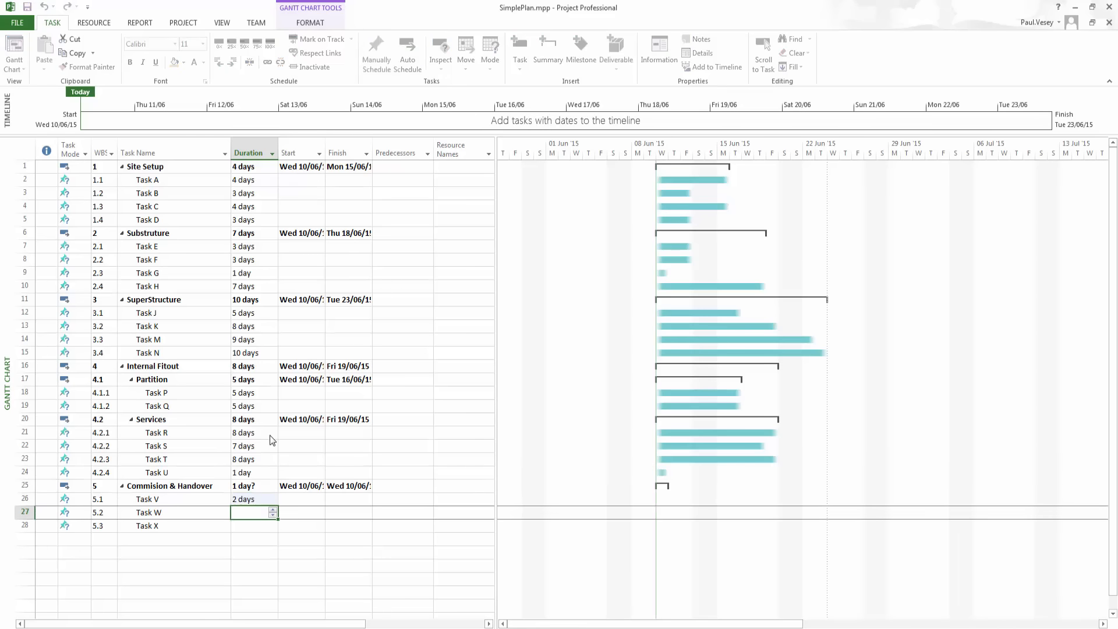
text(5)
key(Return)
text(6)
key(Return)
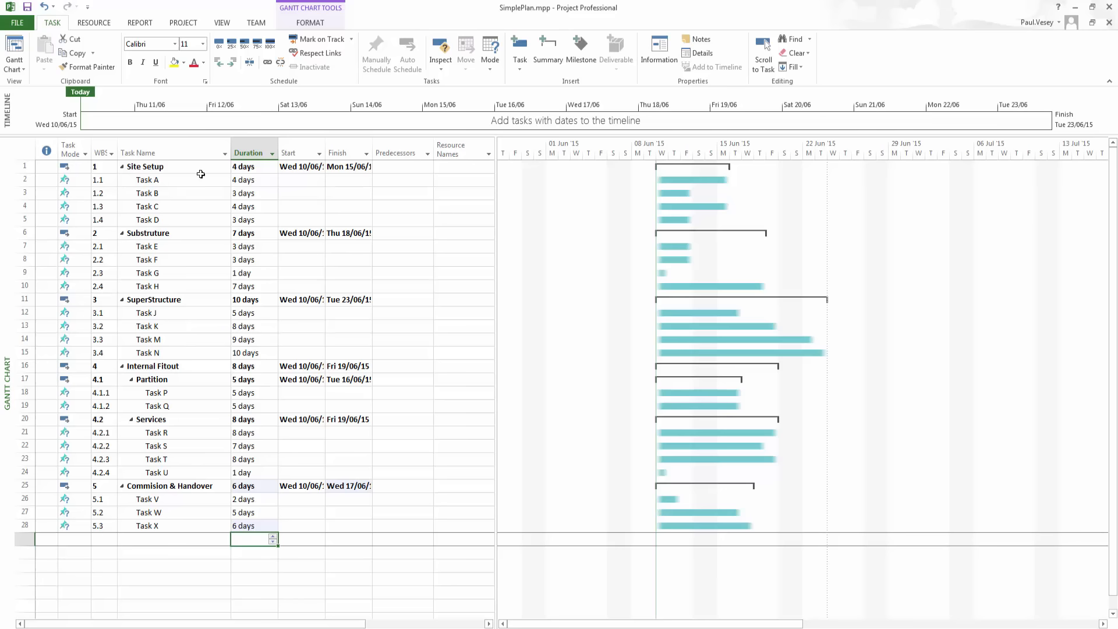
Collapse all five main summary tasks, from Site Setup to Commision & Handover, to hide their subtasks
click(122, 167)
click(122, 180)
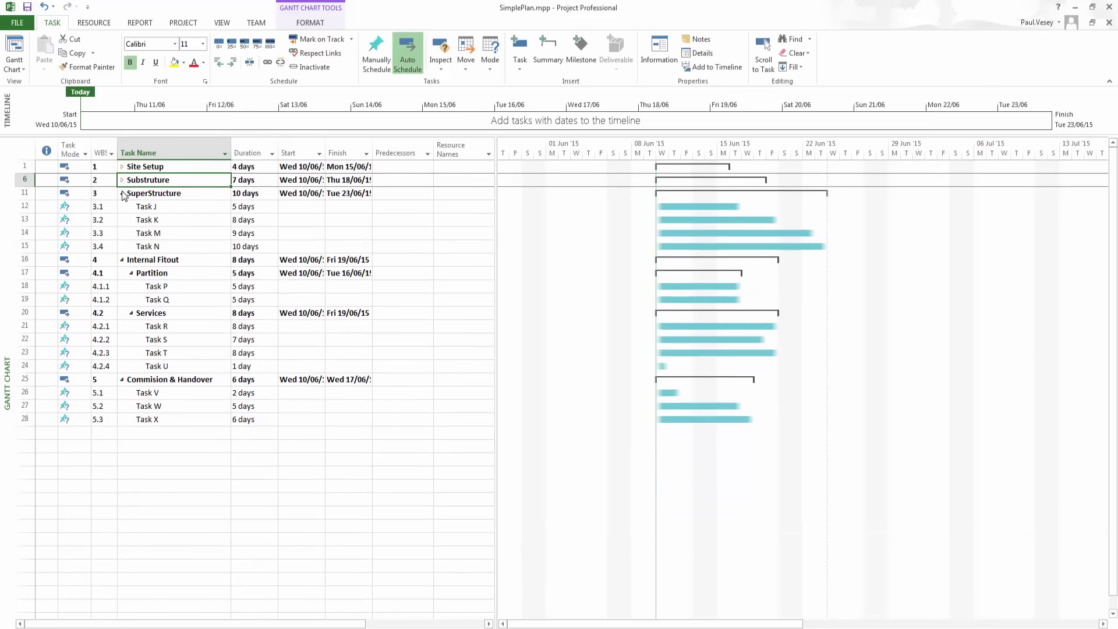
click(123, 194)
click(122, 207)
click(122, 220)
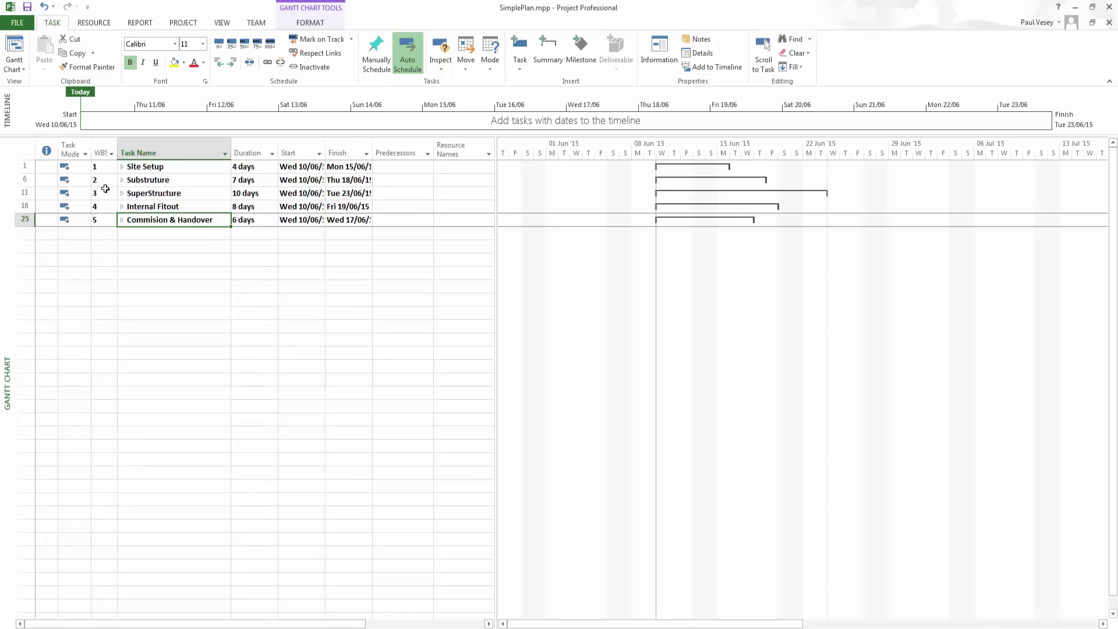
click(400, 181)
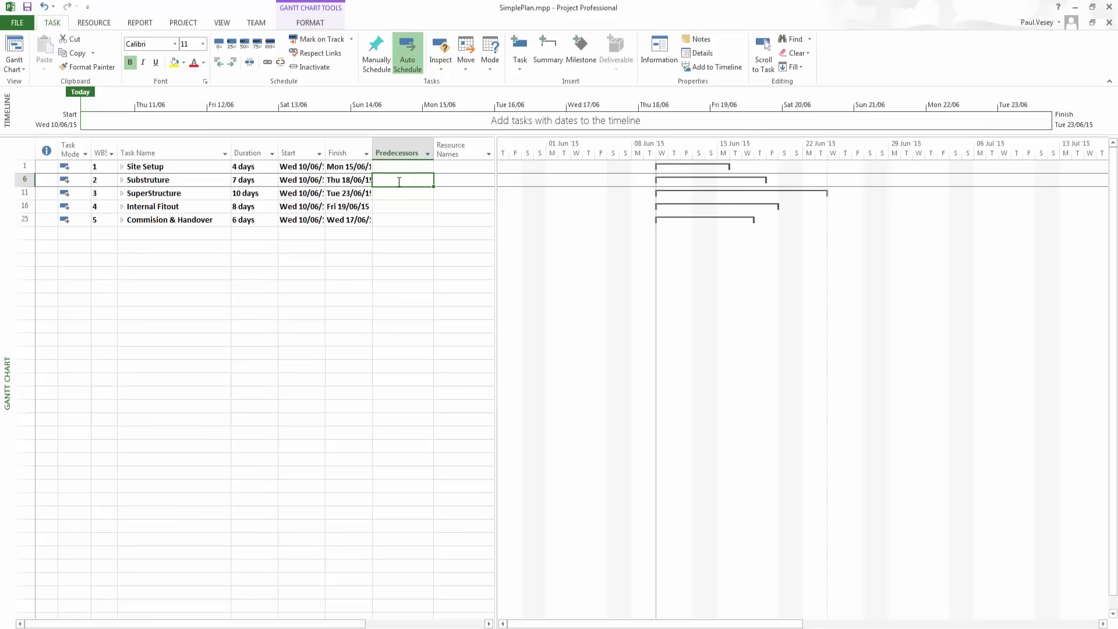
text(6)
key(Return)
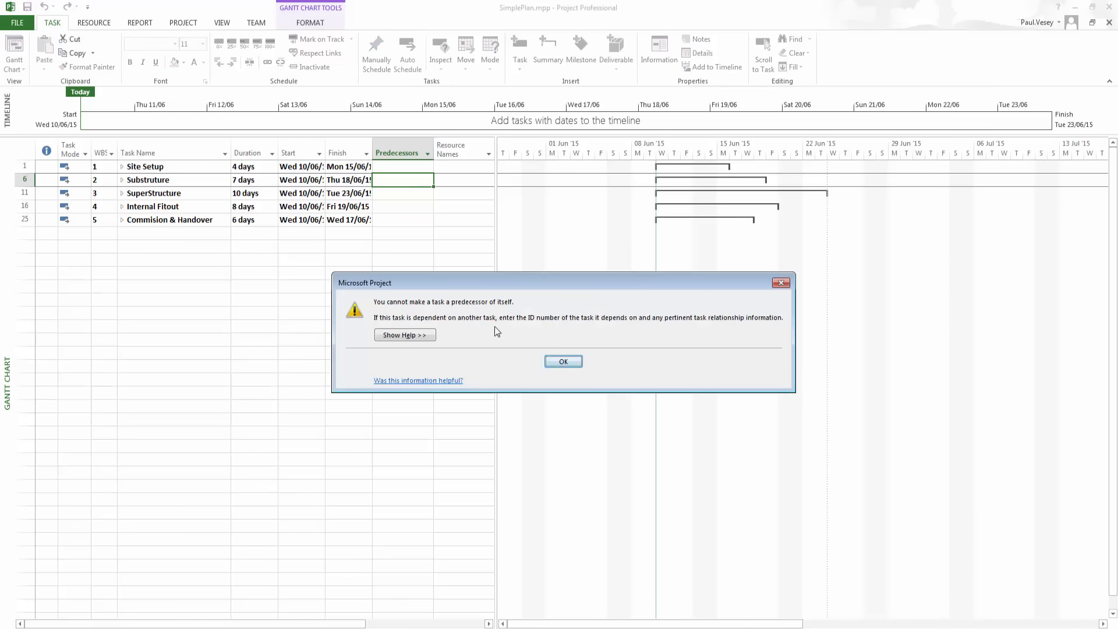
click(562, 361)
Link the summary tasks in sequence with predecessors 1 for Substruture, 6 for SuperStructure, 11 for Internal Fitout and 16 for Commision & Handover
text(1)
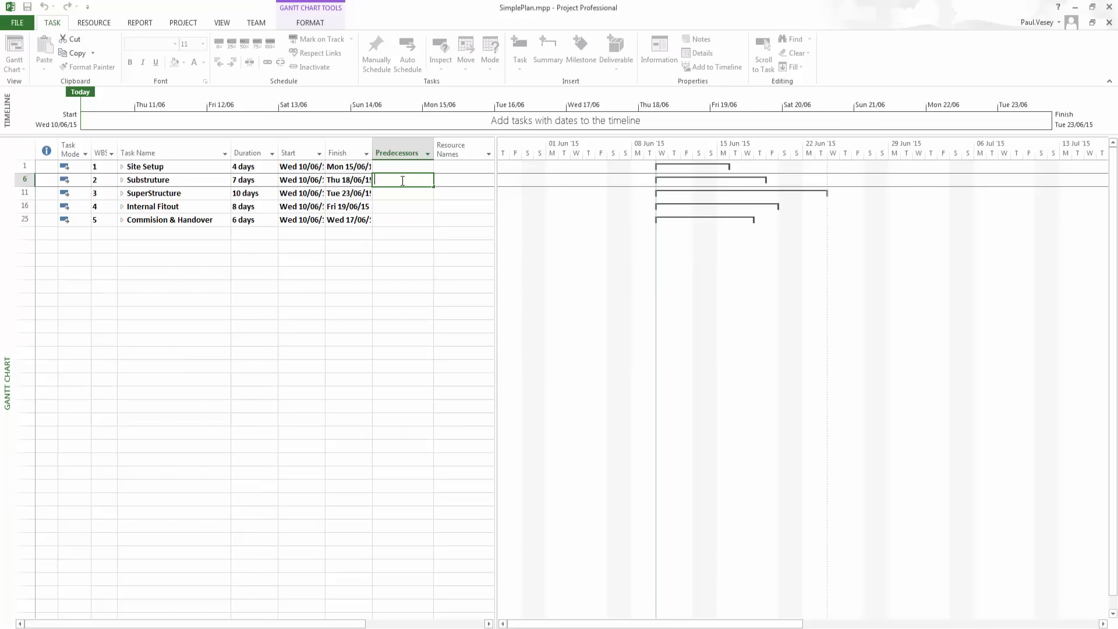
key(Return)
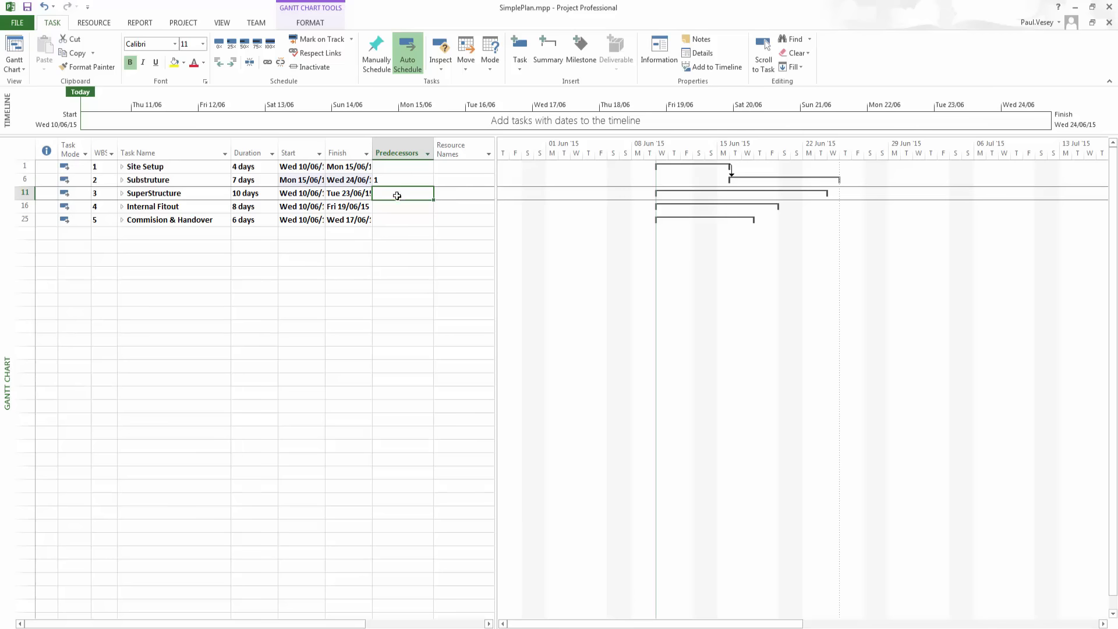
text(6)
key(Return)
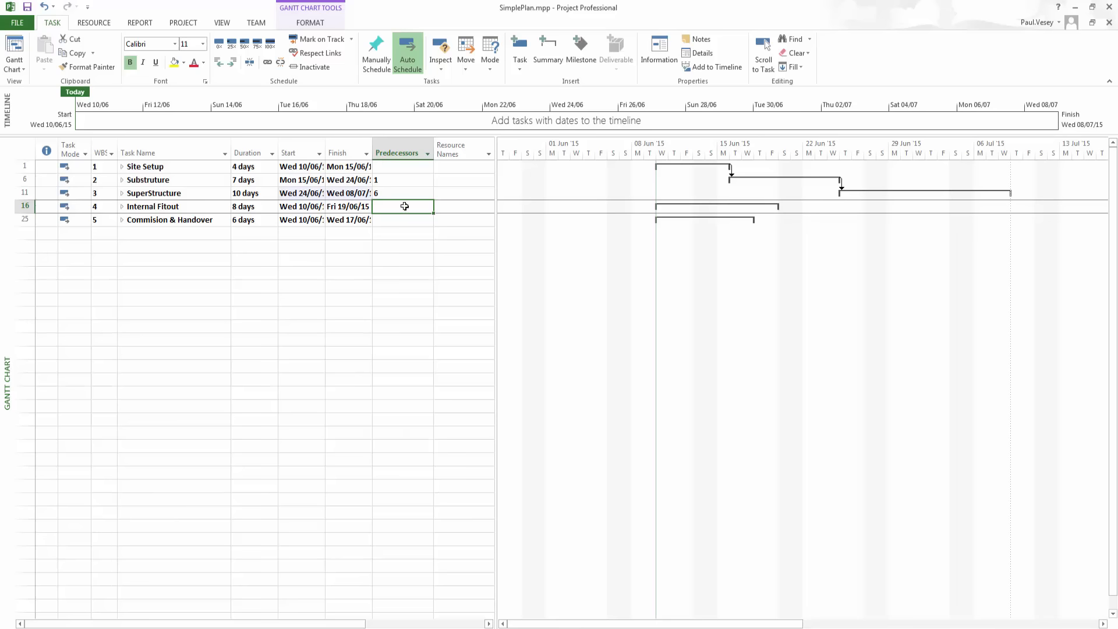
text(11)
key(Return)
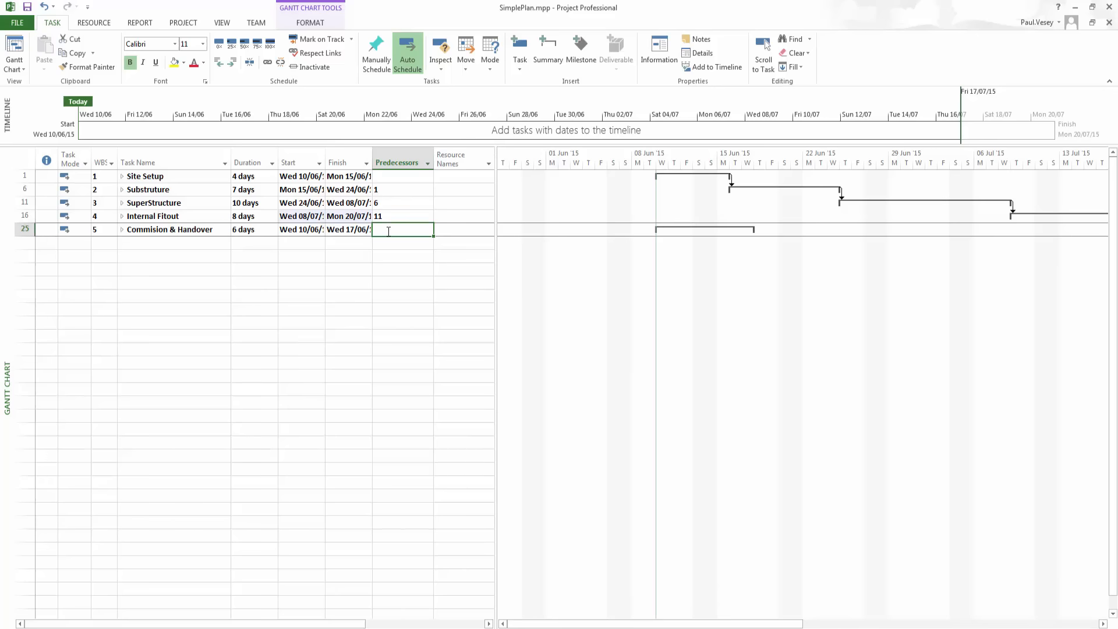
text(16)
key(Return)
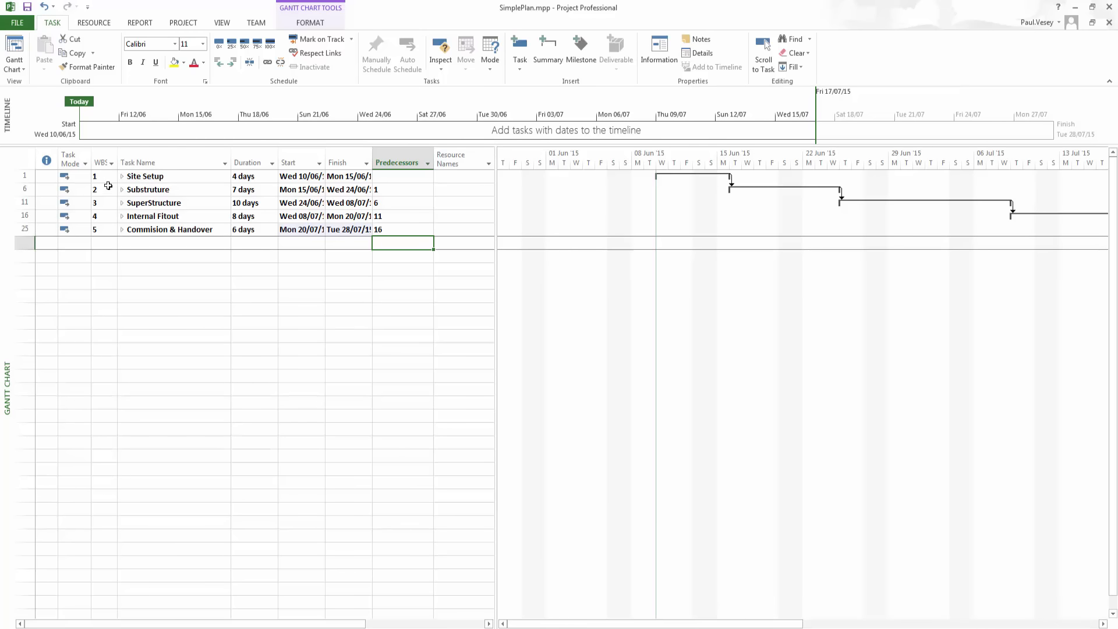
drag(24, 175, 25, 215)
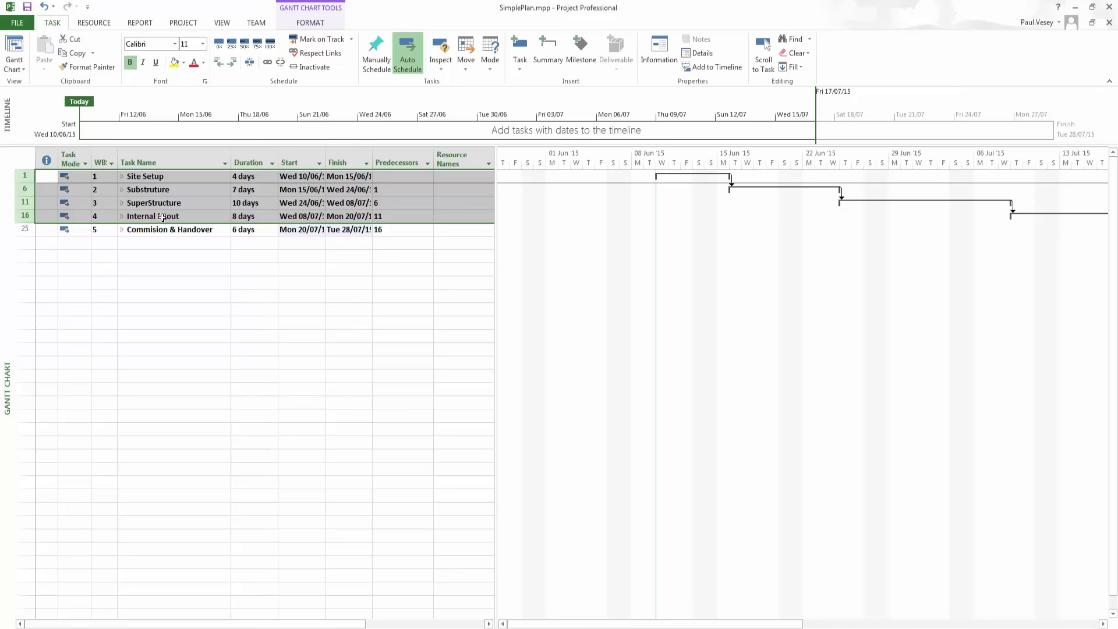
click(166, 238)
click(396, 229)
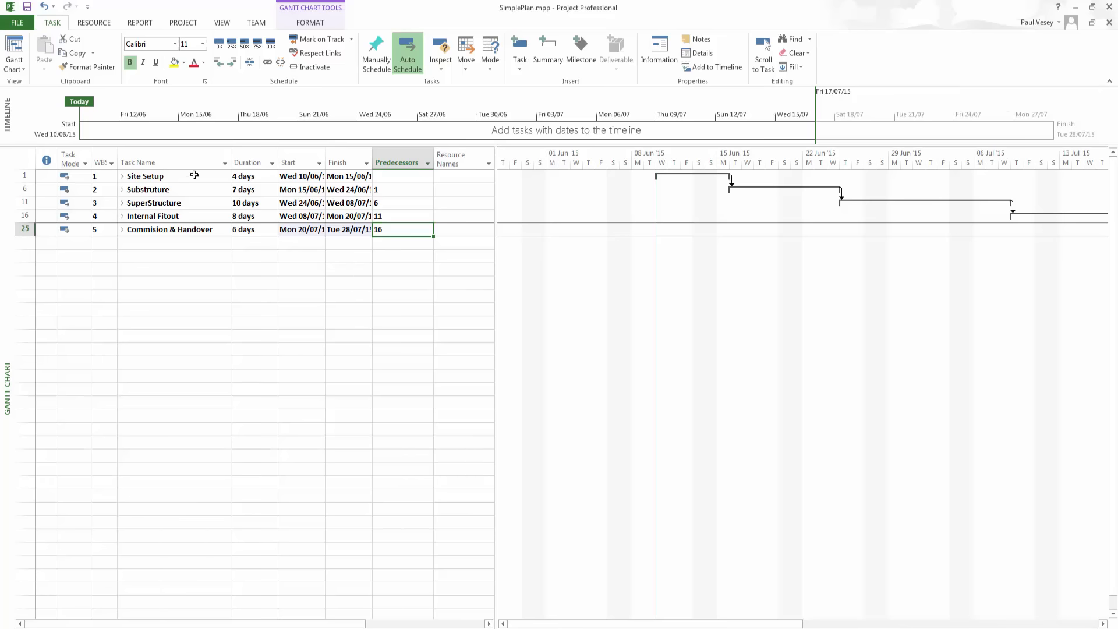
Expand all five main summary tasks, from Site Setup to Commision & Handover, to show their subtasks
click(121, 176)
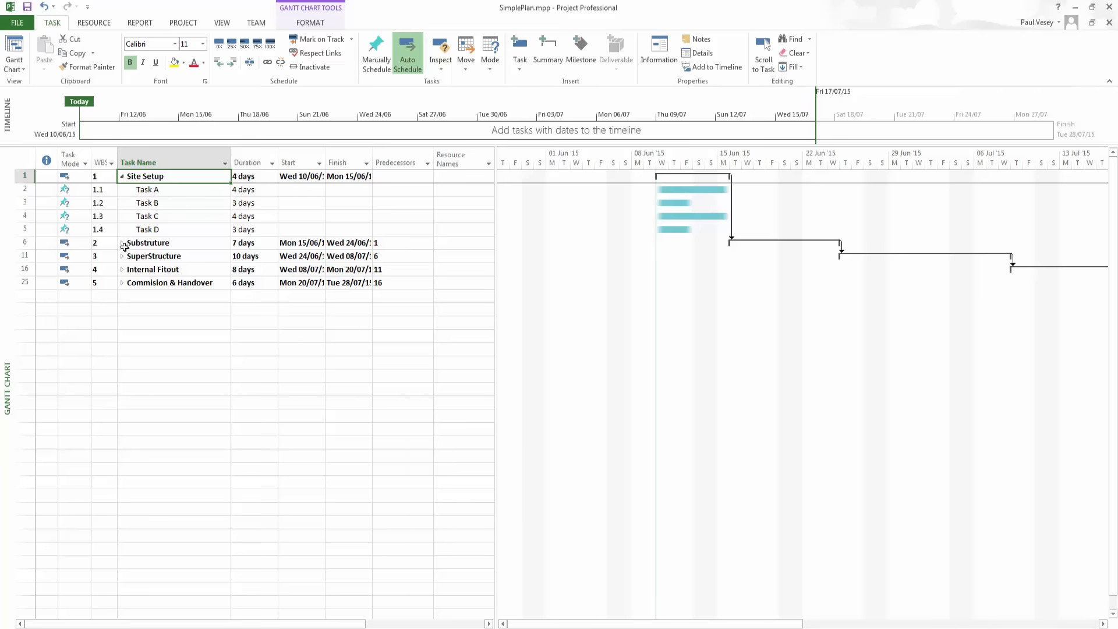
click(122, 244)
click(123, 310)
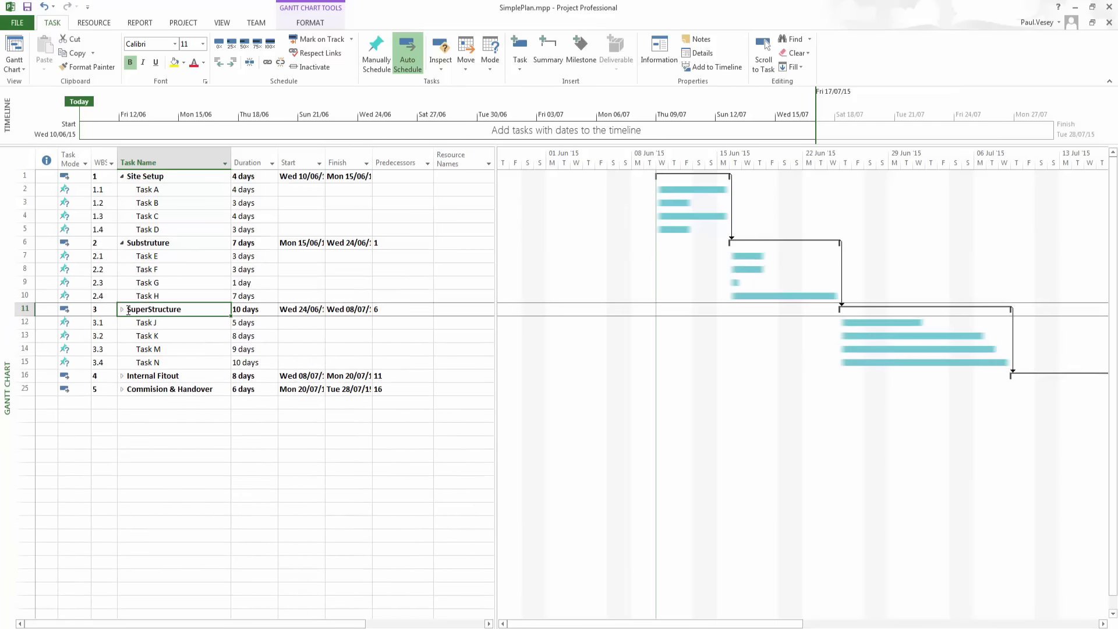
scroll(120, 321, down, 1)
click(122, 335)
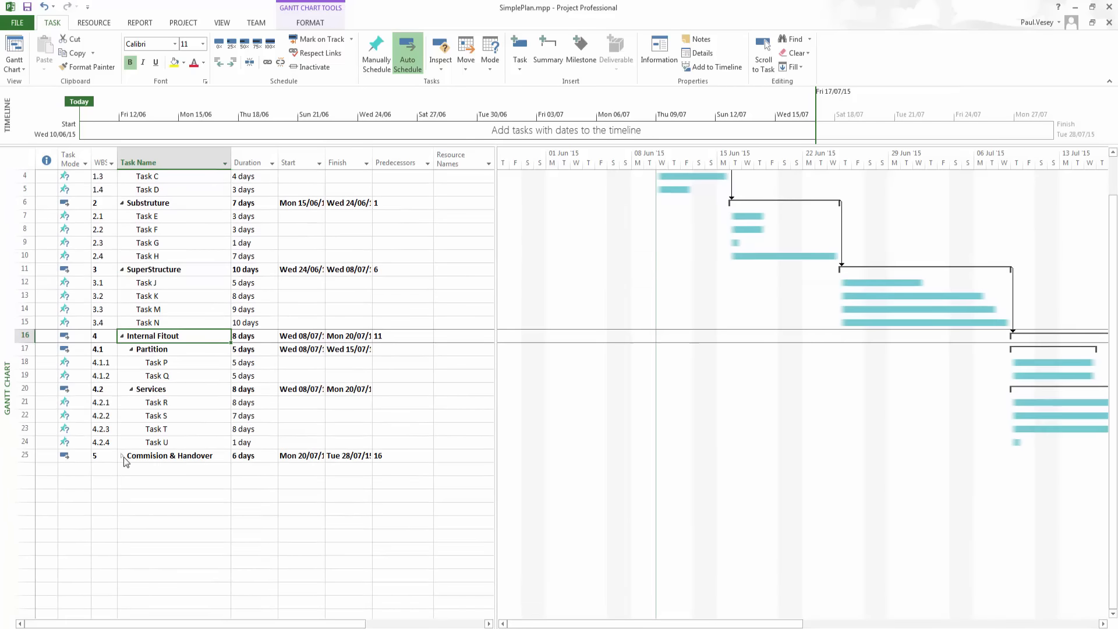
click(122, 456)
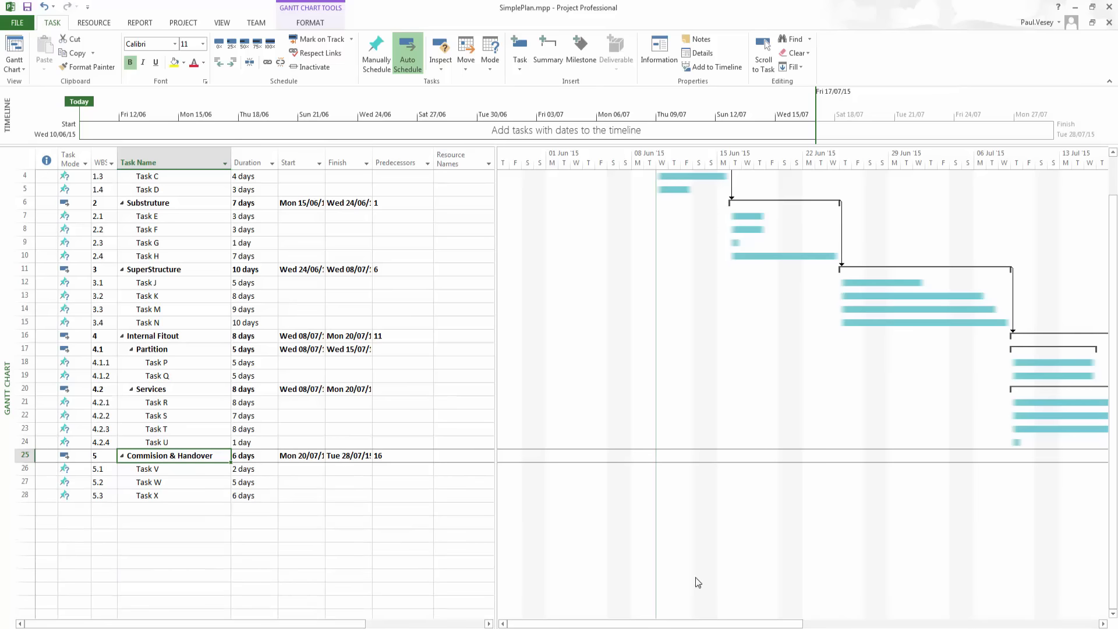
Extend the timeline's visible range to the project finish so the Gantt chart covers the whole plan
drag(688, 622, 902, 622)
mouse_move(796, 619)
mouse_down()
mouse_move(670, 616)
mouse_move(761, 614)
mouse_move(748, 624)
mouse_move(768, 625)
mouse_up()
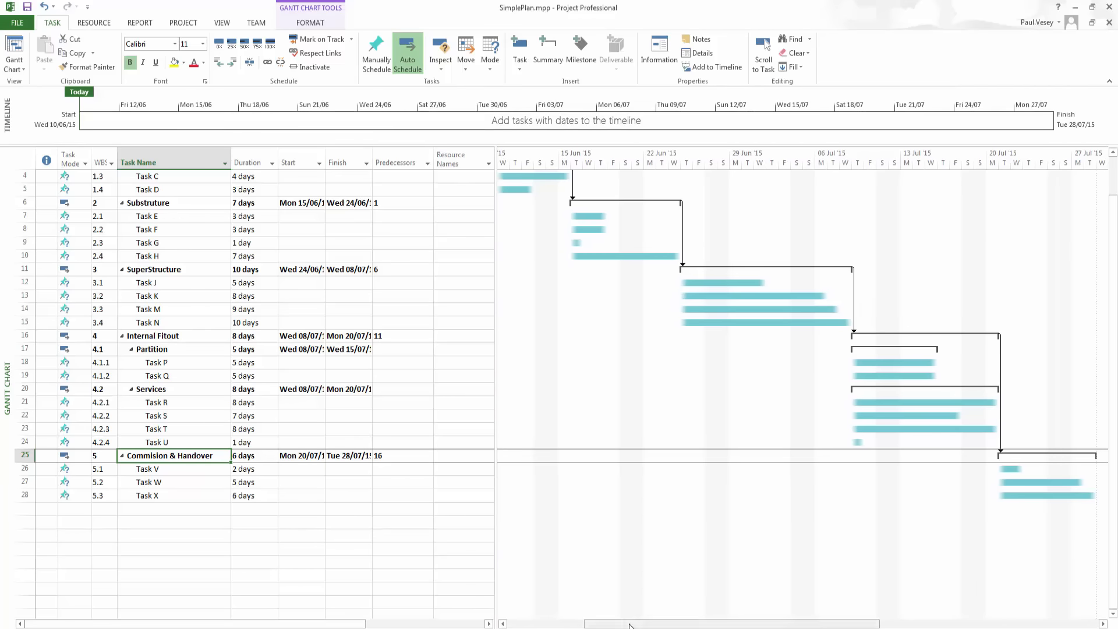
drag(620, 623, 589, 624)
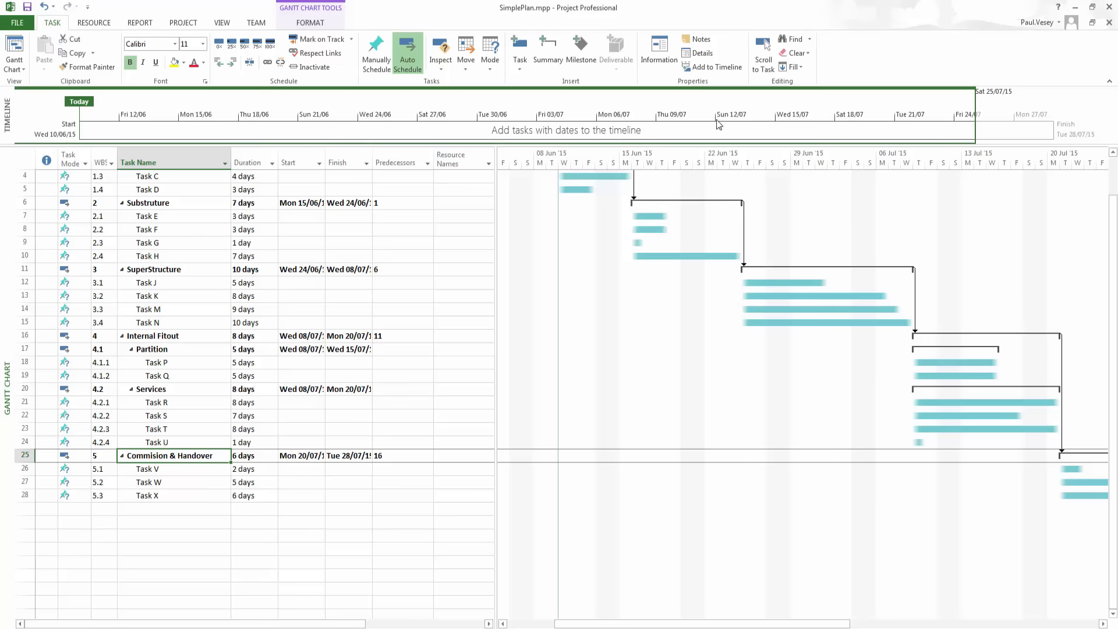
drag(976, 112, 1055, 110)
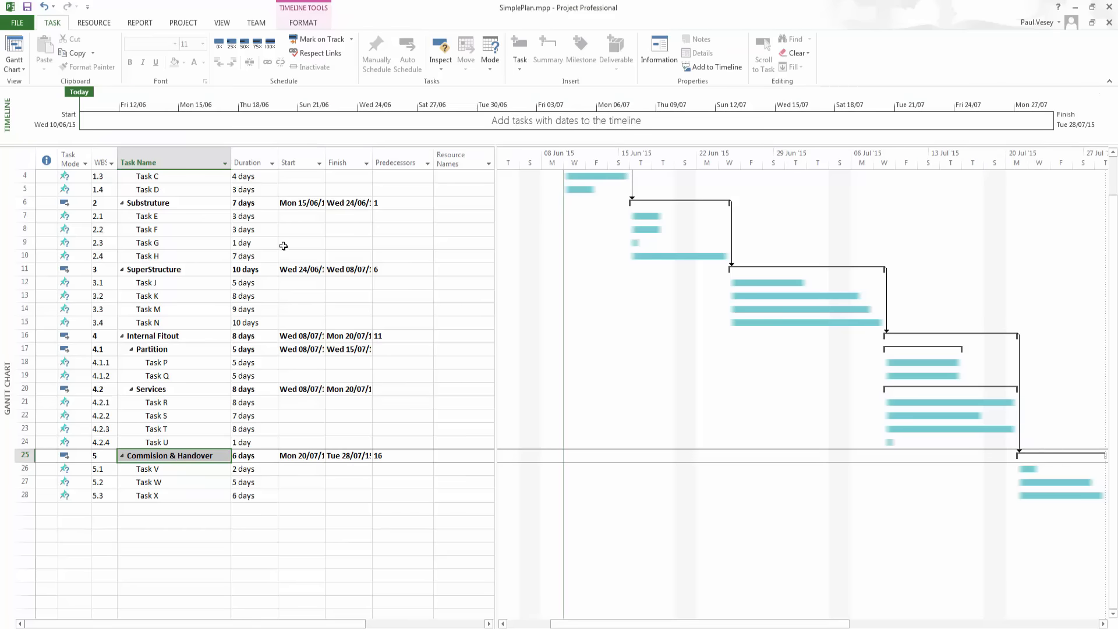
In Site Setup, set predecessor 3 for both Task C and Task D
click(321, 219)
scroll(321, 221, up, 1)
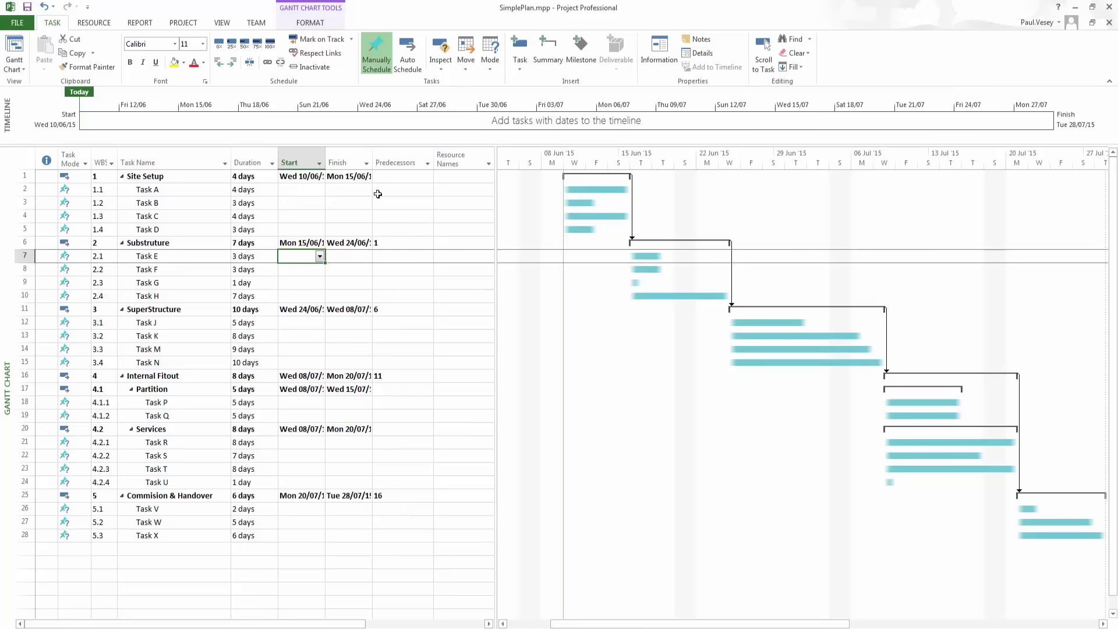
click(413, 201)
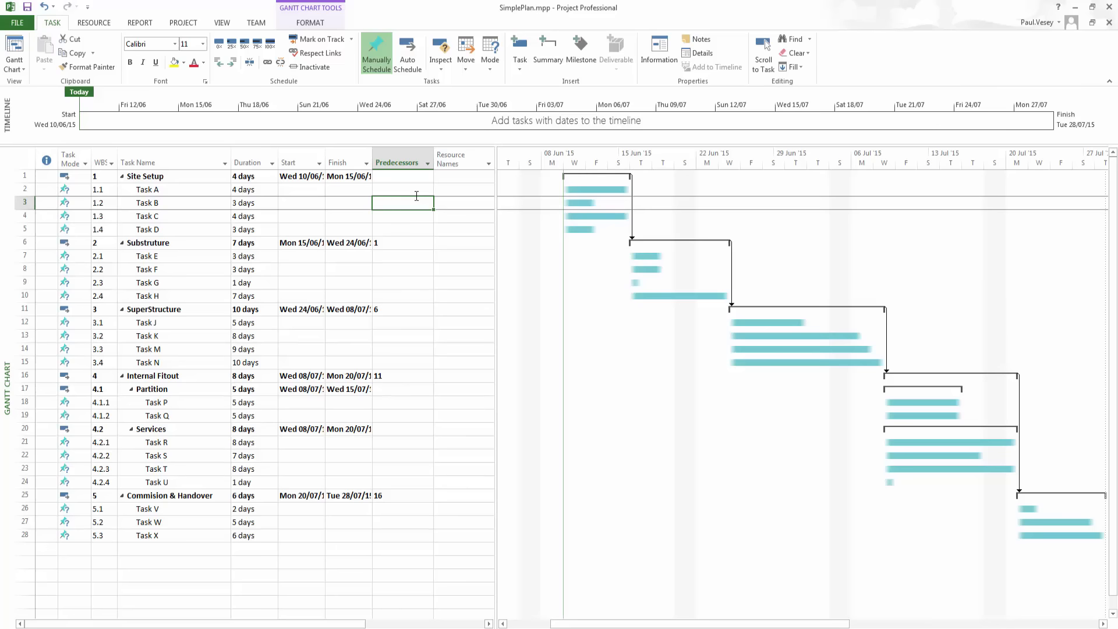
key(Up)
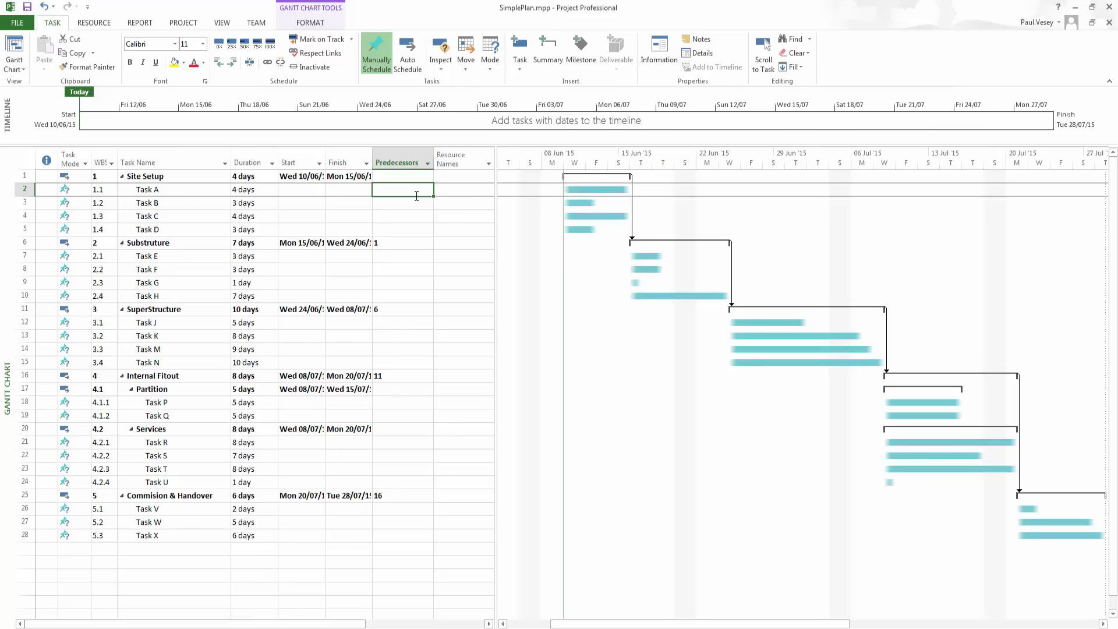
key(Down)
key(Down)
key(Up)
key(Up)
key(Down)
key(Down)
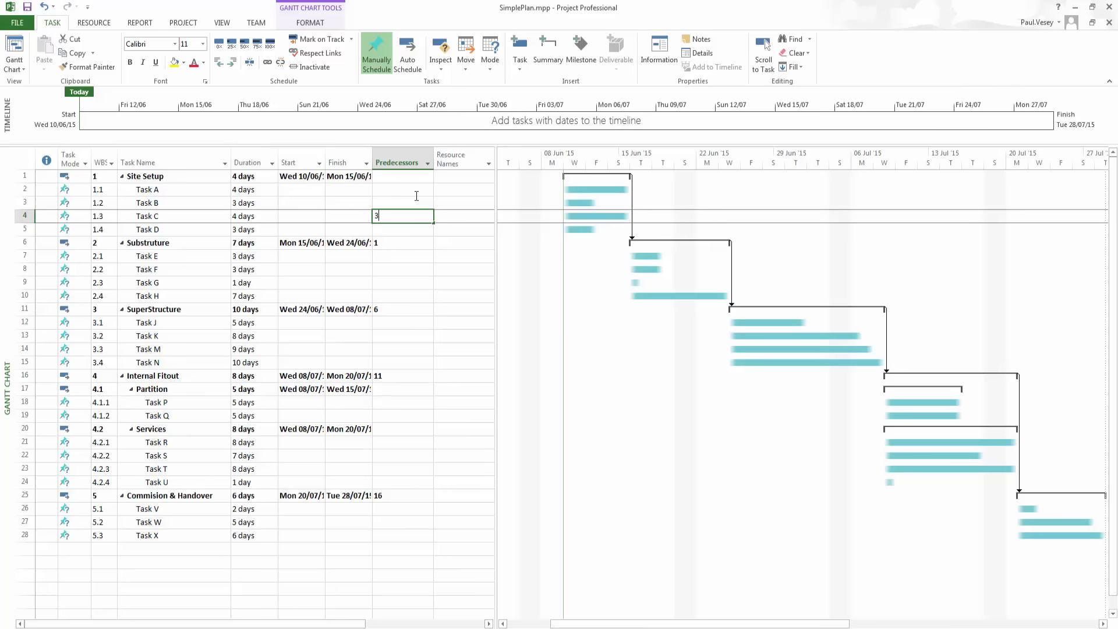
key(Return)
text(3)
key(Return)
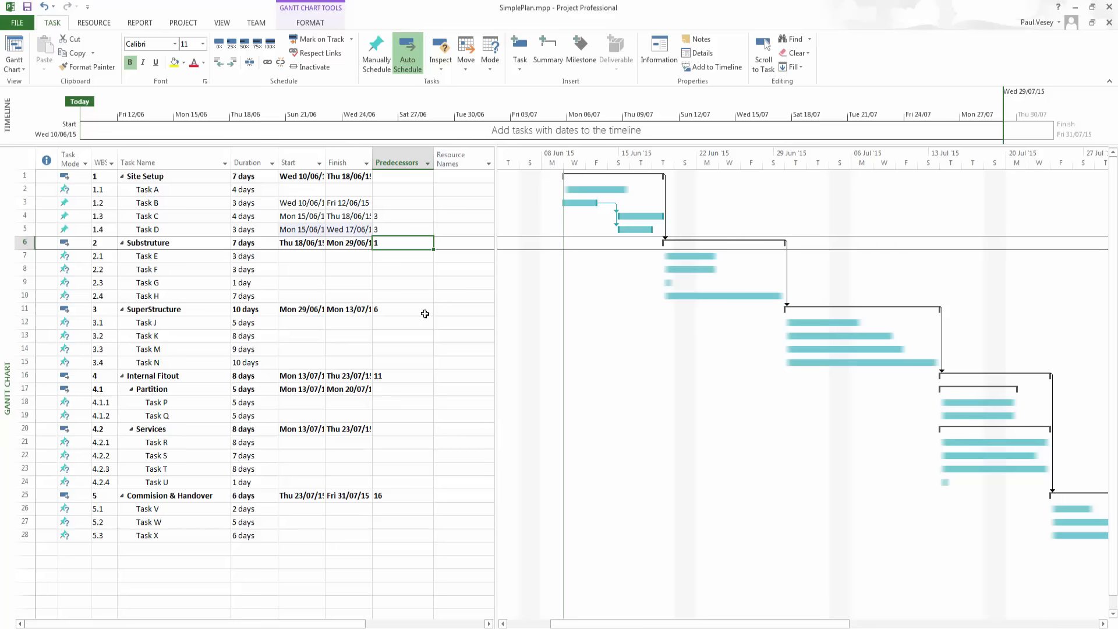
Link the Substruture subtasks in sequence with predecessors 7 for Task F, 8 for Task G and 9 for Task H
scroll(402, 310, down, 1)
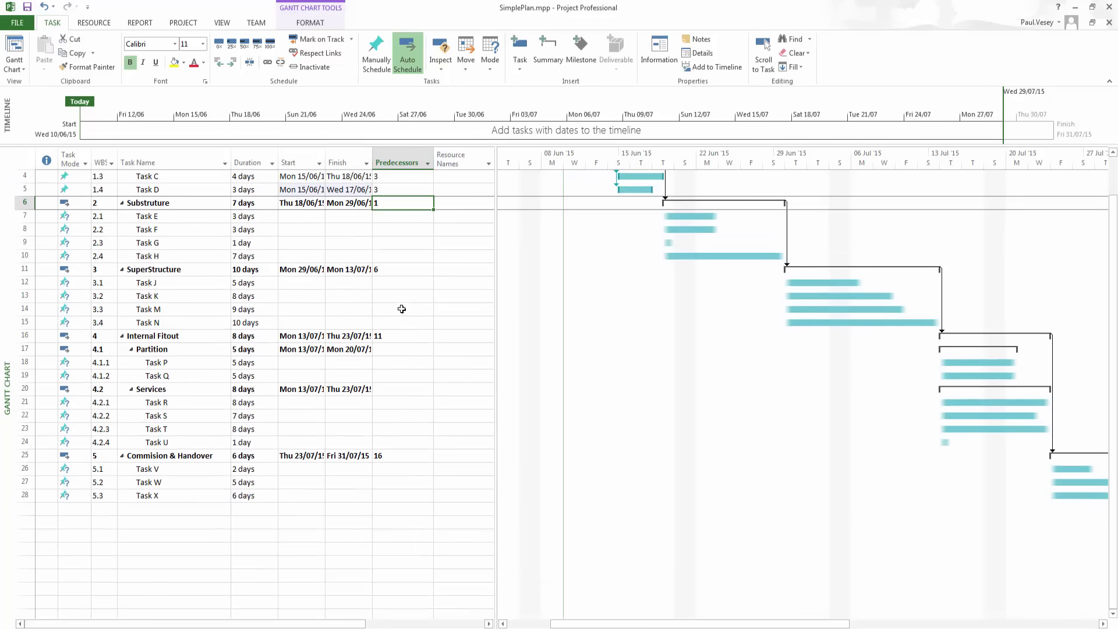
click(401, 231)
text(7)
key(Return)
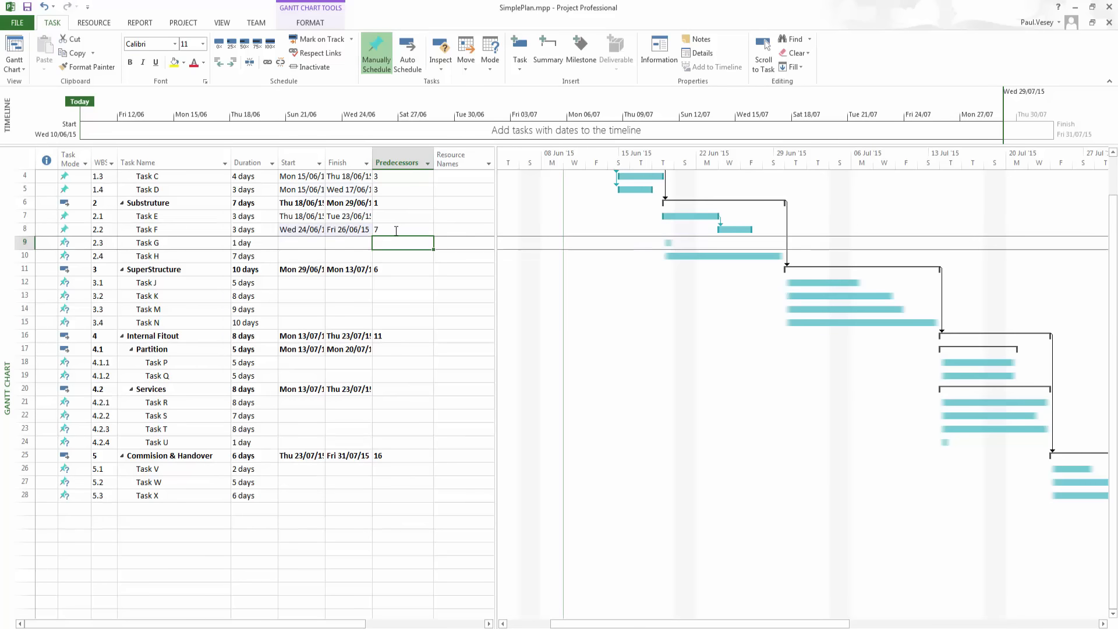
text(8)
key(Return)
text(9)
key(Return)
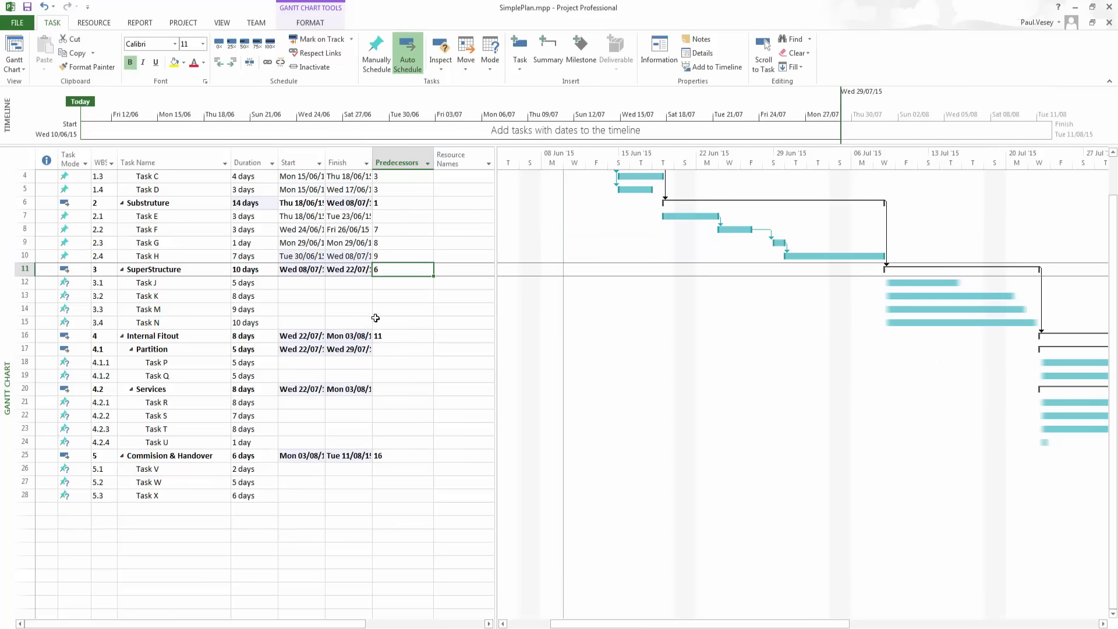
In SuperStructure, set predecessor 12 for Task K and Task M, and predecessor 14 for Task N
click(387, 297)
scroll(401, 339, down, 1)
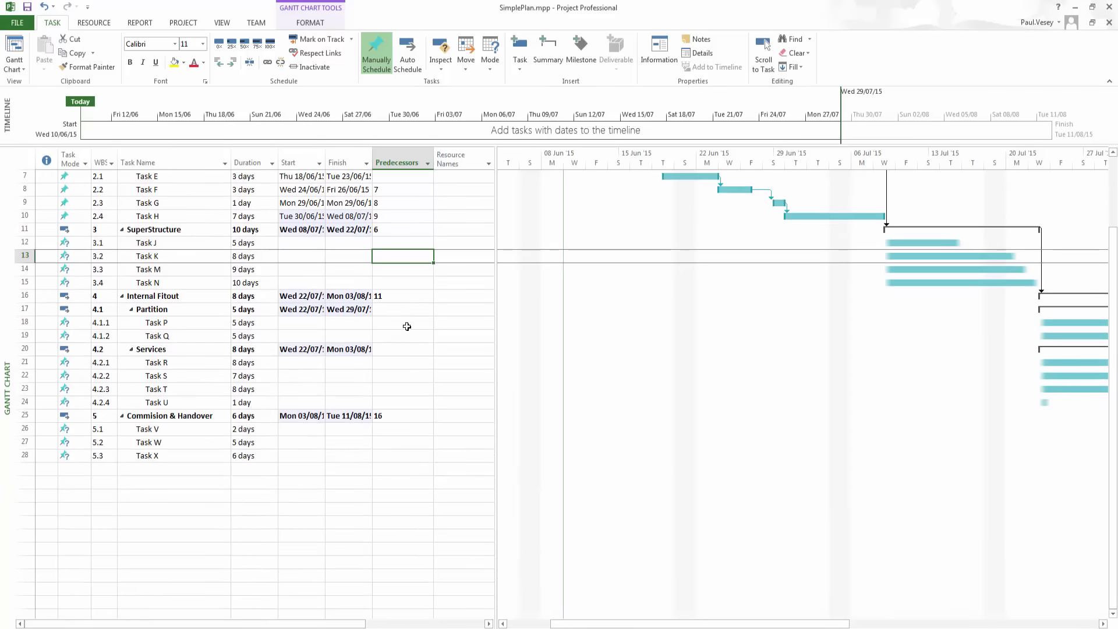
text(1212)
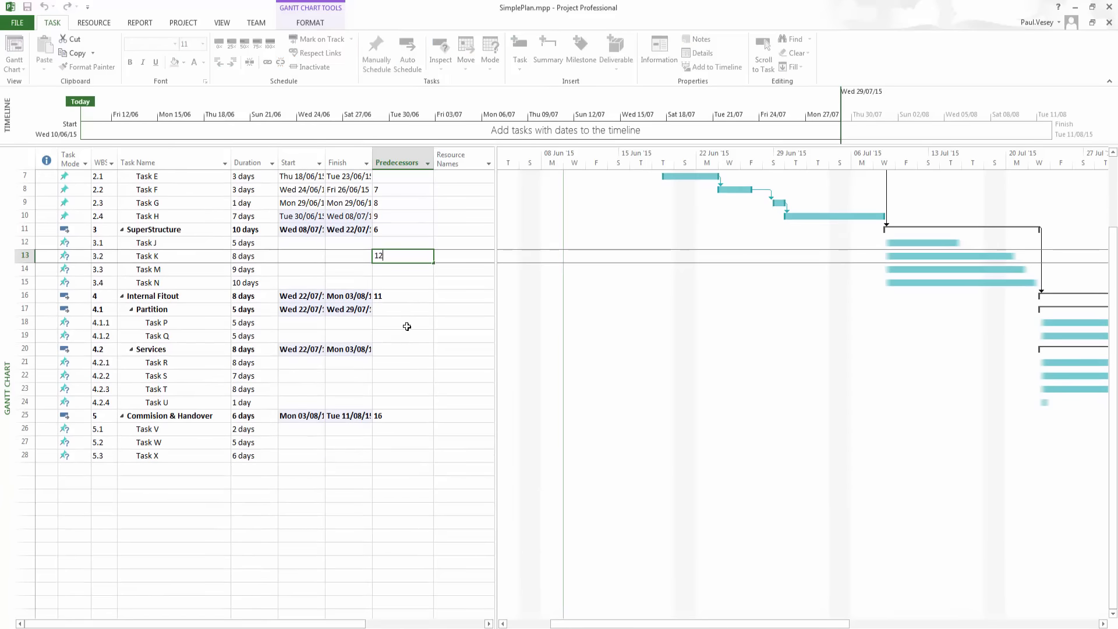
key(Return)
key(Return)
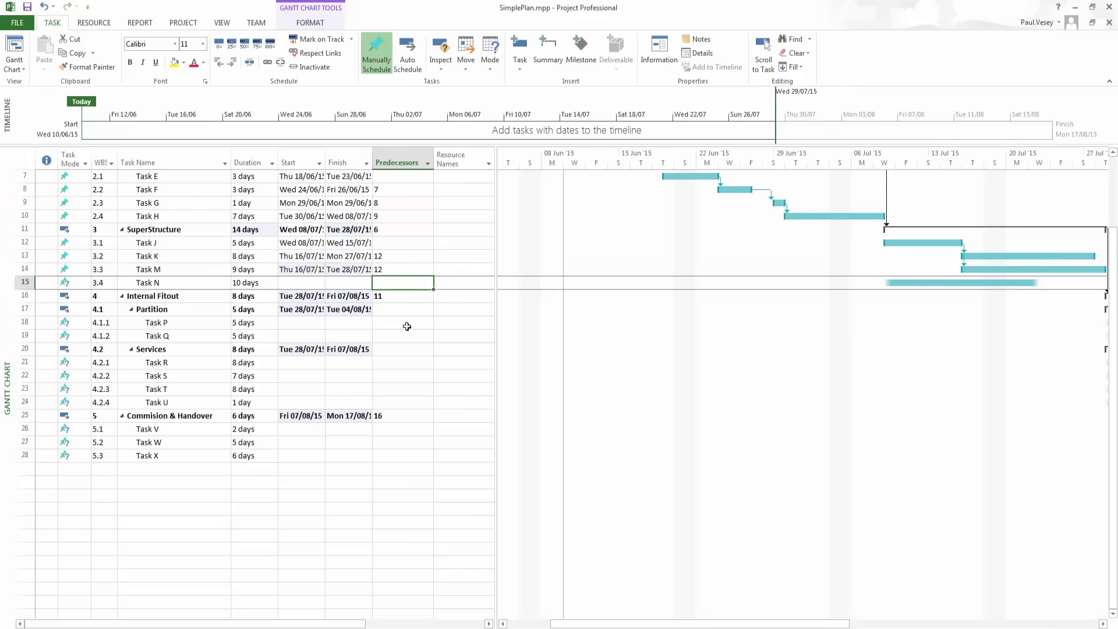
text(14)
key(Return)
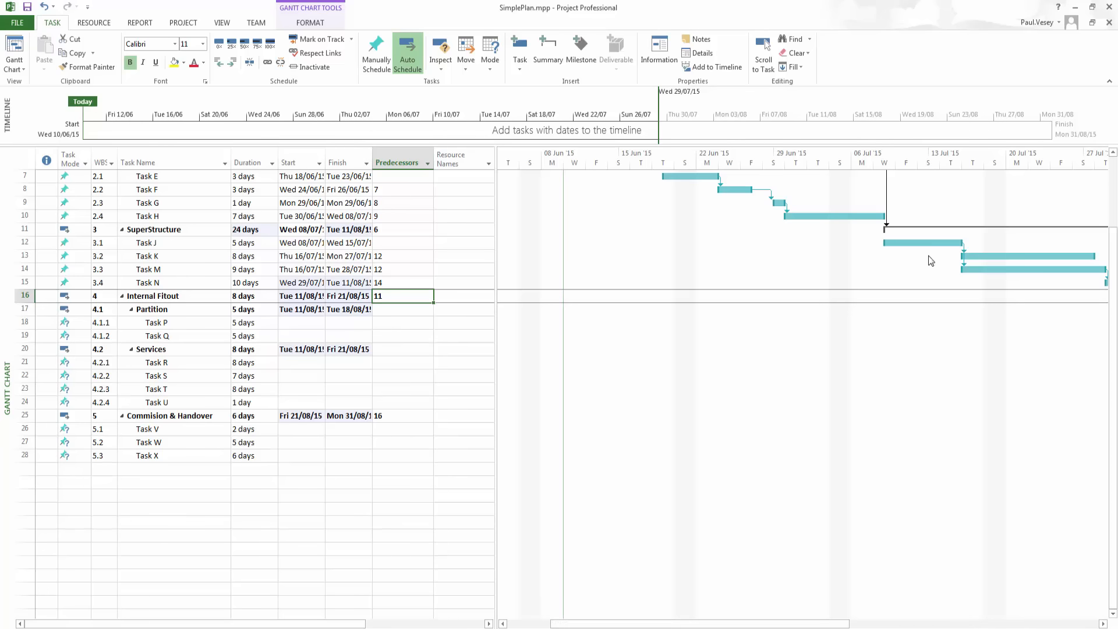
Under Partition, set predecessor 18 for Task Q
drag(659, 116, 1036, 133)
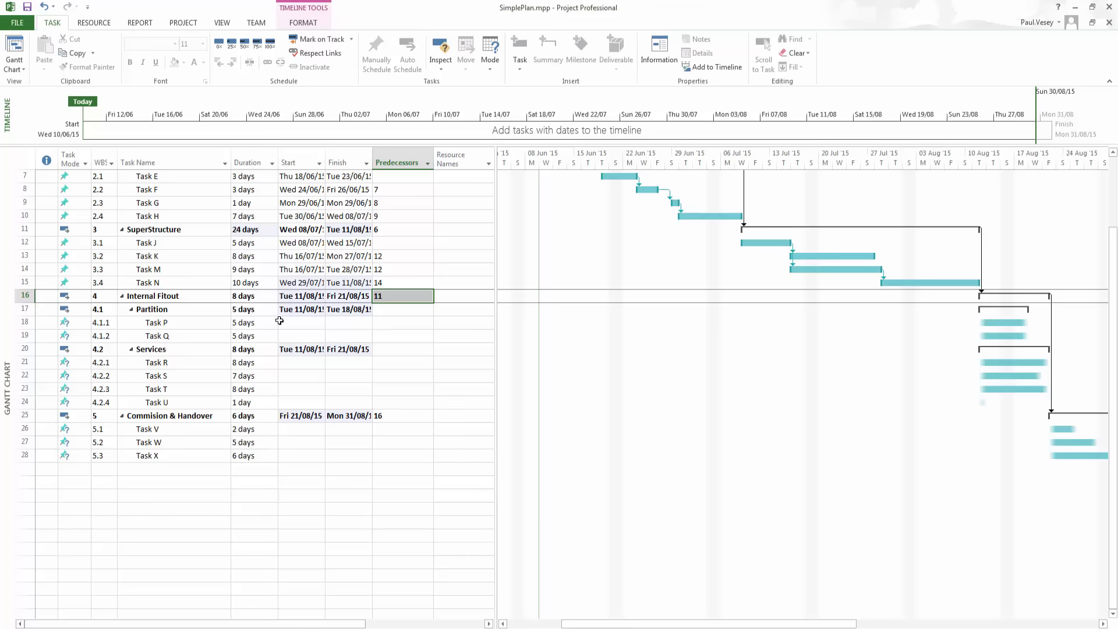
click(389, 336)
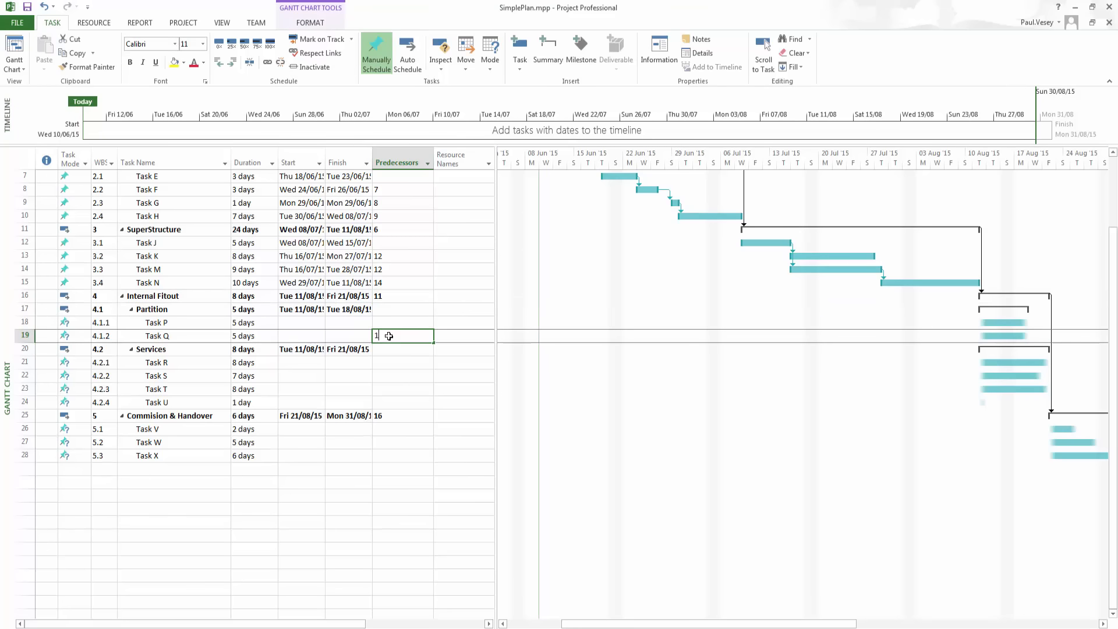
text(18)
key(Return)
scroll(389, 336, down, 2)
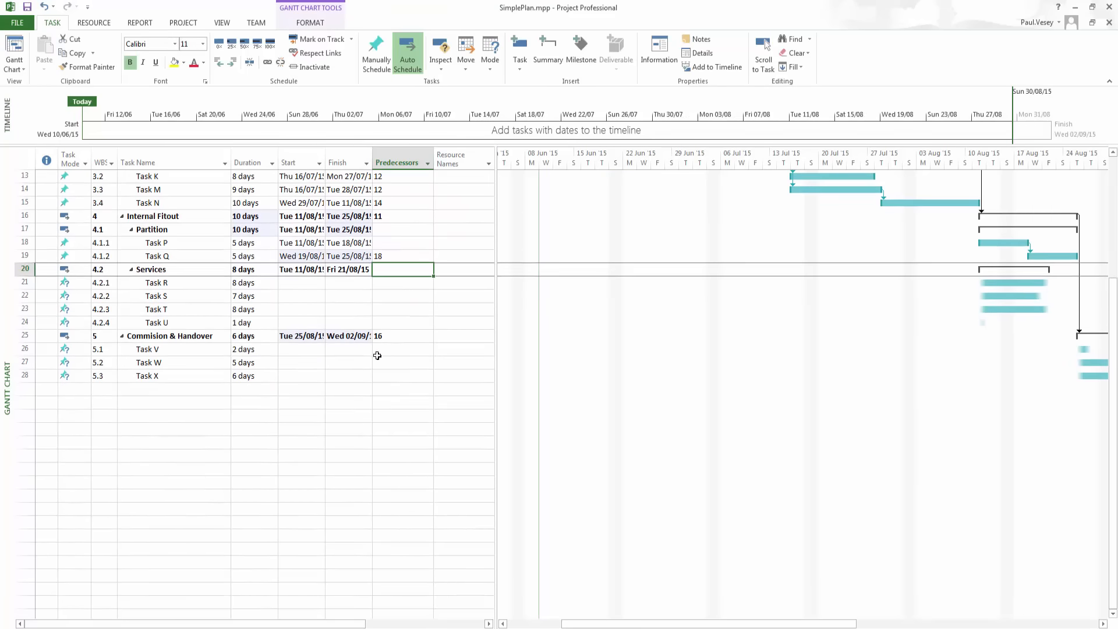
Under Services, set predecessor 21 for Task T and predecessor 22 for Task U
click(382, 309)
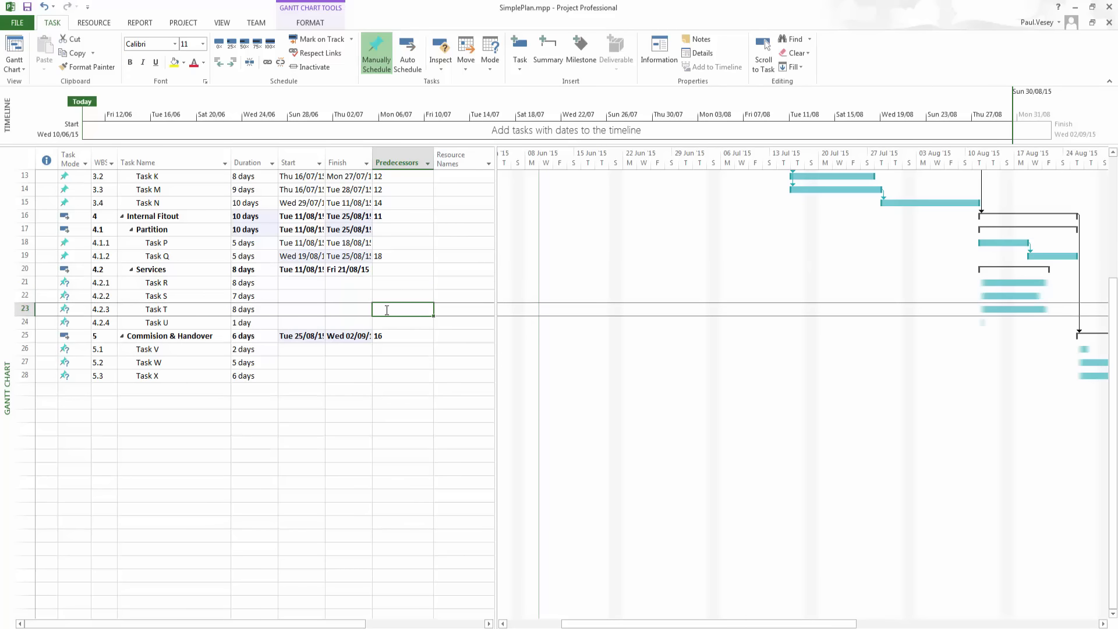
text(21)
key(Return)
text(22)
key(Return)
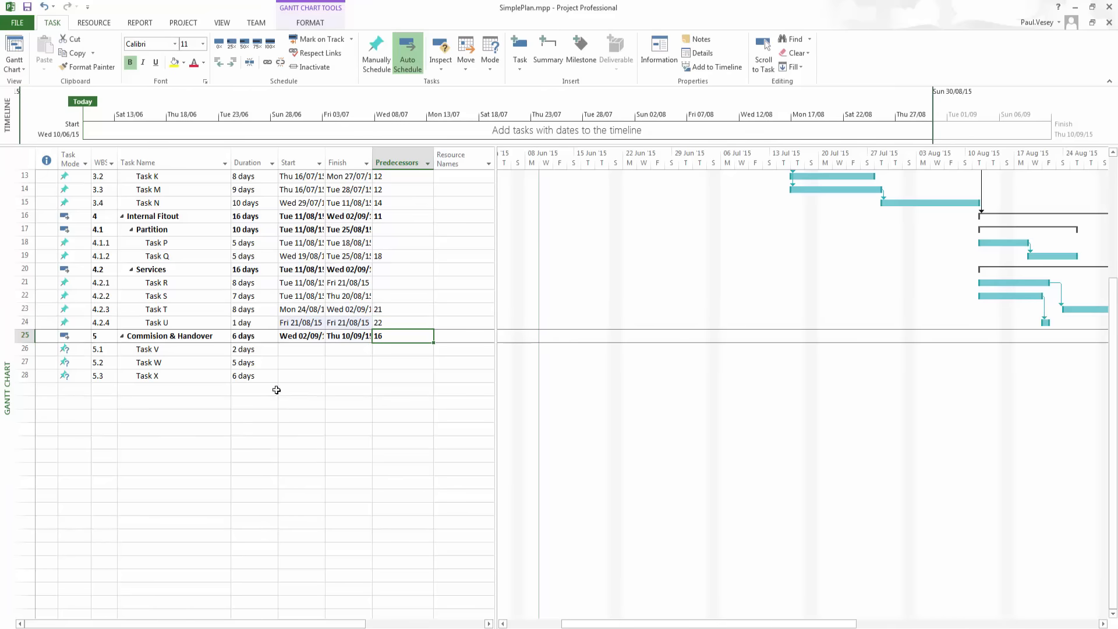
Link the Commision & Handover subtasks with predecessors 26 for Task W and 27 for Task X
click(855, 95)
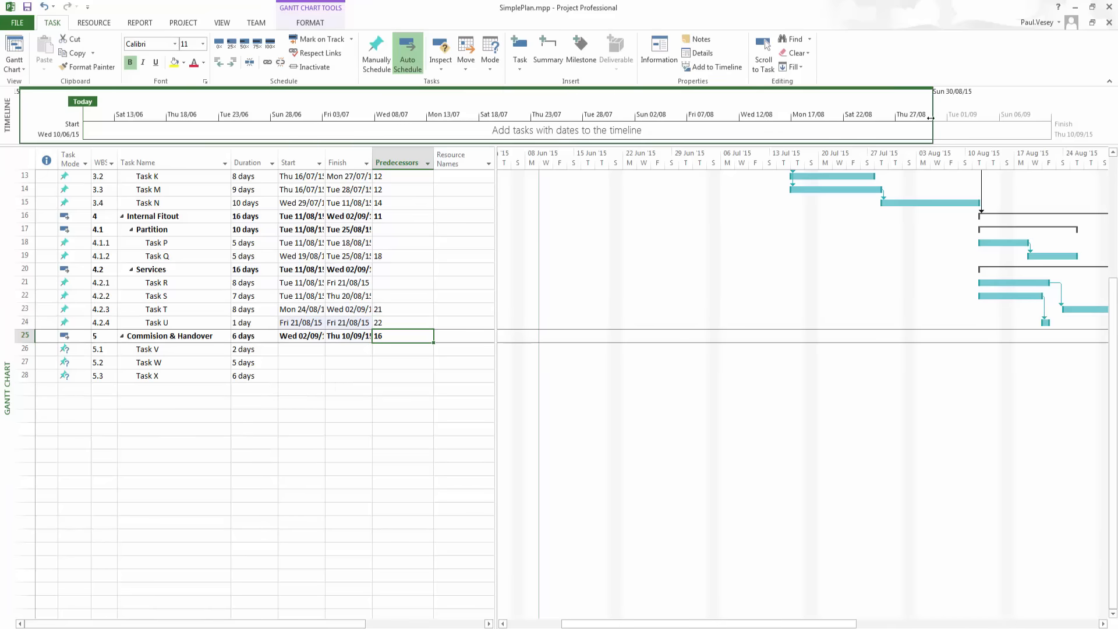
click(390, 362)
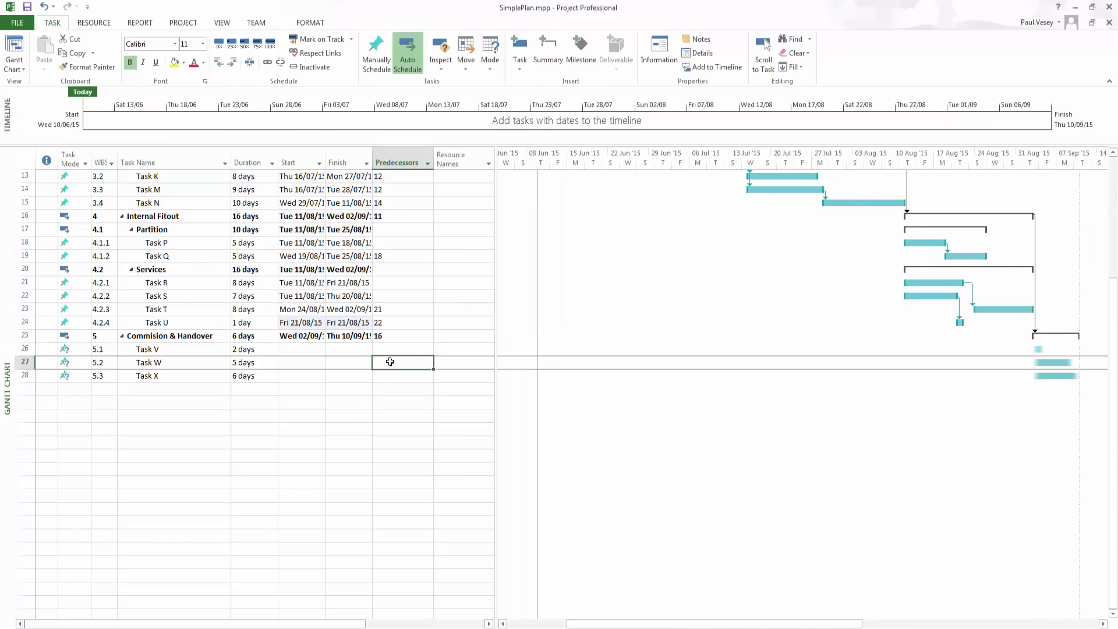
text(26)
key(Return)
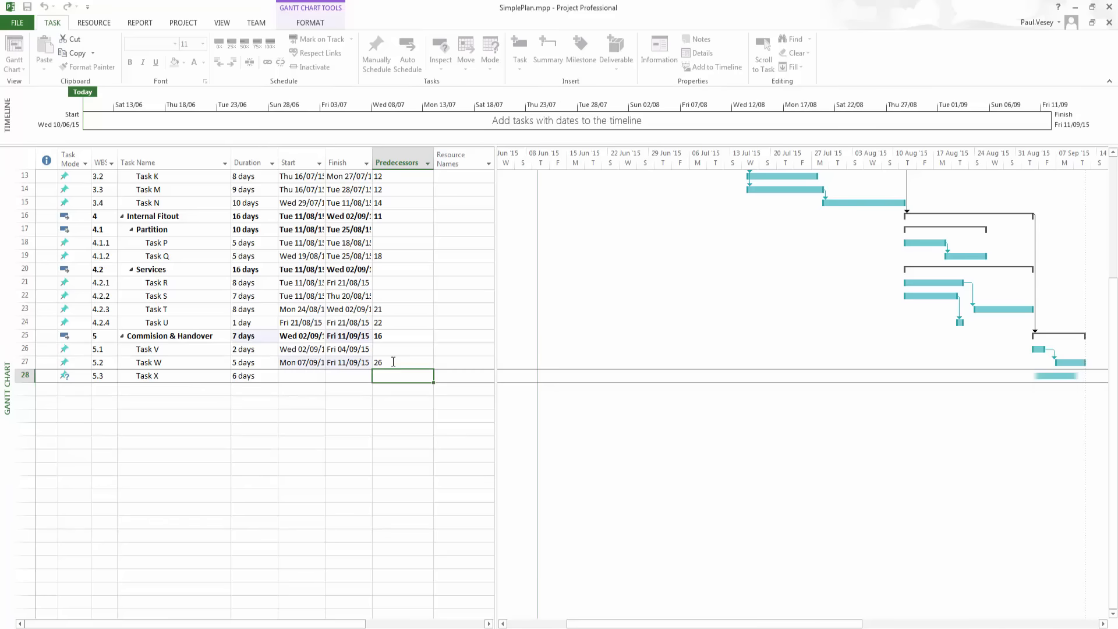
text(27)
key(Return)
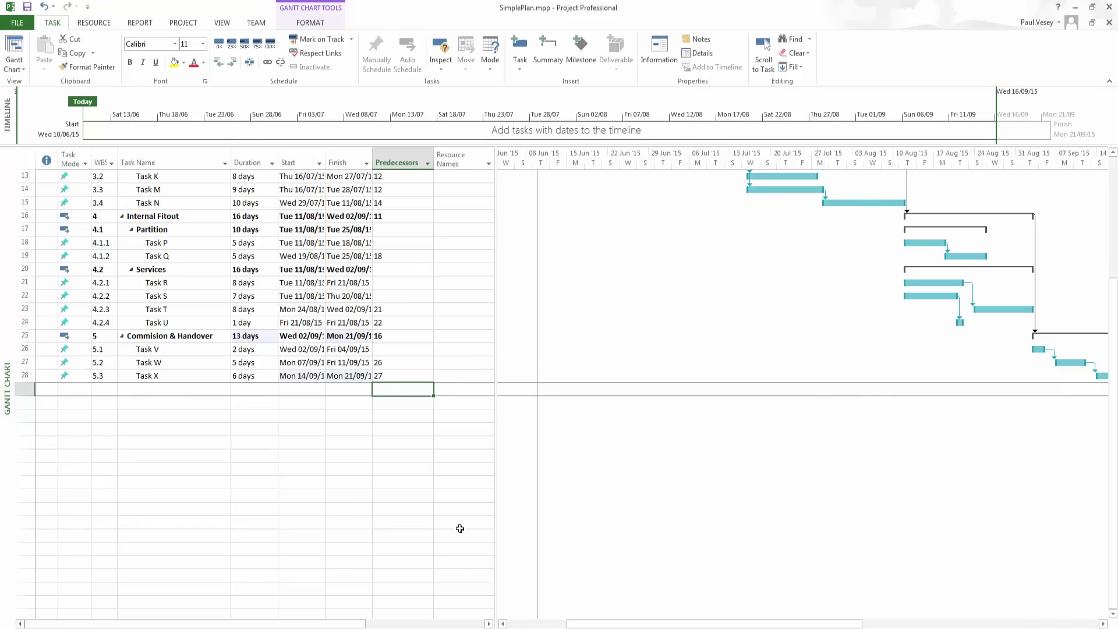
Fit the full project span in the Gantt chart and review all linked tasks from Site Setup to Commision & Handover
drag(730, 621, 910, 620)
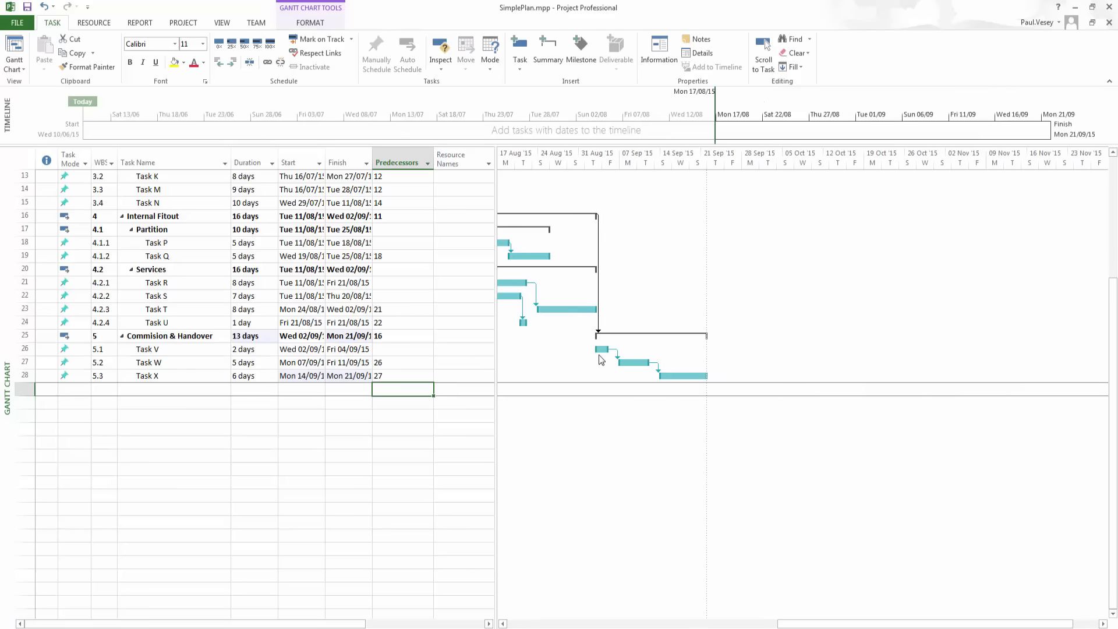
drag(796, 623, 669, 602)
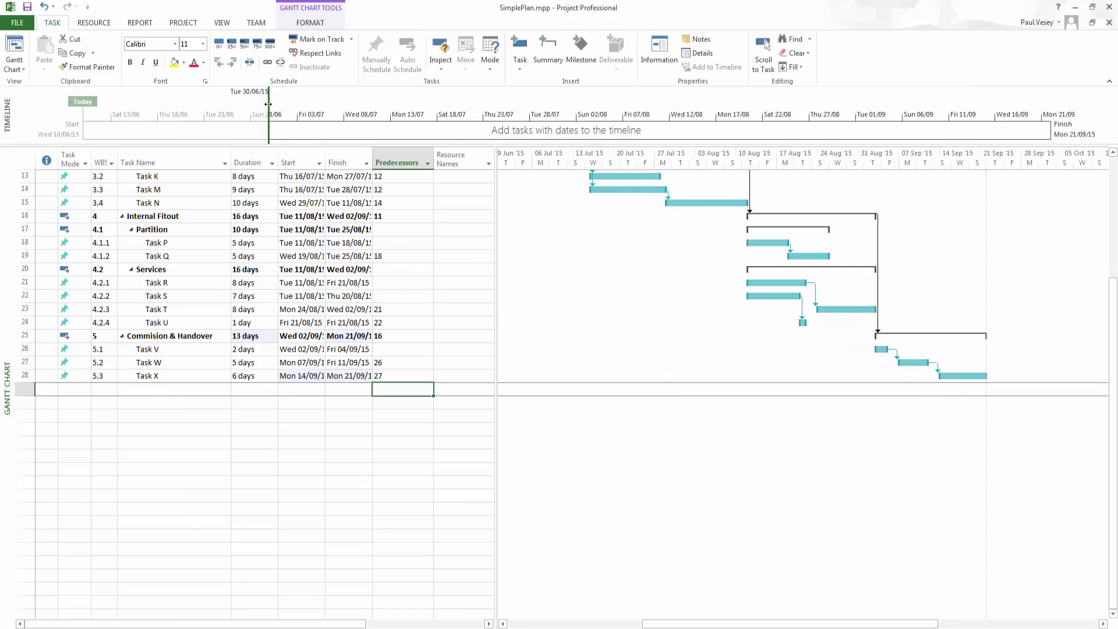
drag(267, 108, 75, 107)
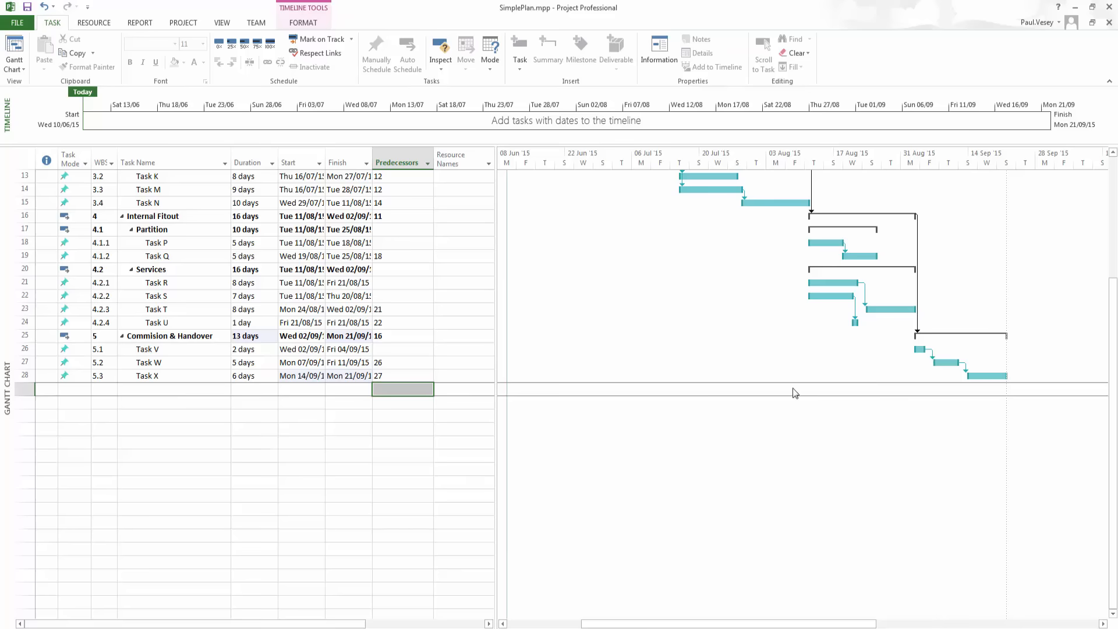
click(736, 299)
scroll(736, 309, up, 4)
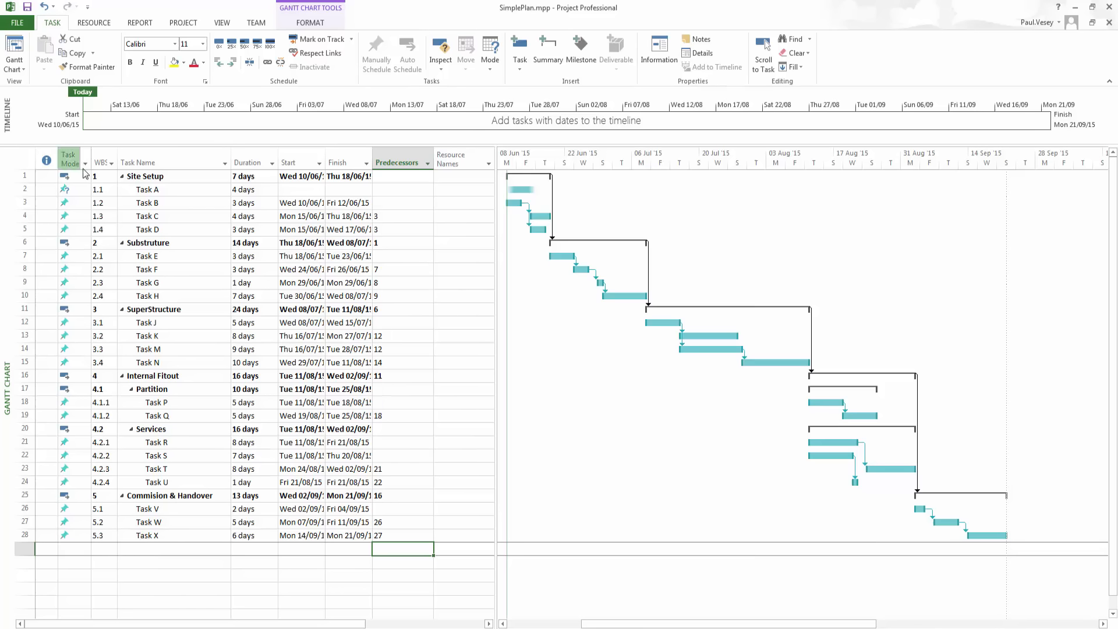
mouse_move(86, 170)
click(77, 178)
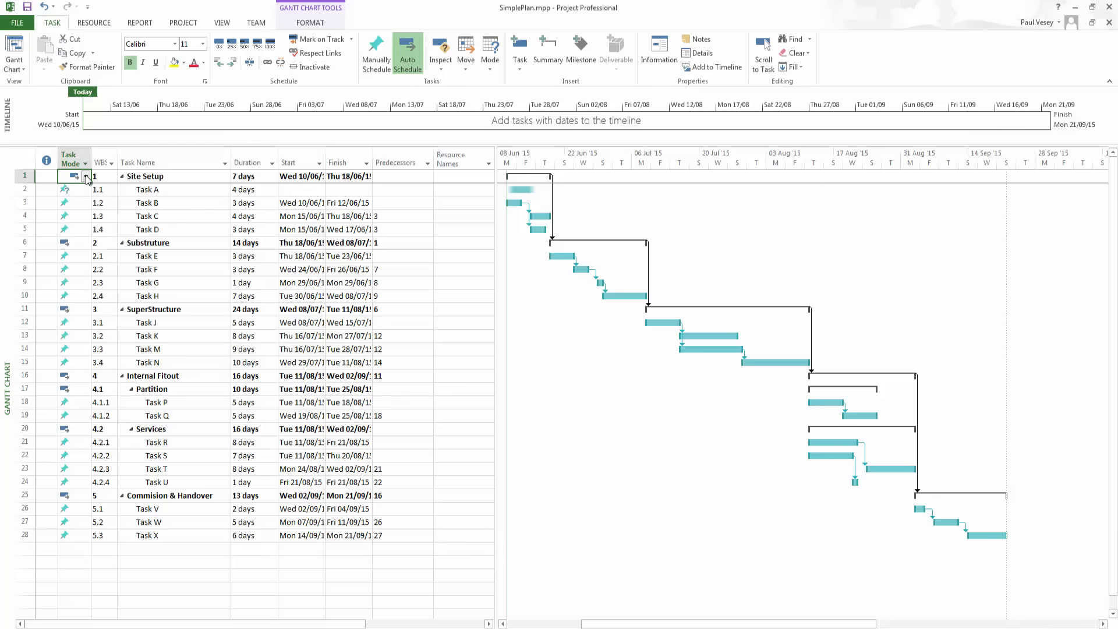
click(86, 163)
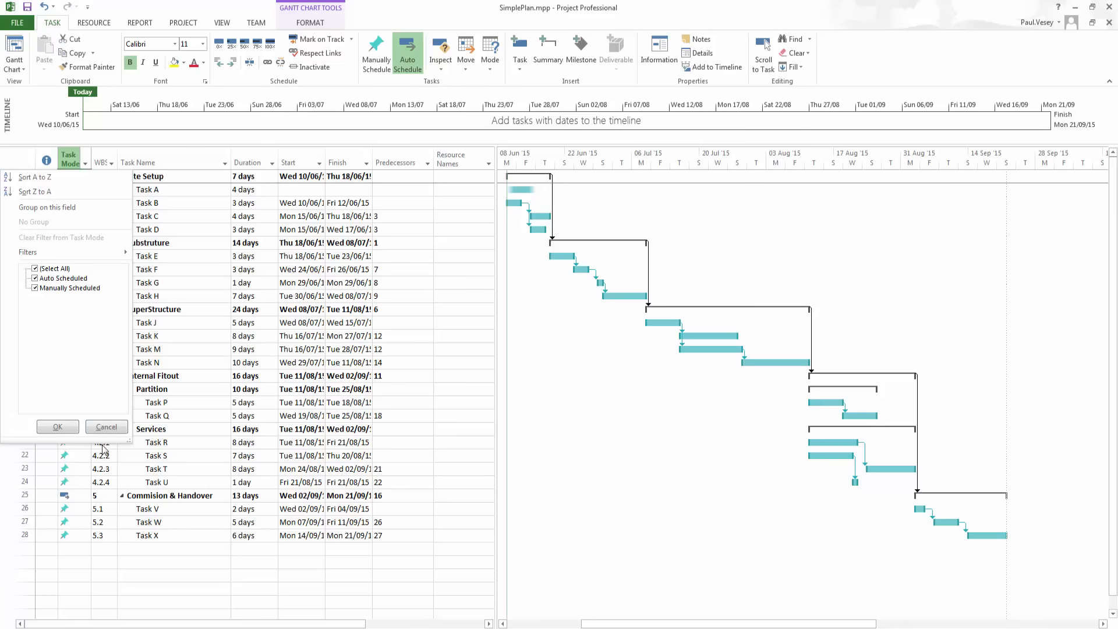
click(79, 500)
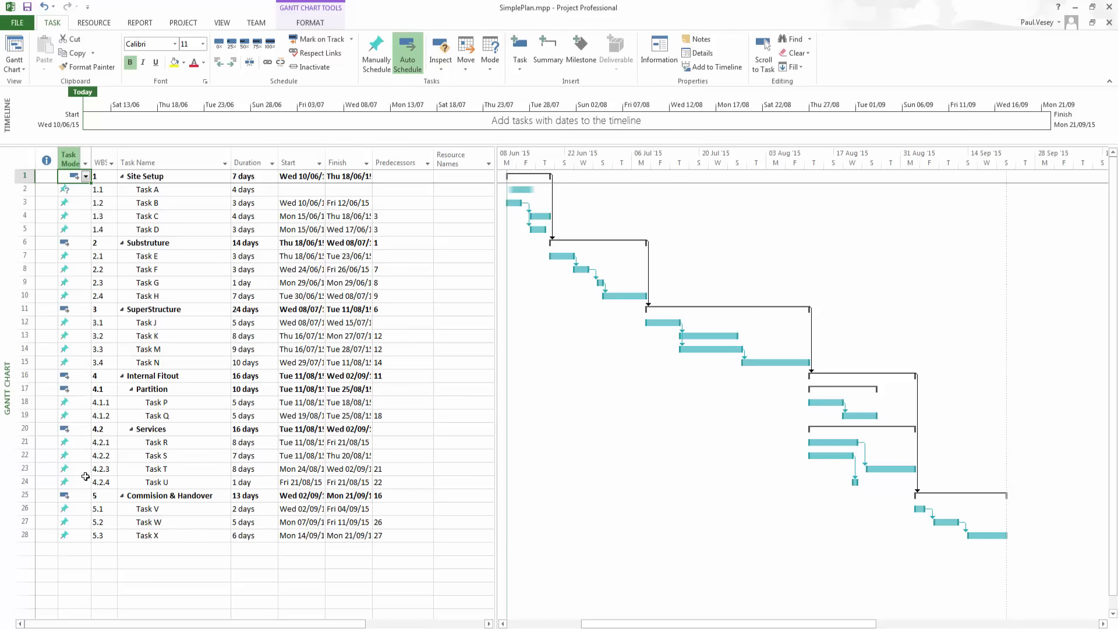
click(68, 243)
click(86, 163)
click(84, 163)
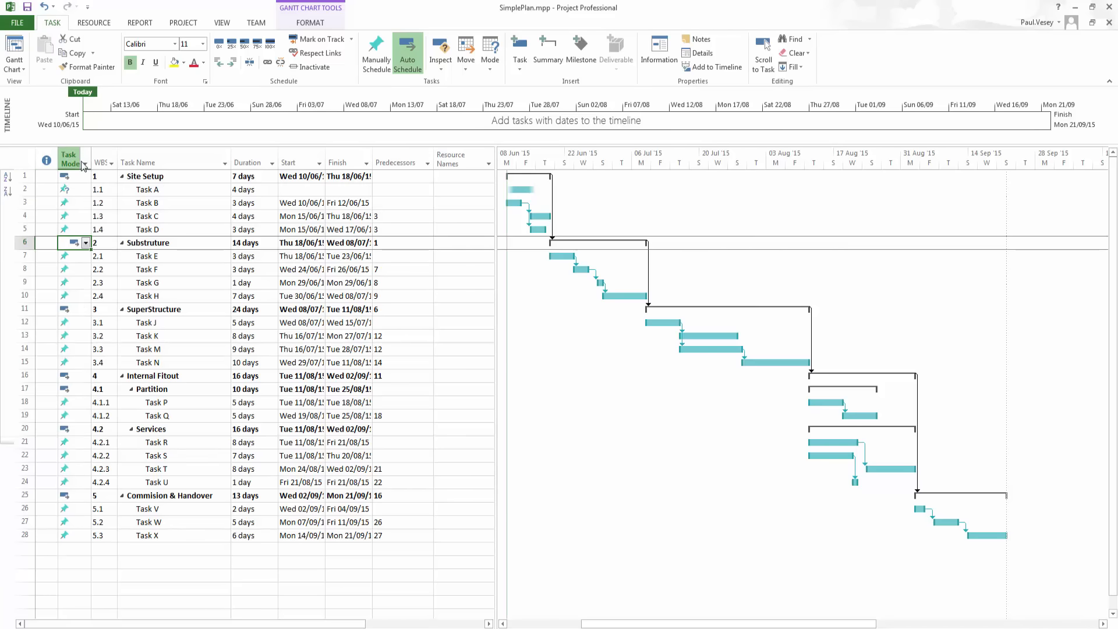
click(25, 159)
click(71, 158)
click(86, 163)
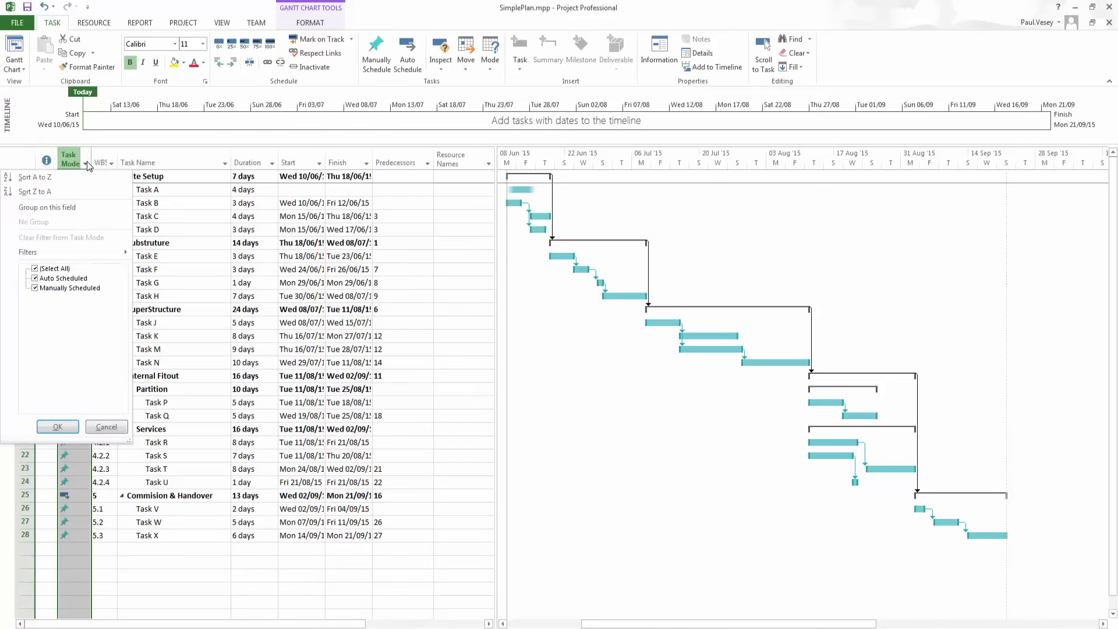
click(85, 164)
Set the task mode of Site Setup and its subtask Task A to Auto Scheduled
click(86, 176)
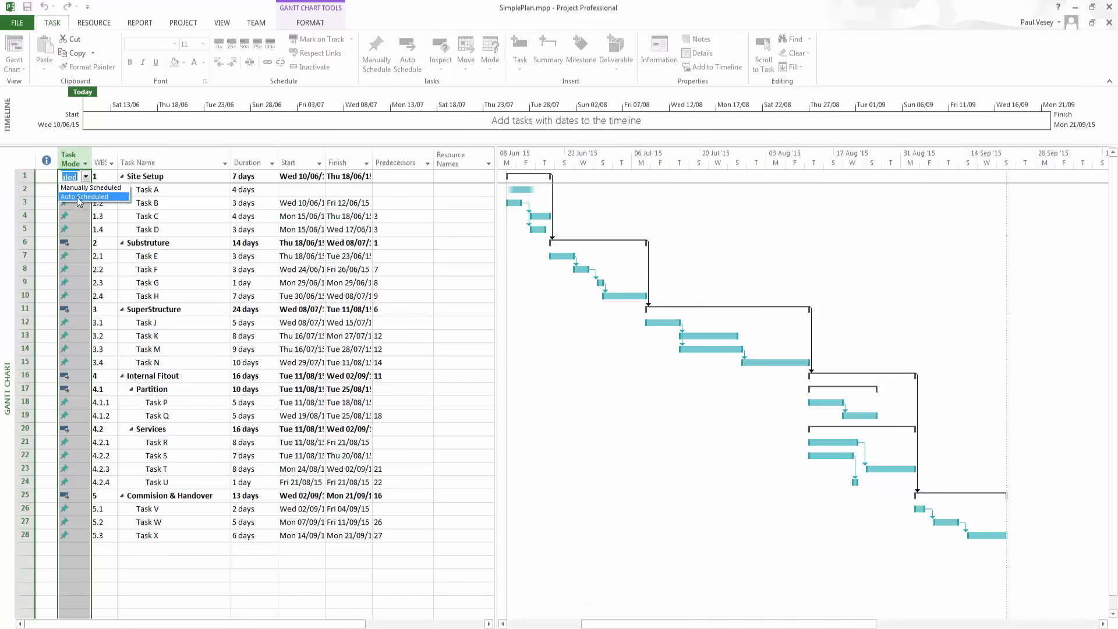
click(80, 198)
click(86, 191)
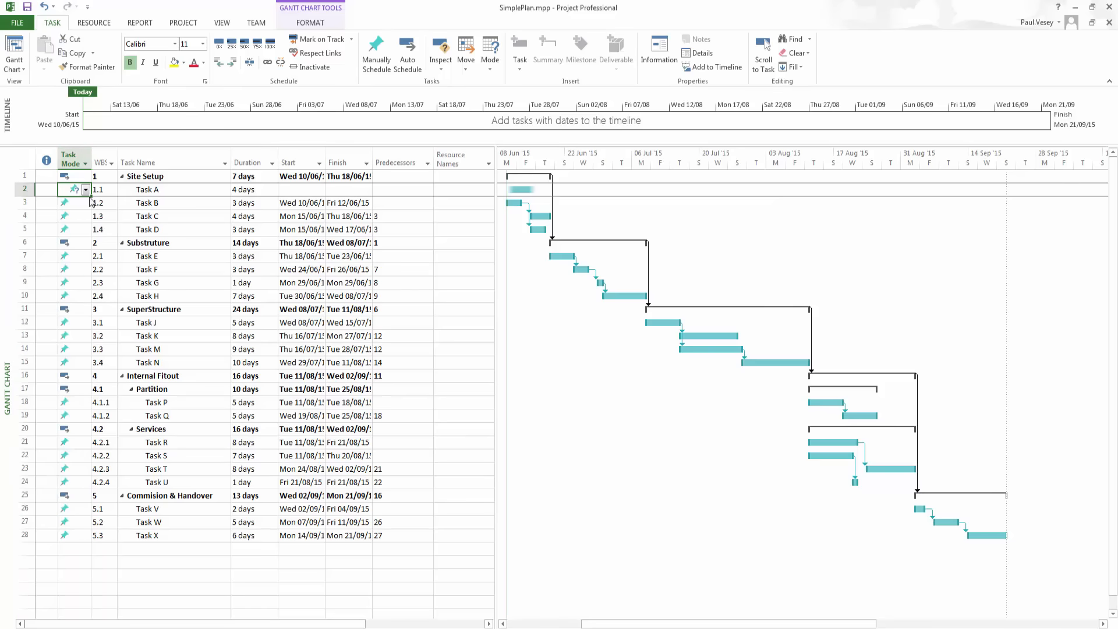
click(86, 190)
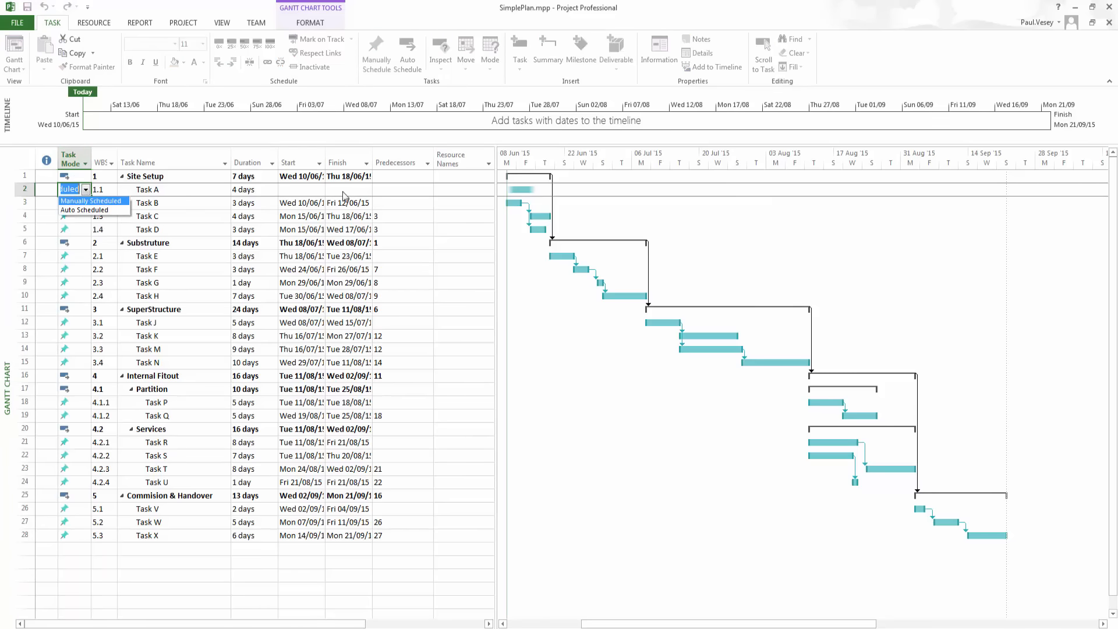
click(117, 210)
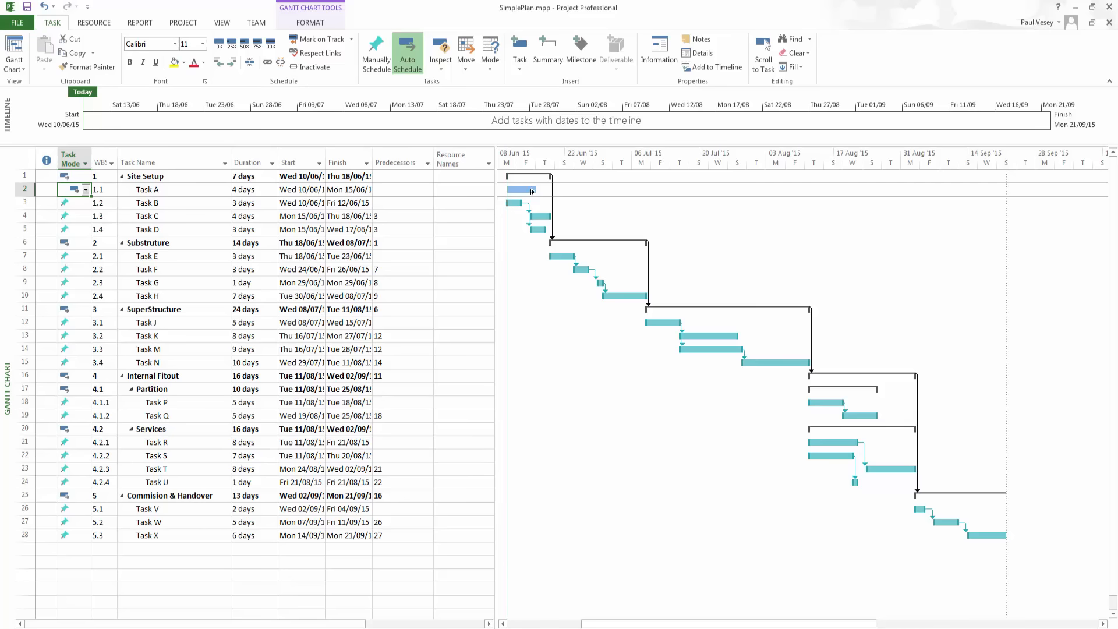
mouse_move(537, 192)
Fill Task A's Auto Scheduled mode down through all remaining tasks to Task X
click(86, 205)
click(88, 192)
drag(87, 191, 75, 536)
key(ctrl+d)
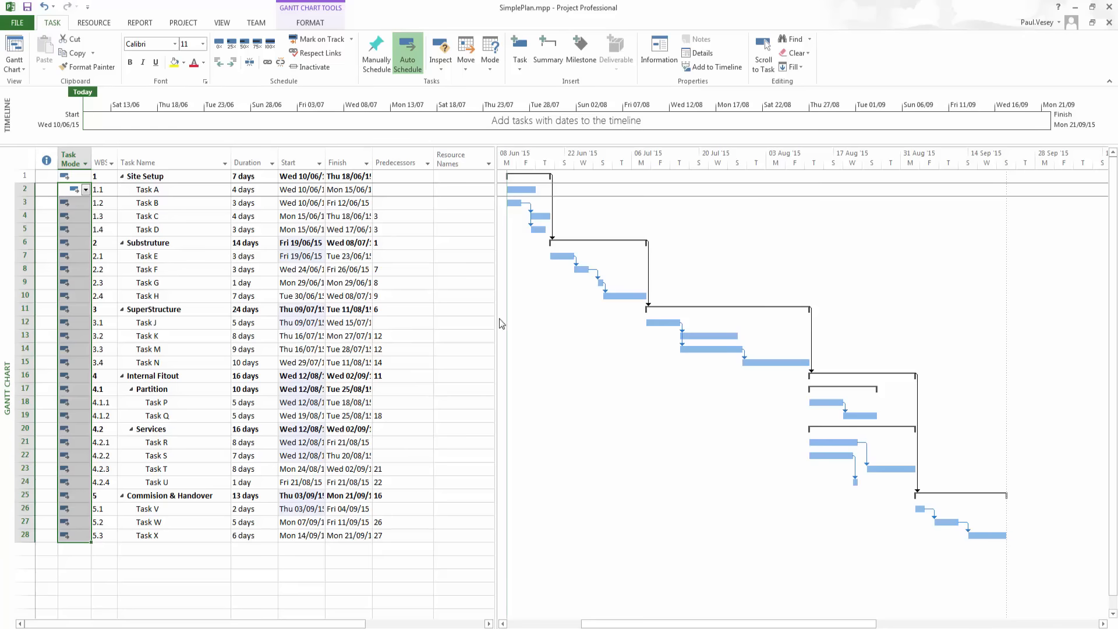
click(42, 177)
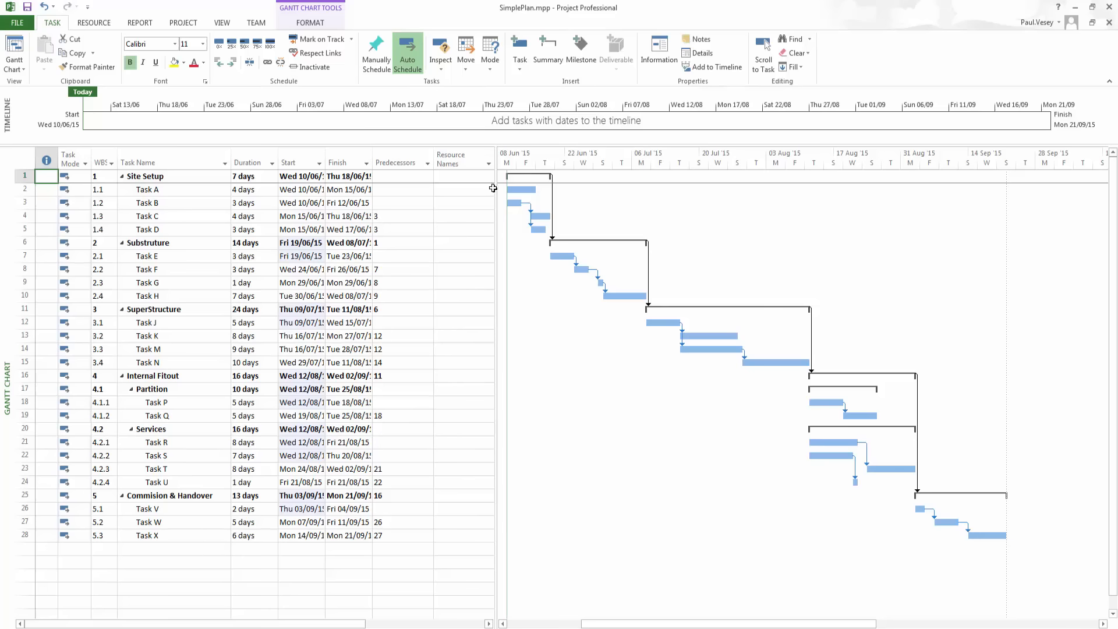
Switch the project from the Gantt Chart to the Resource Sheet view
drag(499, 185, 517, 184)
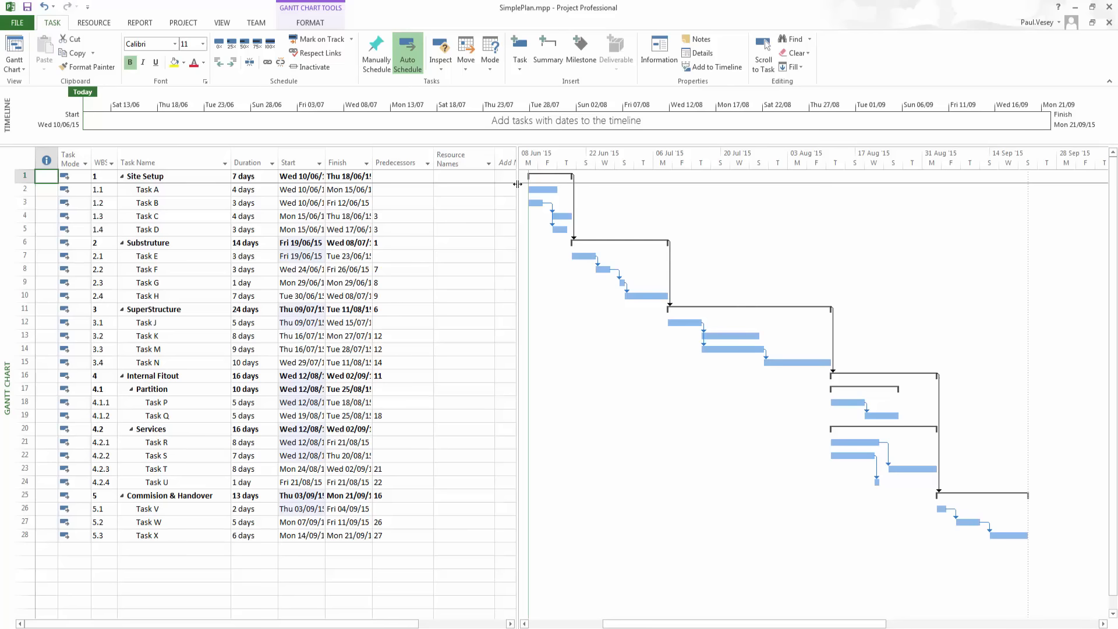
drag(517, 184, 495, 186)
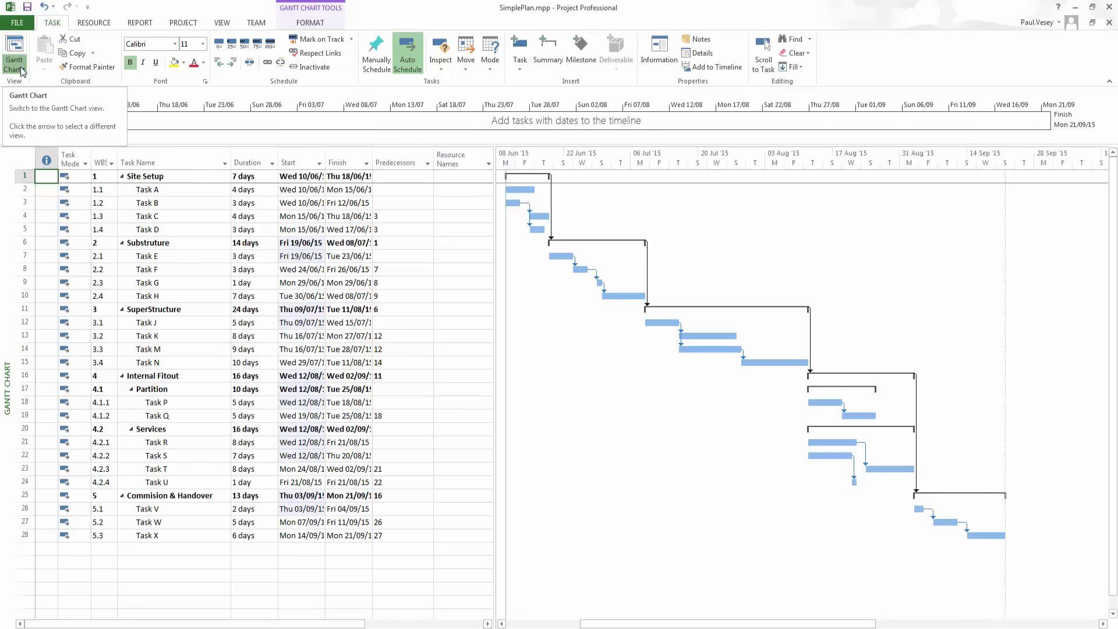
click(21, 69)
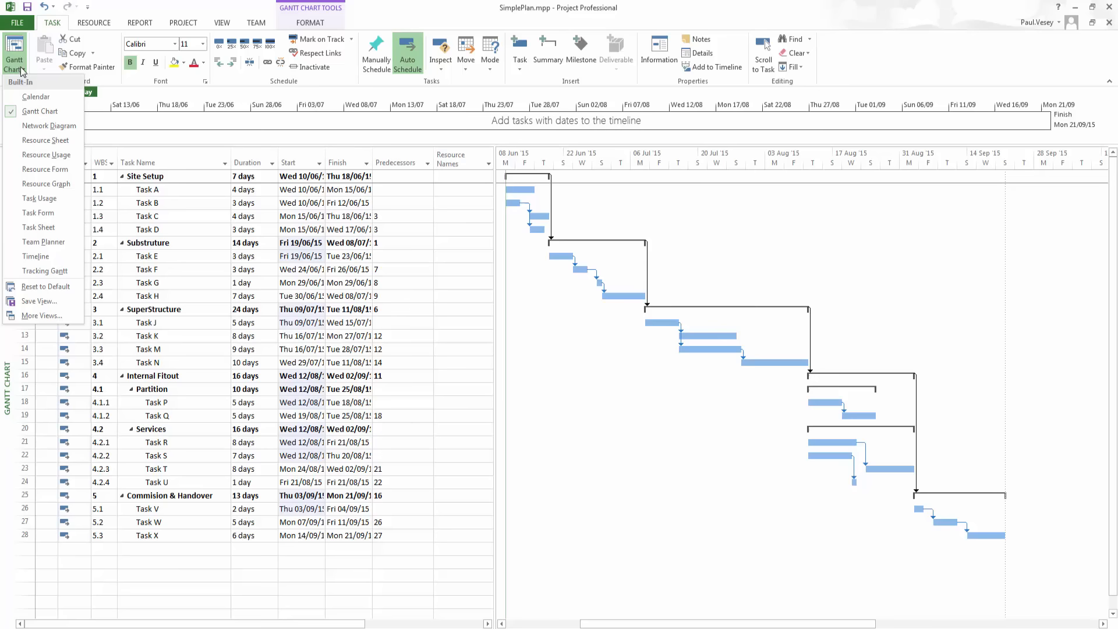
click(41, 140)
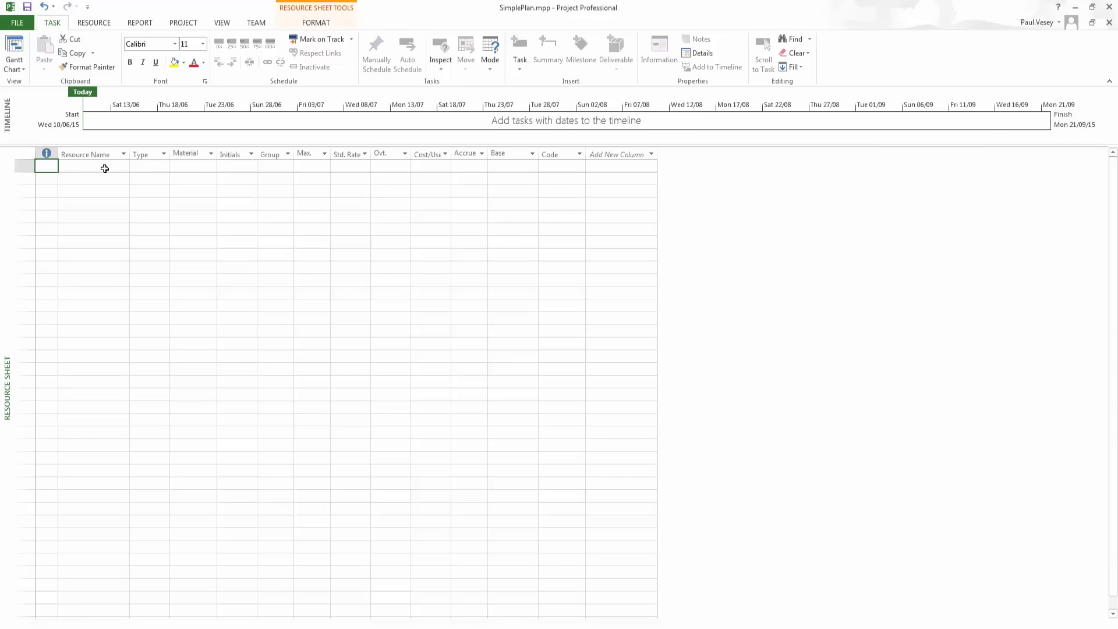
Add Project Manager as the first resource in the resource sheet
click(99, 205)
click(97, 179)
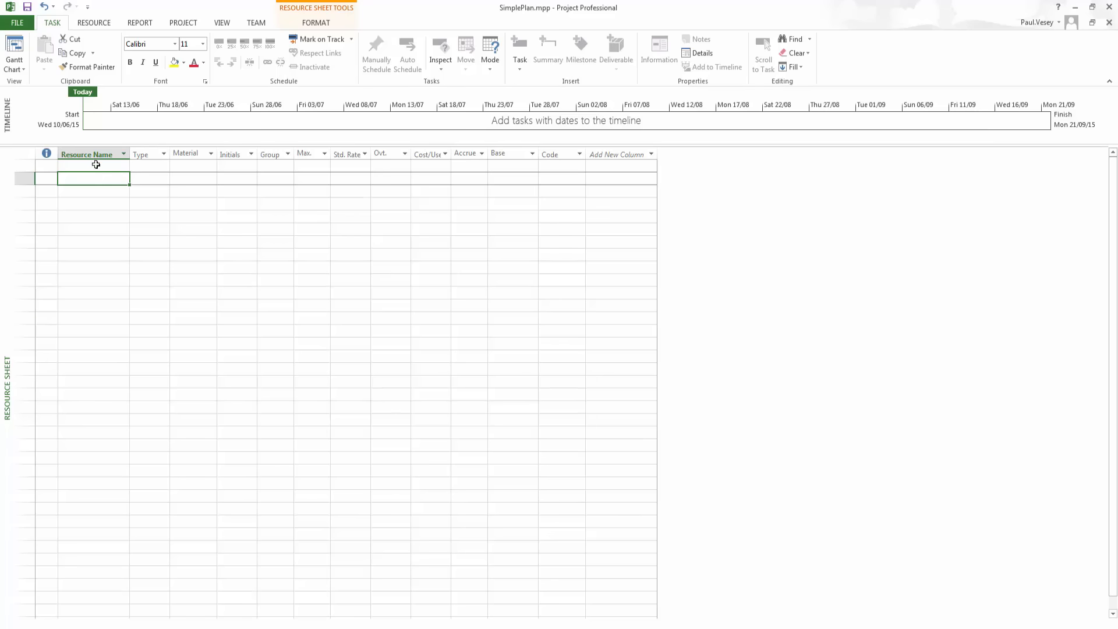
click(96, 165)
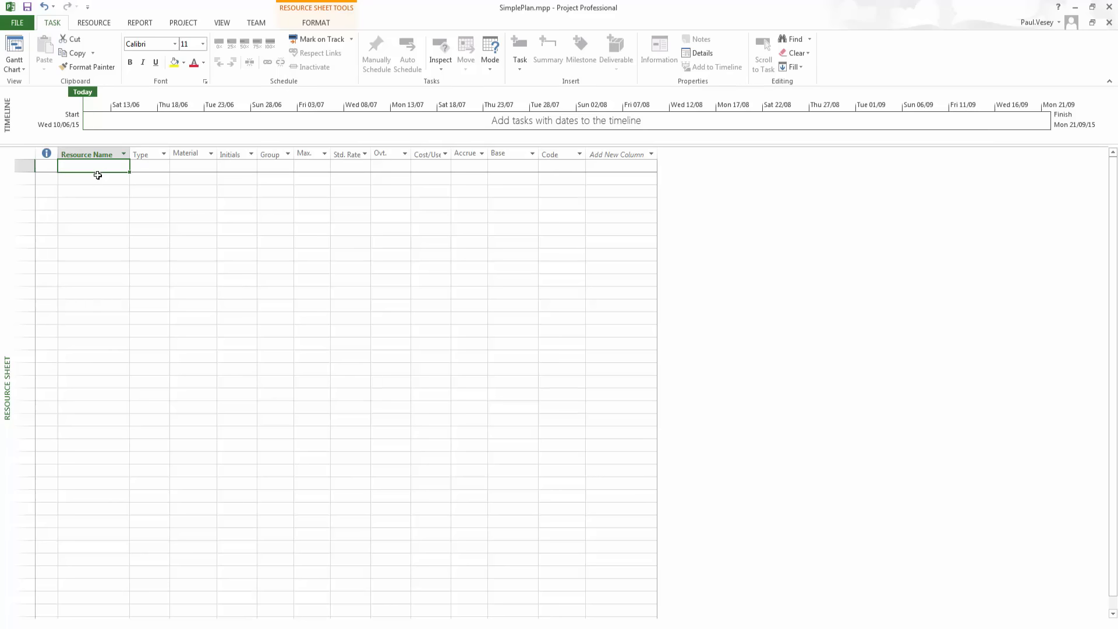
text(Project M)
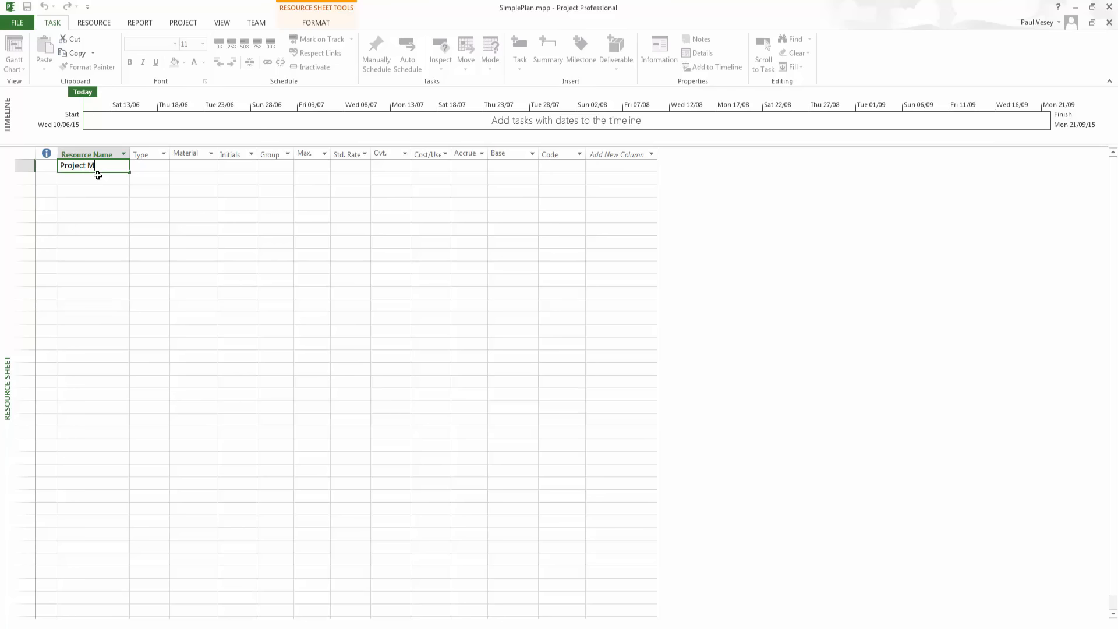
text(anager)
key(Return)
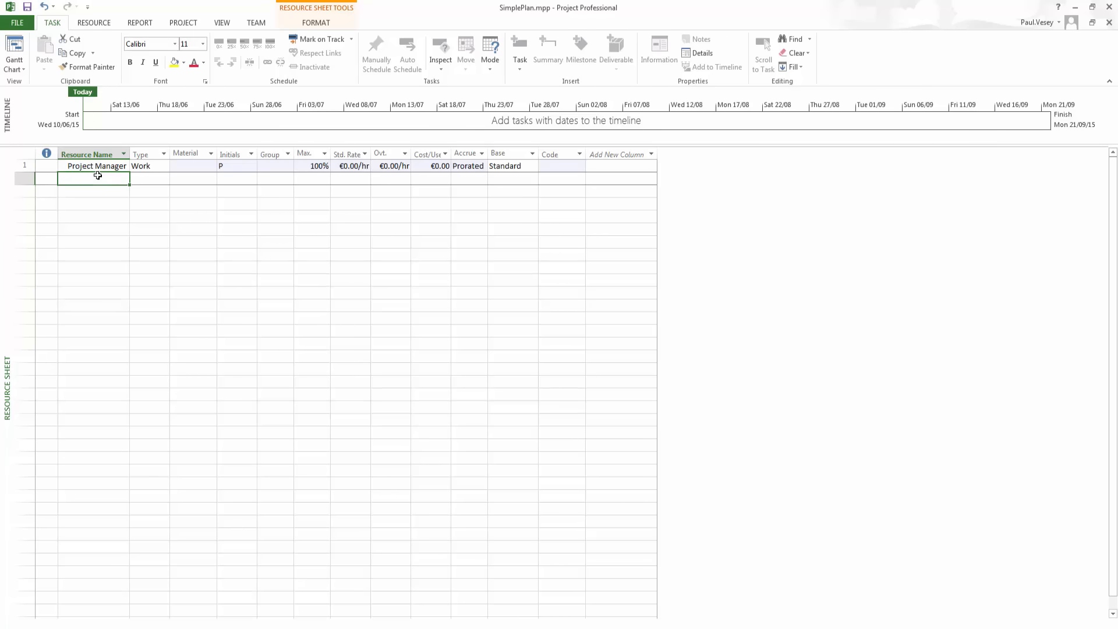
Add the resource Construction Manager and widen the Resource Name column so the name fits on one line
text(Construction)
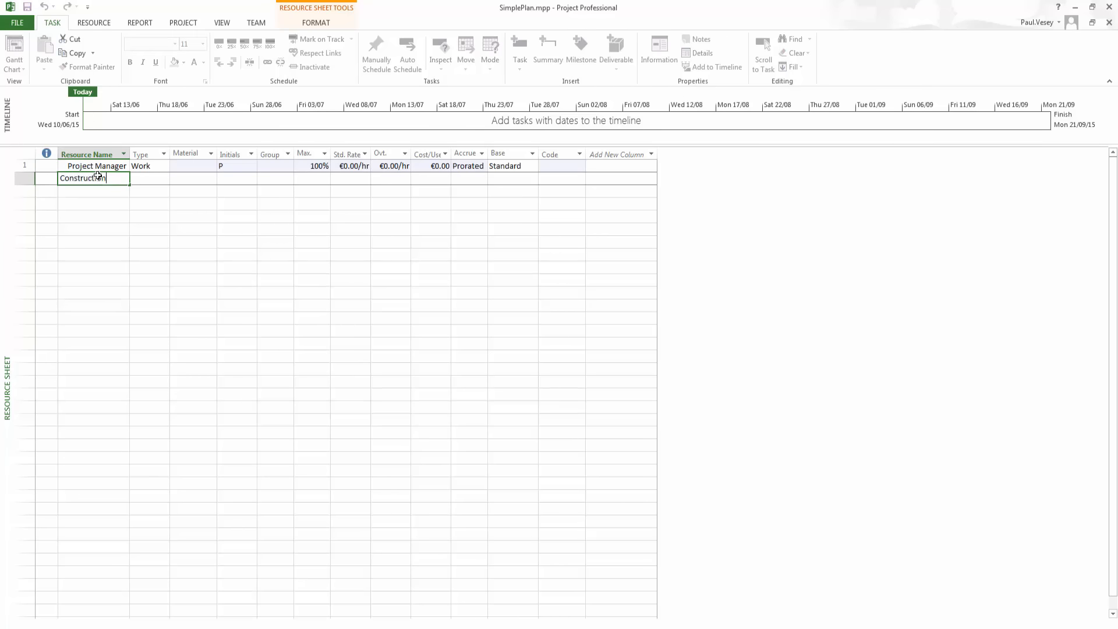
text( Manage)
text(r)
key(Return)
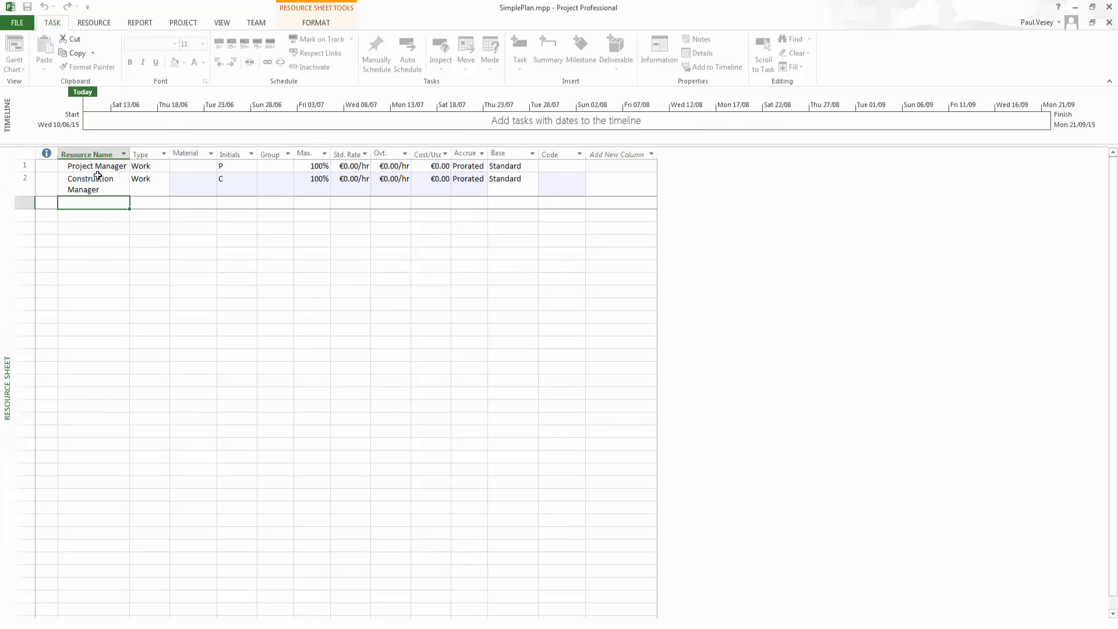
drag(130, 155, 175, 155)
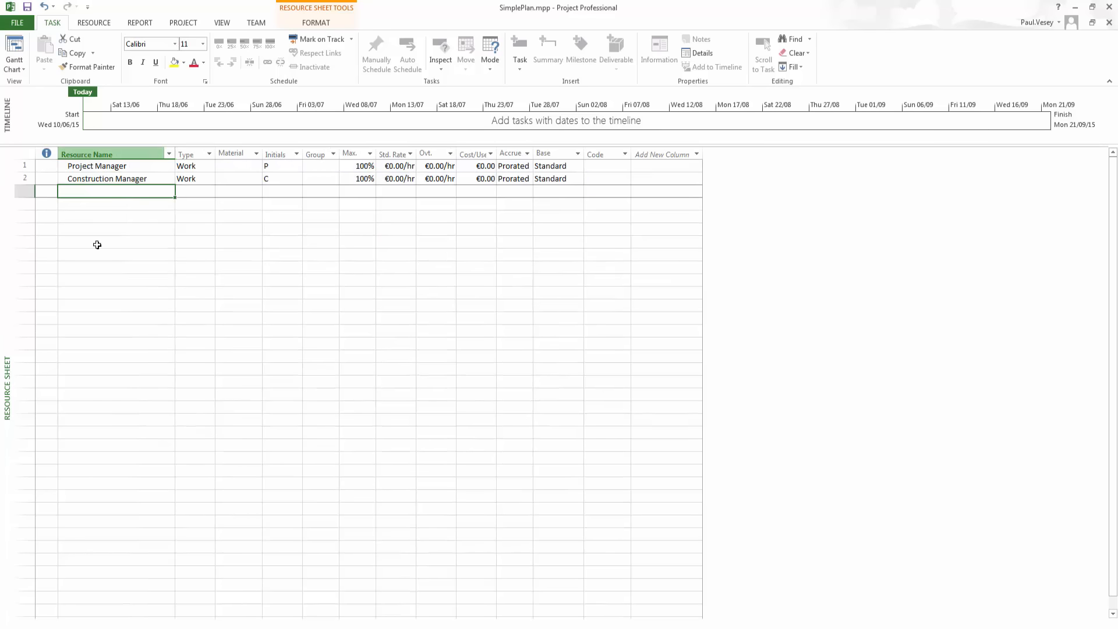
Add the resources Site Manager and Supervisor 1 below Construction Manager
click(84, 198)
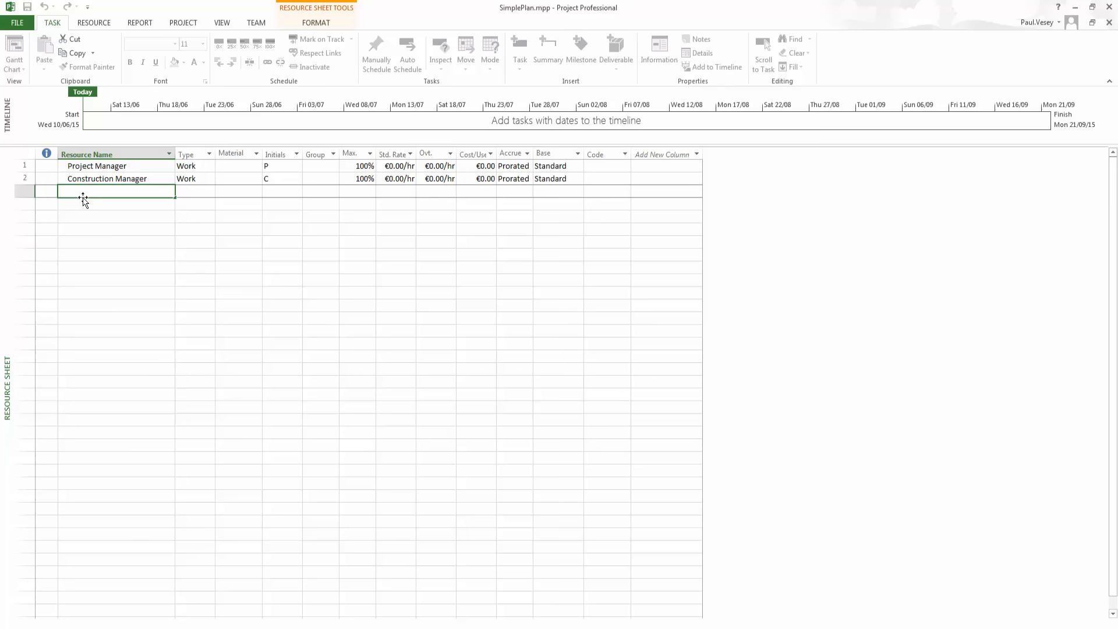
text(Site Manager)
key(Return)
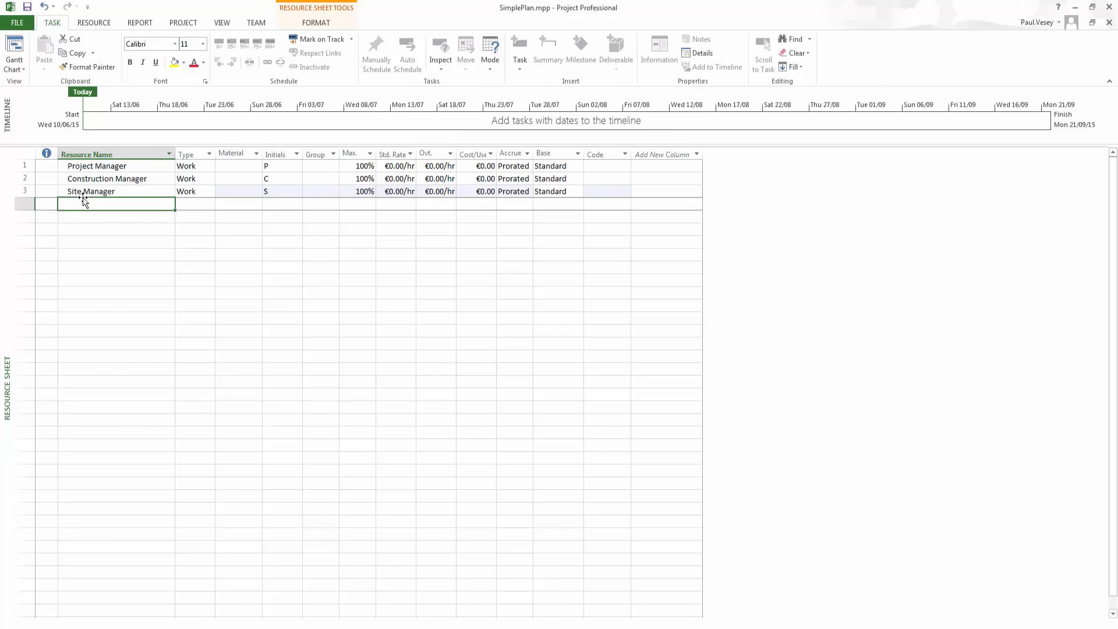
text(Supervisor)
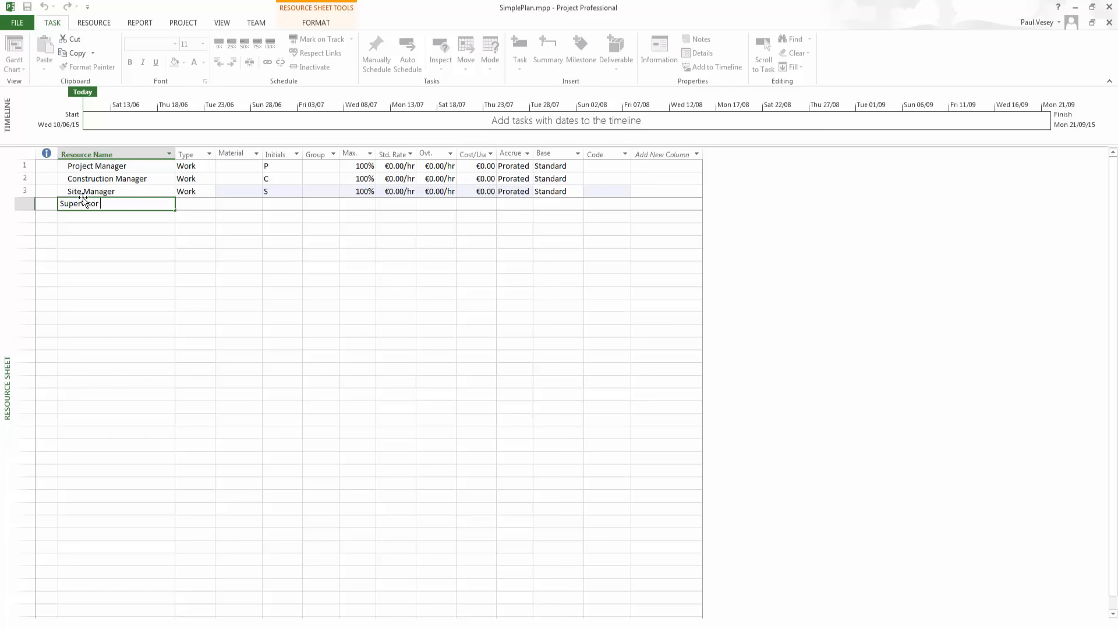
text( 1)
key(Return)
Add a resource named Supervisor 2 in row 5, correcting the auto-completed name in its resource information
text(Super)
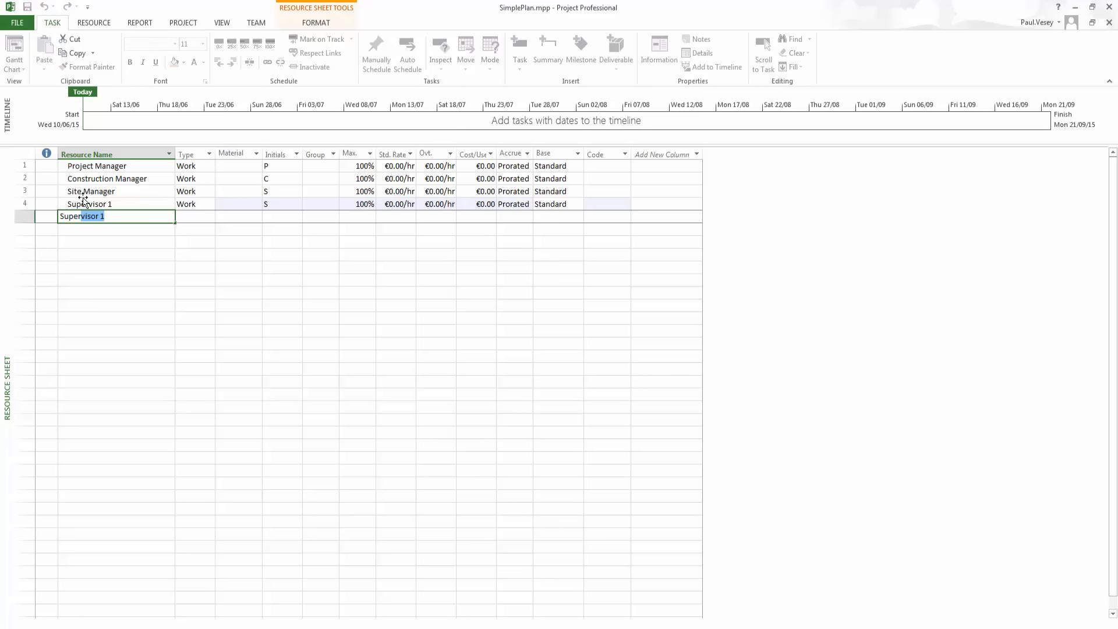
key(Tab)
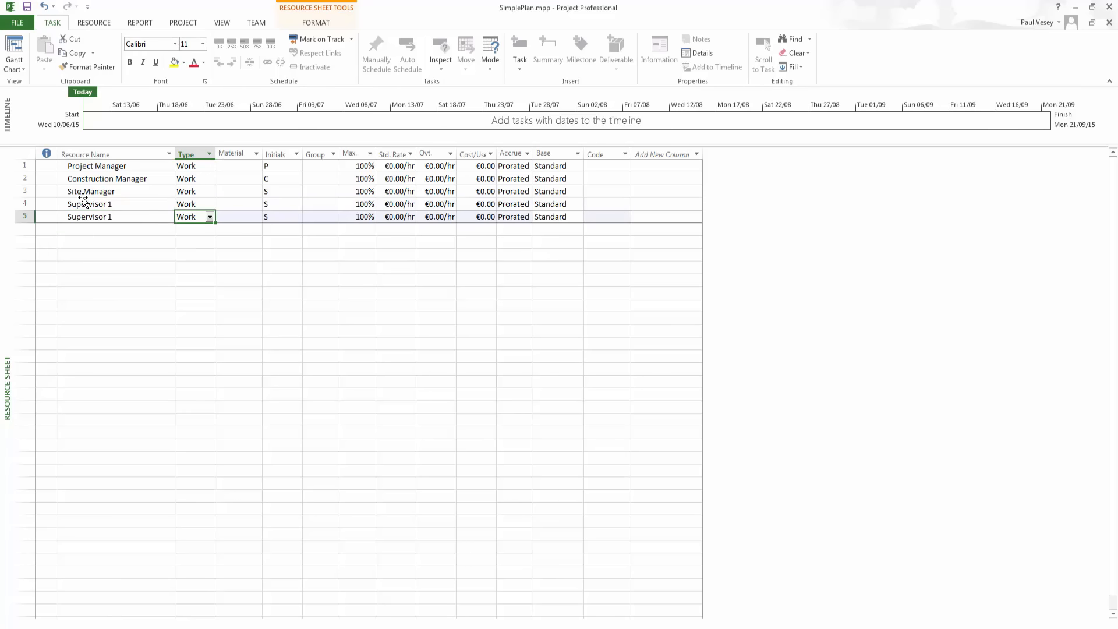
click(87, 217)
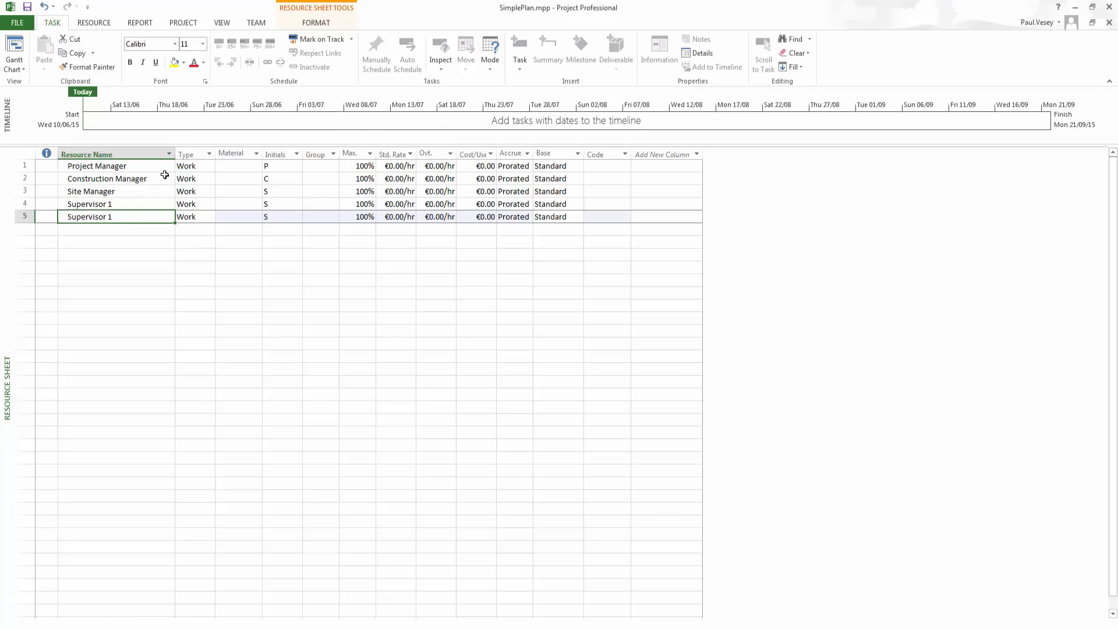
double_click(125, 215)
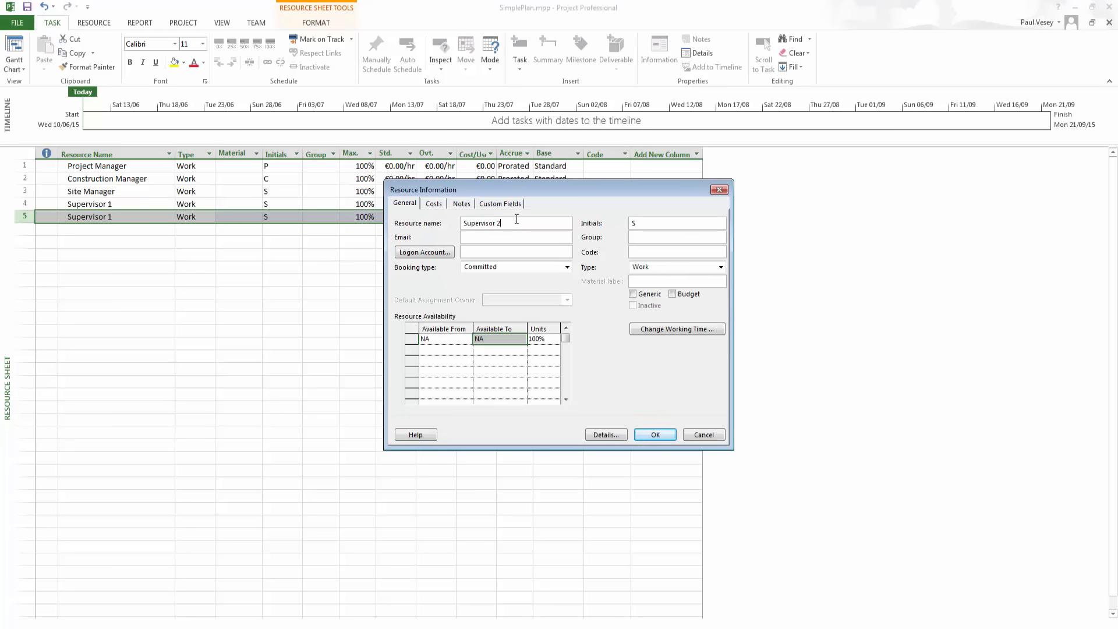
key(Return)
Add the resource Staff A below Supervisor 2
click(111, 229)
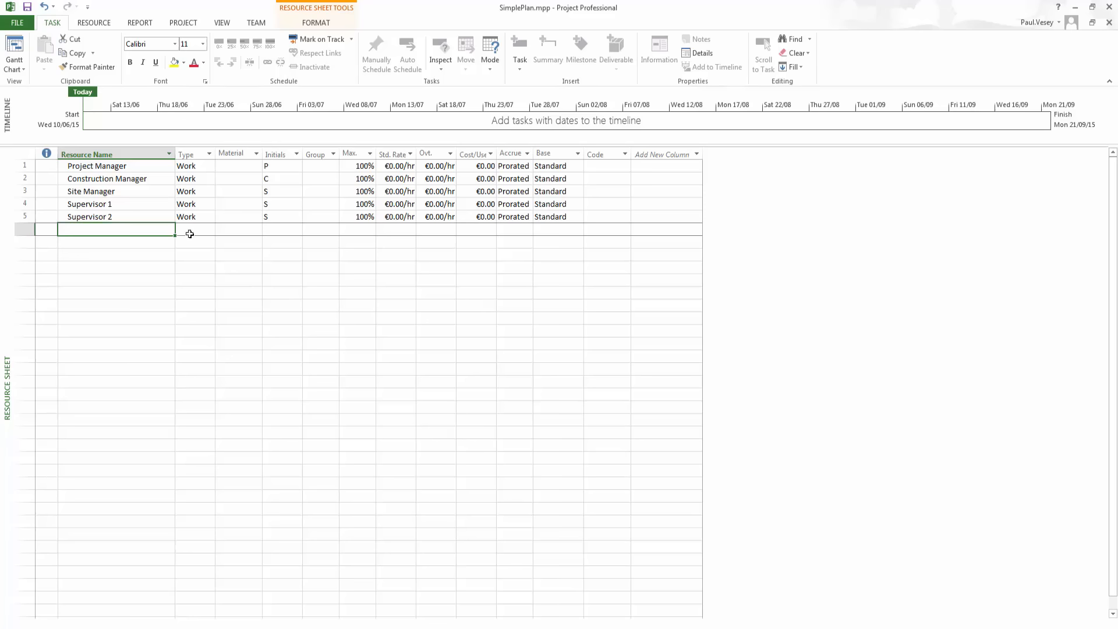
text(Staff )
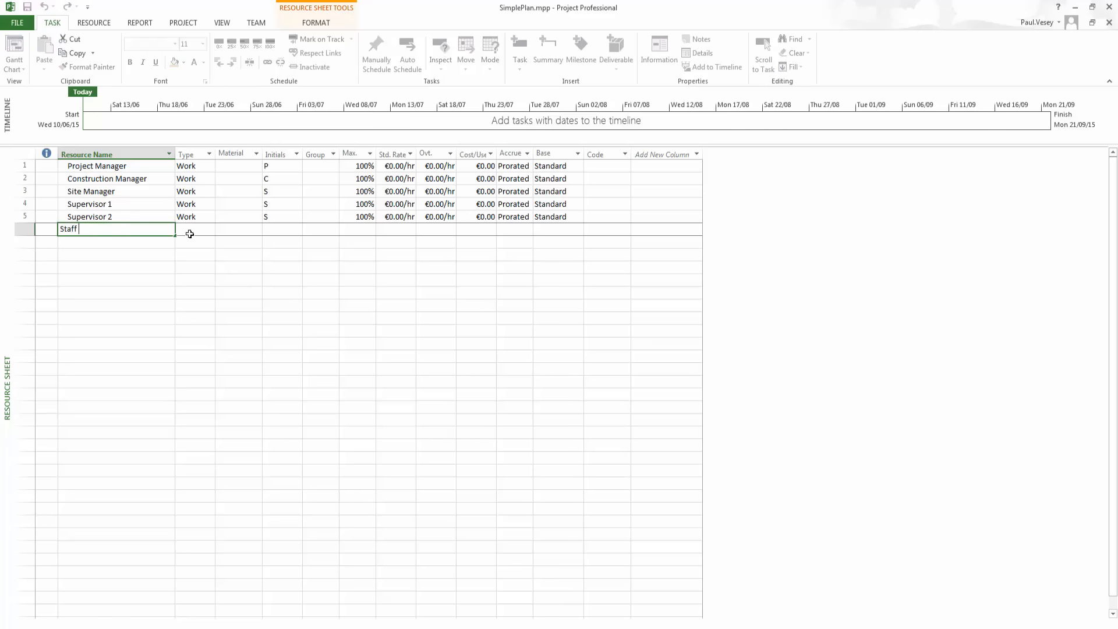
text(A)
key(Return)
Add a resource named Staff B in row 7, correcting the auto-completed name in its resource information
text(Sta)
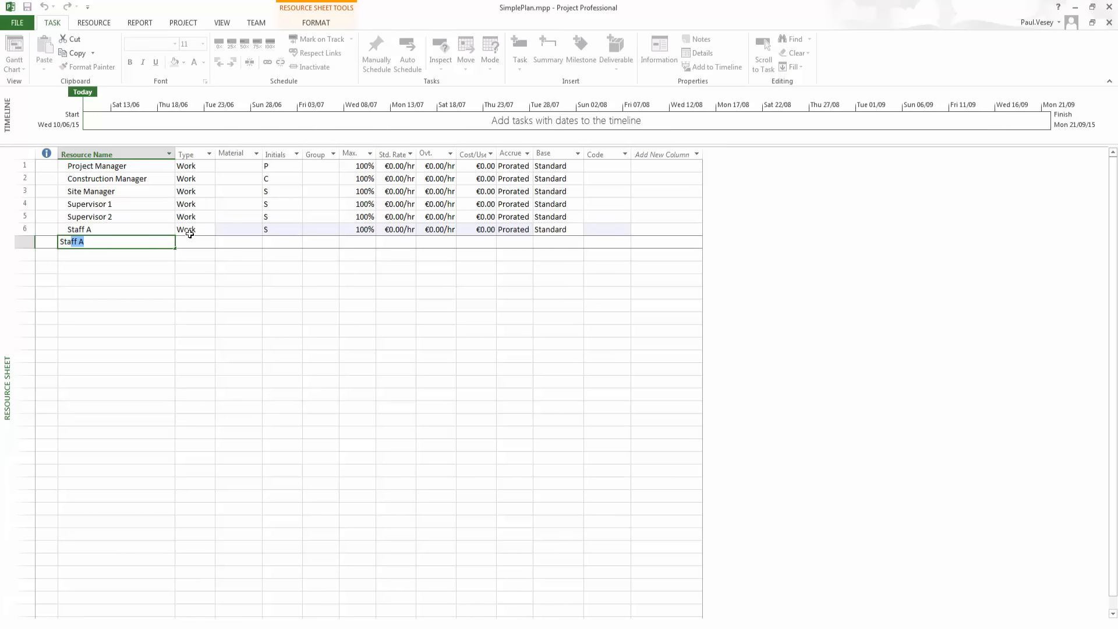
key(Right)
key(Left)
double_click(128, 242)
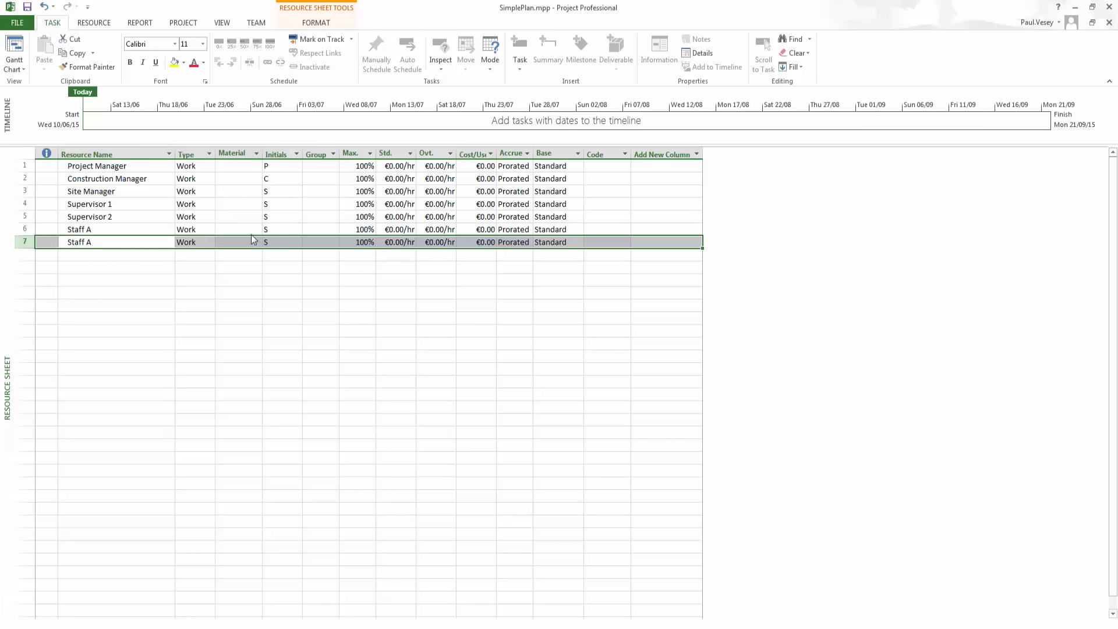
click(527, 222)
key(BackSpace)
text(B)
key(Return)
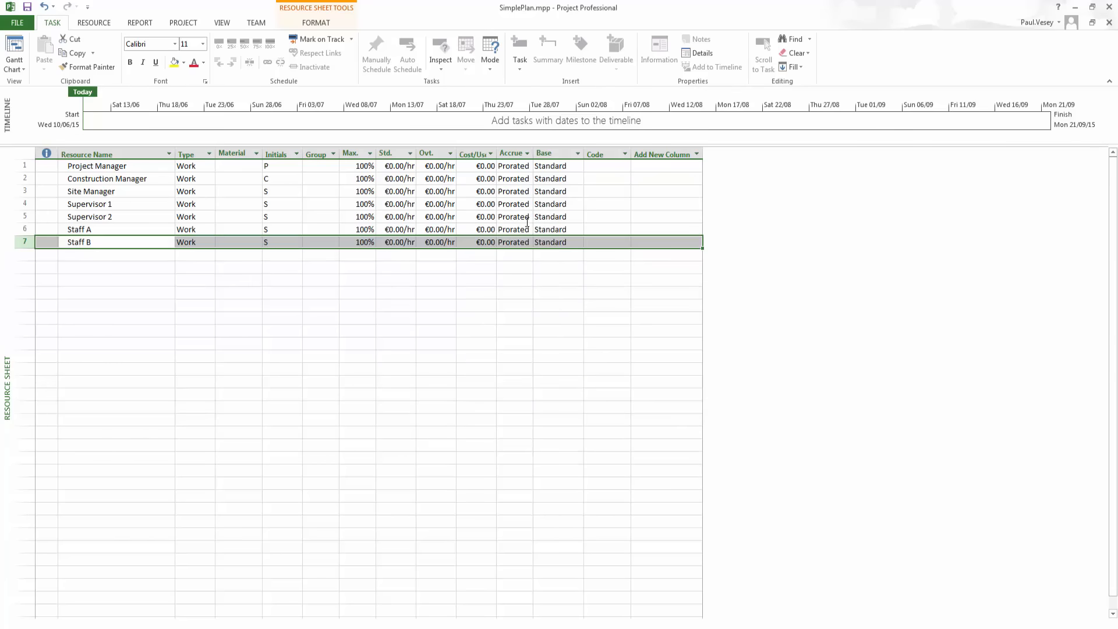
Fill Staff B down into the four rows below it and rename the copy in row 8 as Staff C
click(121, 241)
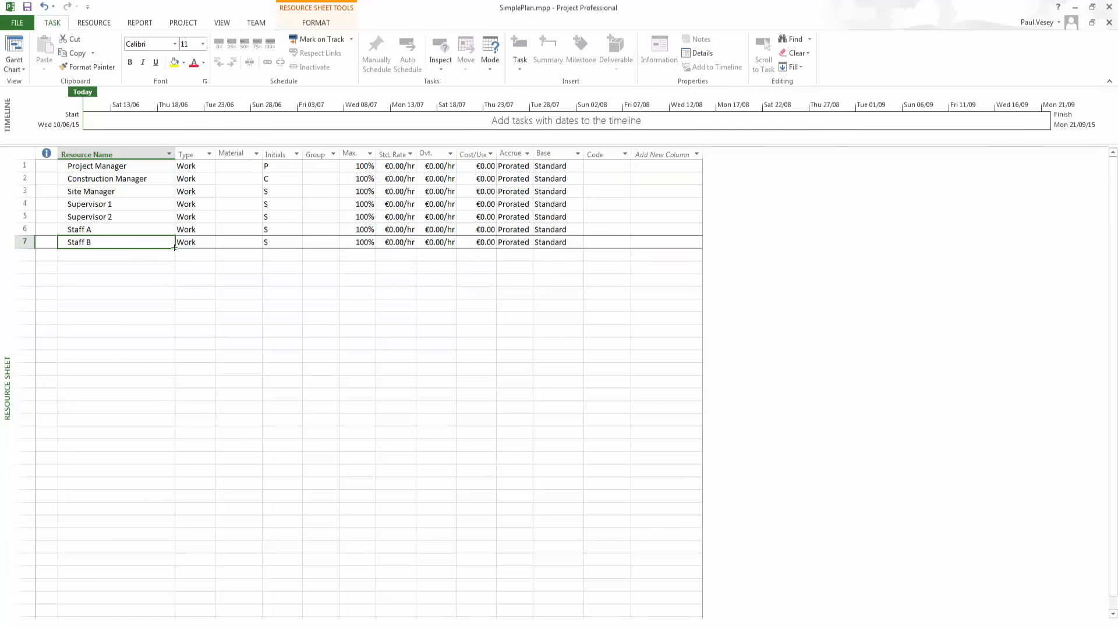
drag(174, 249, 125, 257)
double_click(124, 257)
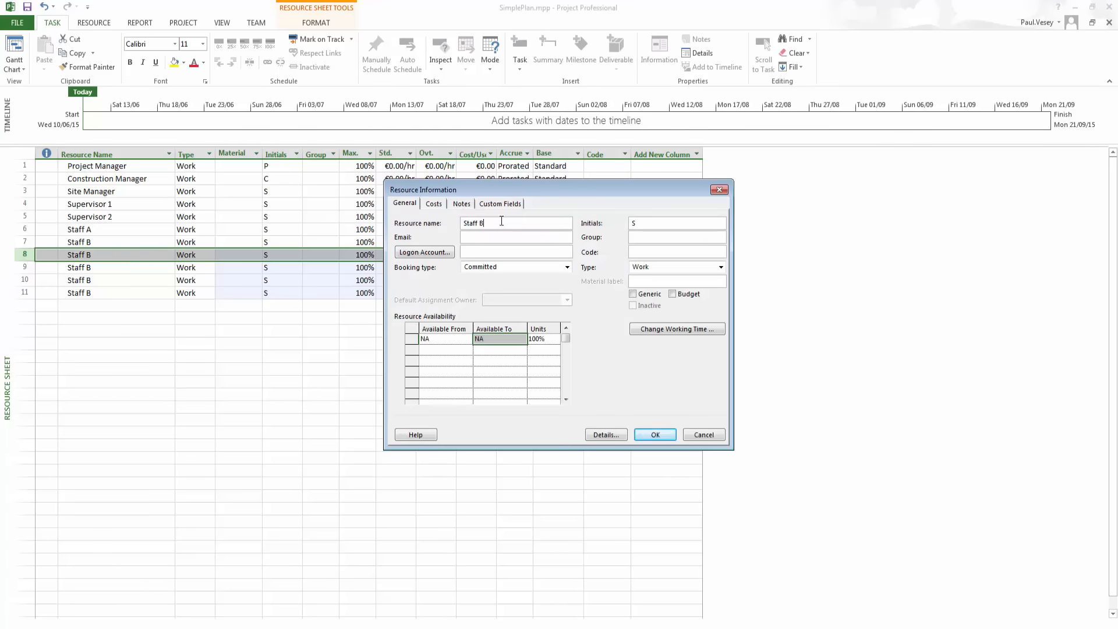
text(c)
key(Return)
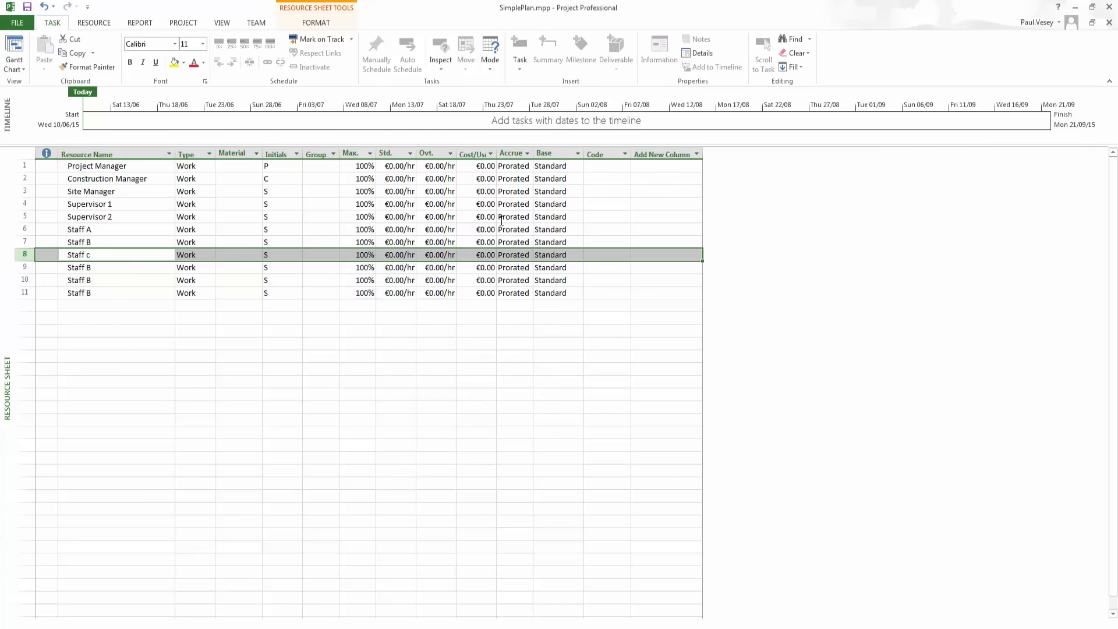
double_click(100, 254)
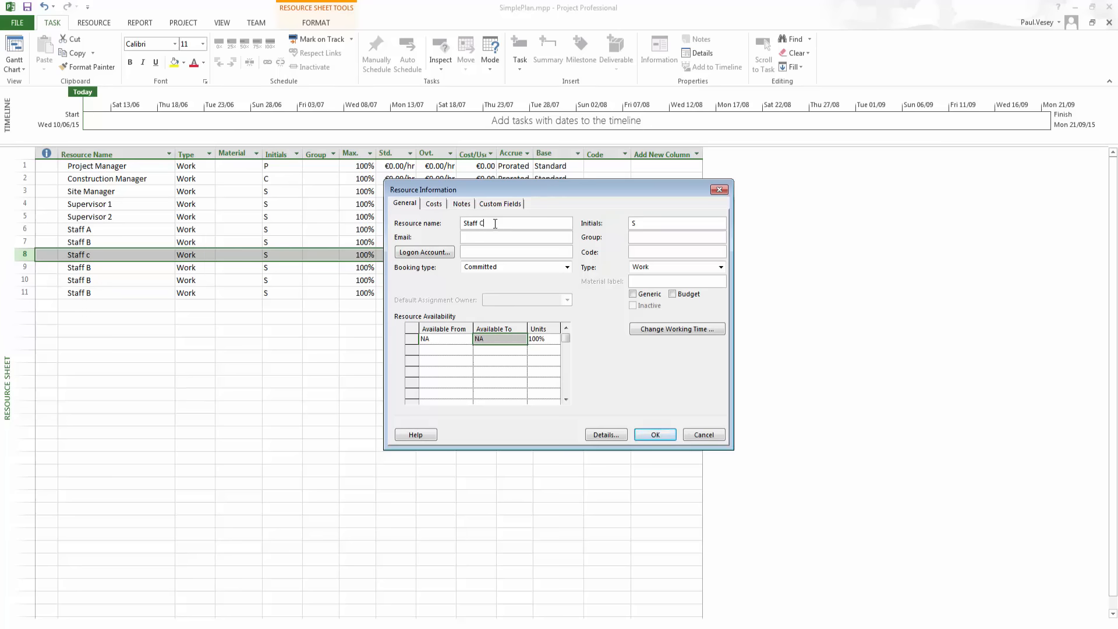
key(Return)
right_click(474, 249)
key(Escape)
Rename the duplicate Staff B resource in row 9 as Staff D
click(110, 267)
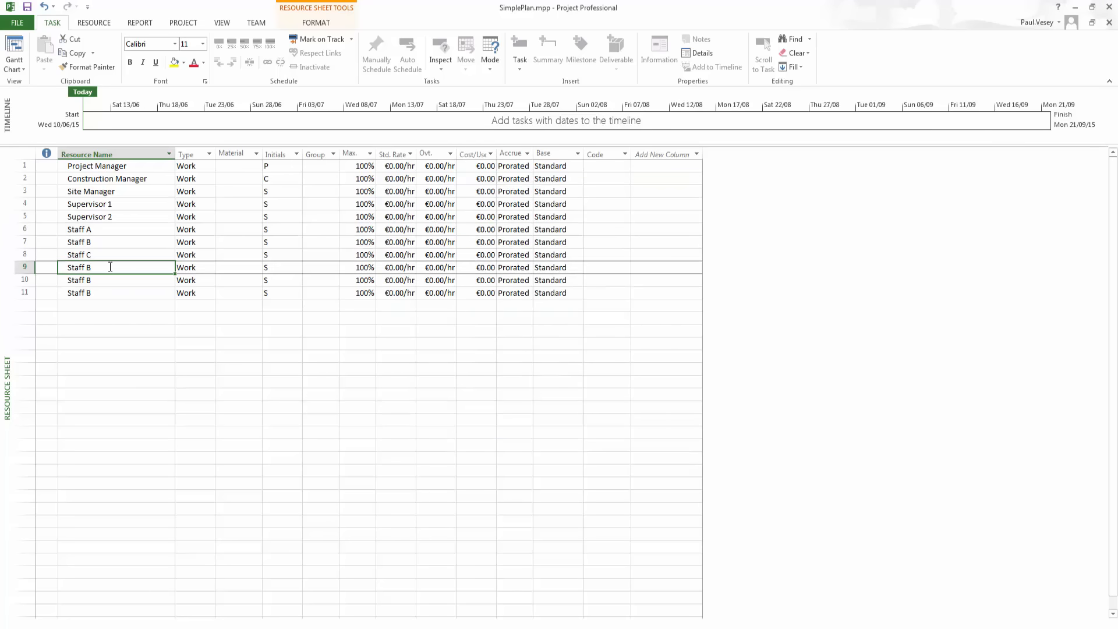
double_click(110, 266)
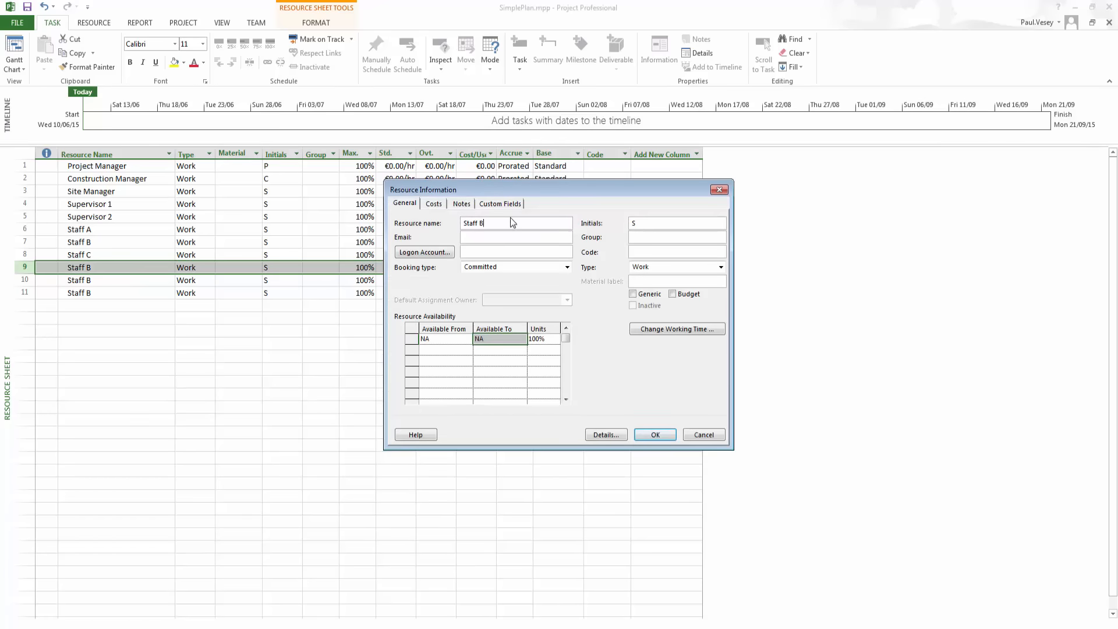
text(D)
key(Return)
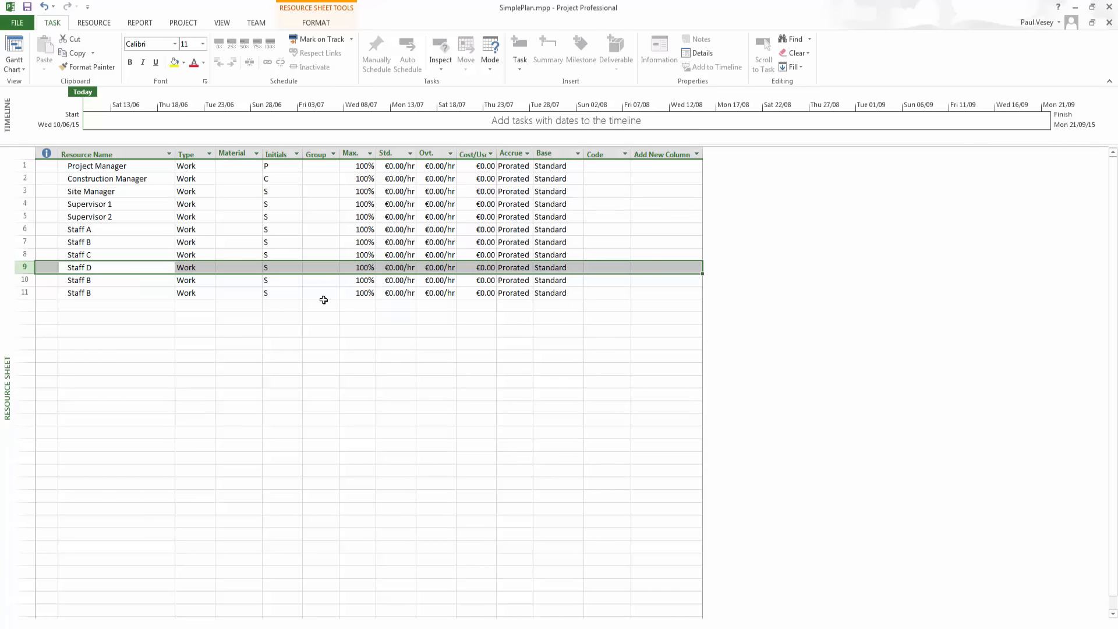
Rename the duplicate Staff B resources in rows 10 and 11 as Staff E and Staff F
double_click(107, 281)
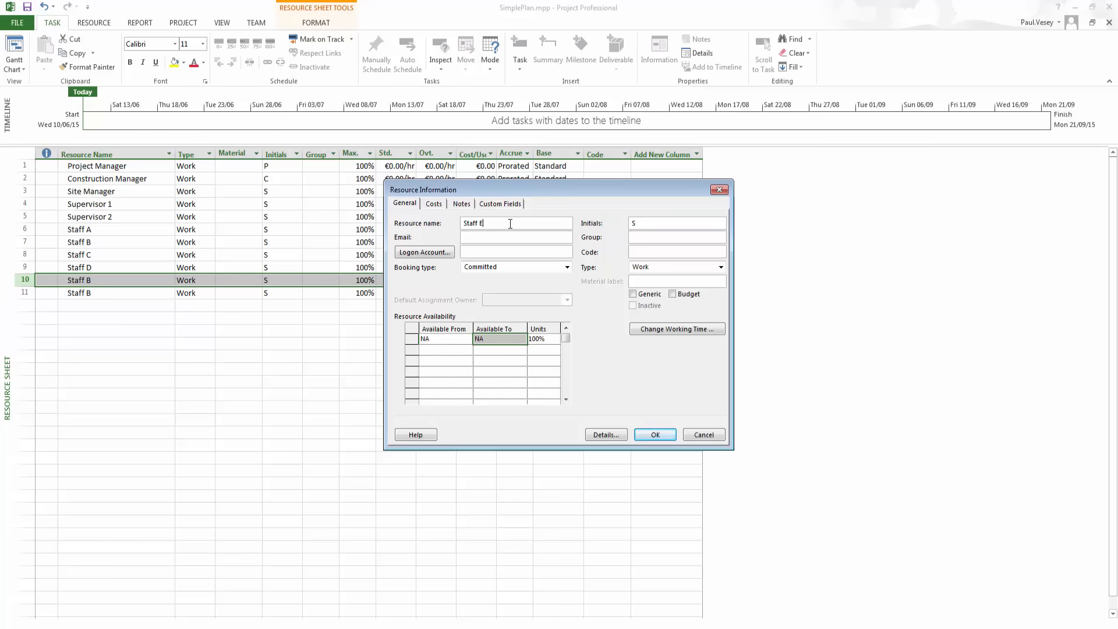
text(E)
key(Return)
double_click(142, 291)
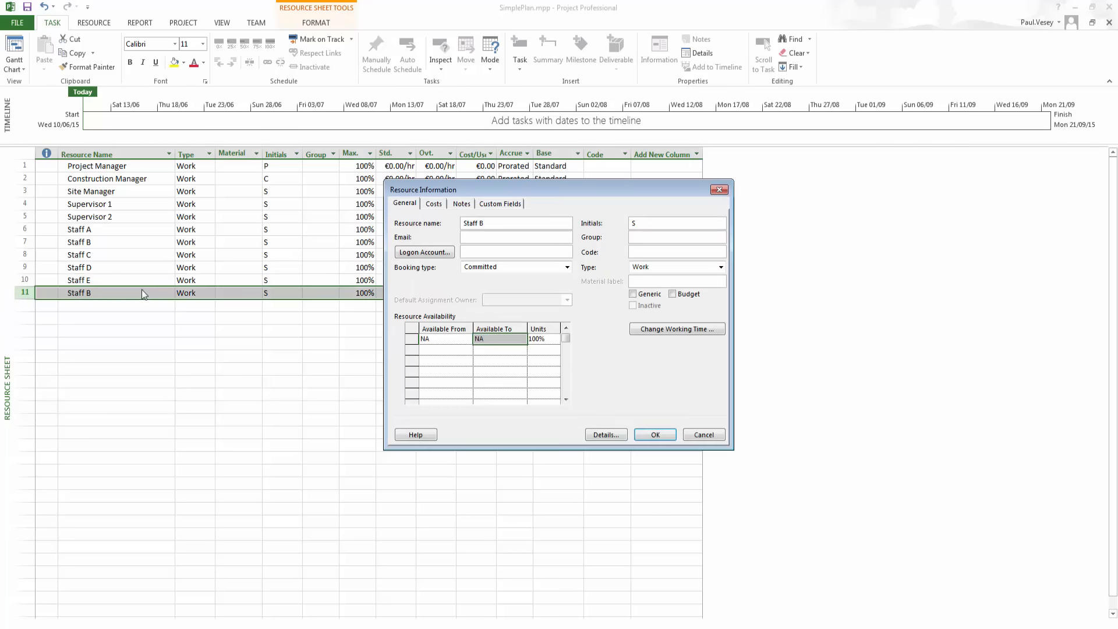
click(536, 221)
text(F)
key(Return)
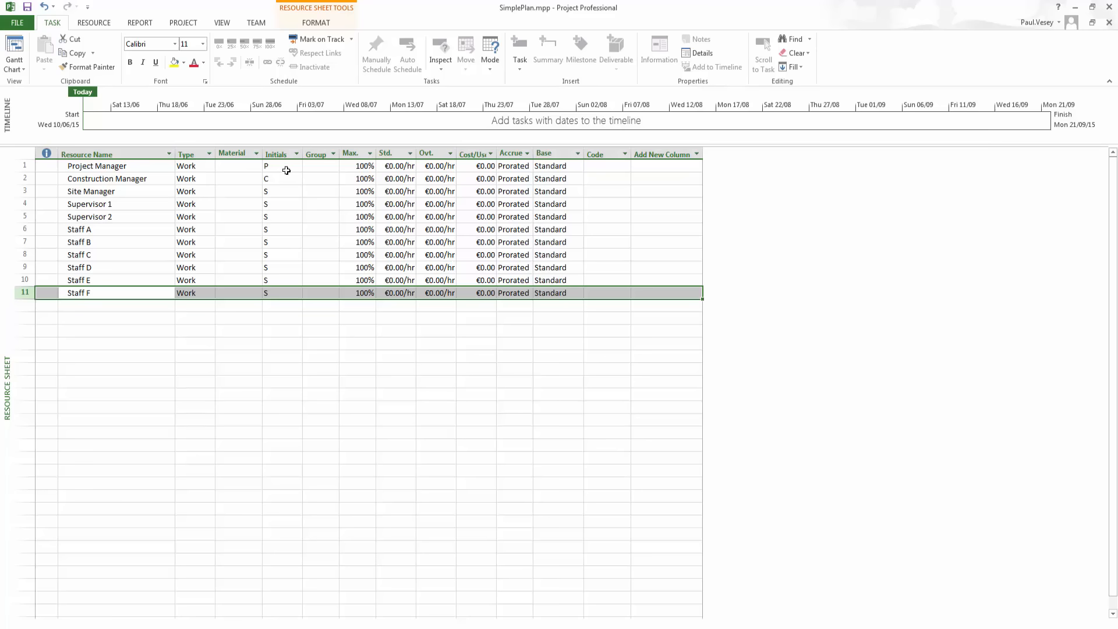
Examine the resource type options available for the Project Manager
click(198, 168)
click(210, 167)
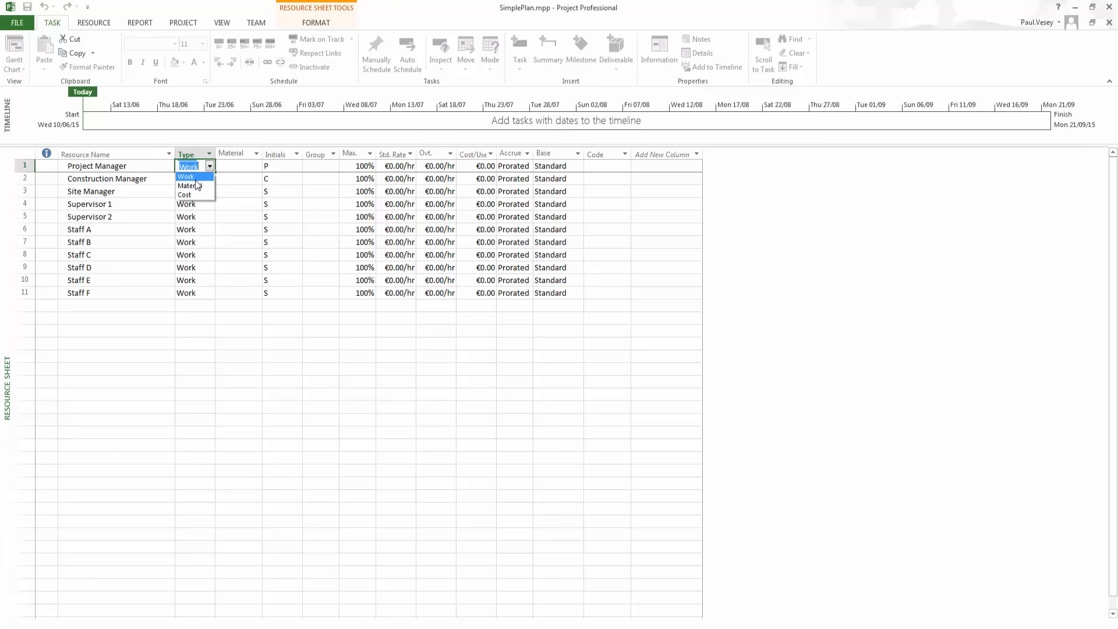
click(209, 169)
click(390, 165)
click(390, 165)
key(Down)
key(Down)
key(Down)
key(Down)
key(Down)
key(Down)
key(Down)
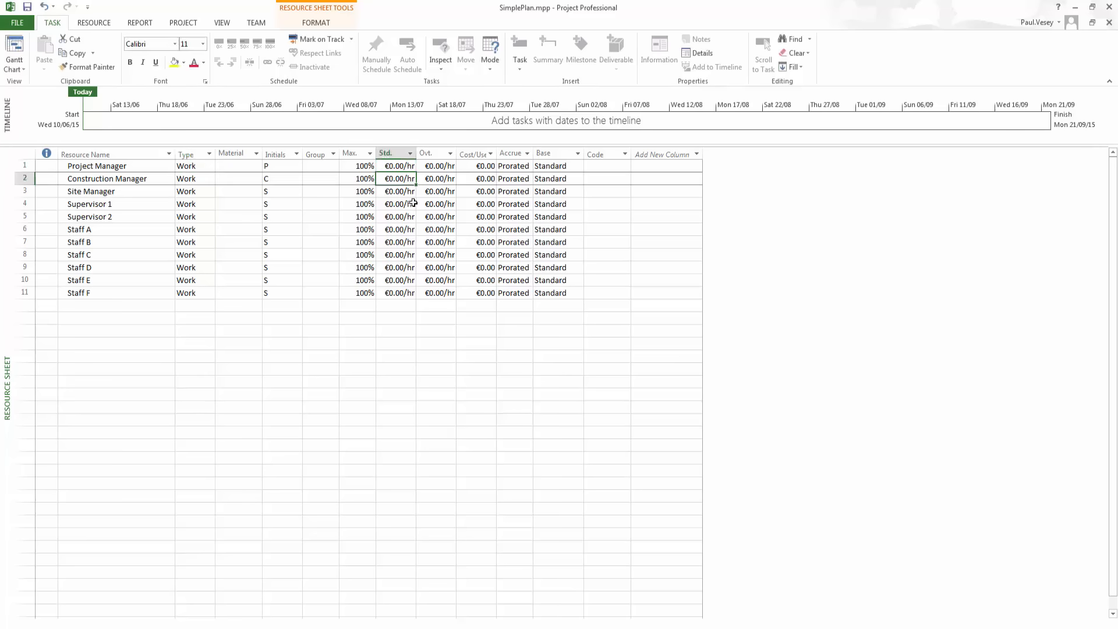
key(Up)
key(Up)
key(Up)
key(Up)
key(Right)
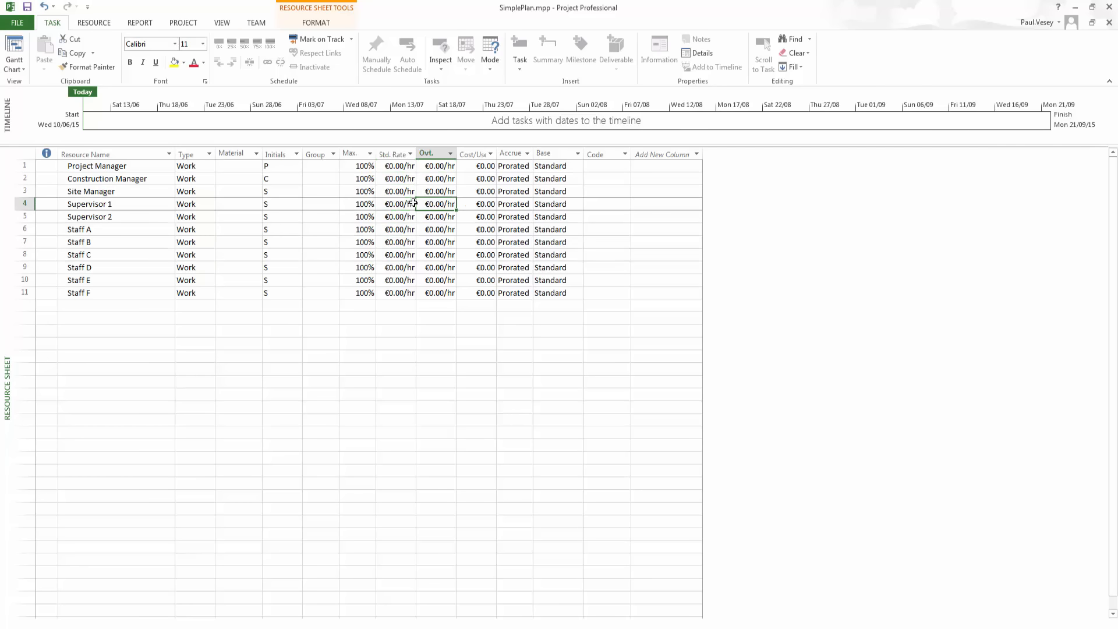
key(Left)
key(Right)
key(Right)
key(Left)
key(Left)
Set the standard hourly rates to 120 for the Project Manager and 100 for both the Construction Manager and Site Manager
key(Up)
key(Up)
key(Up)
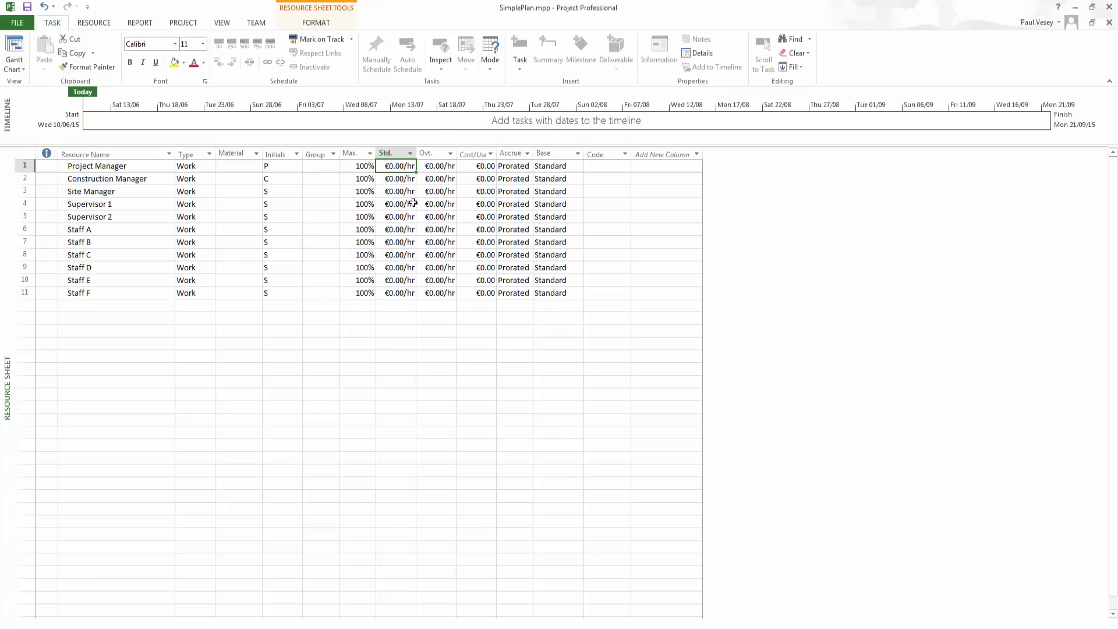
text(120)
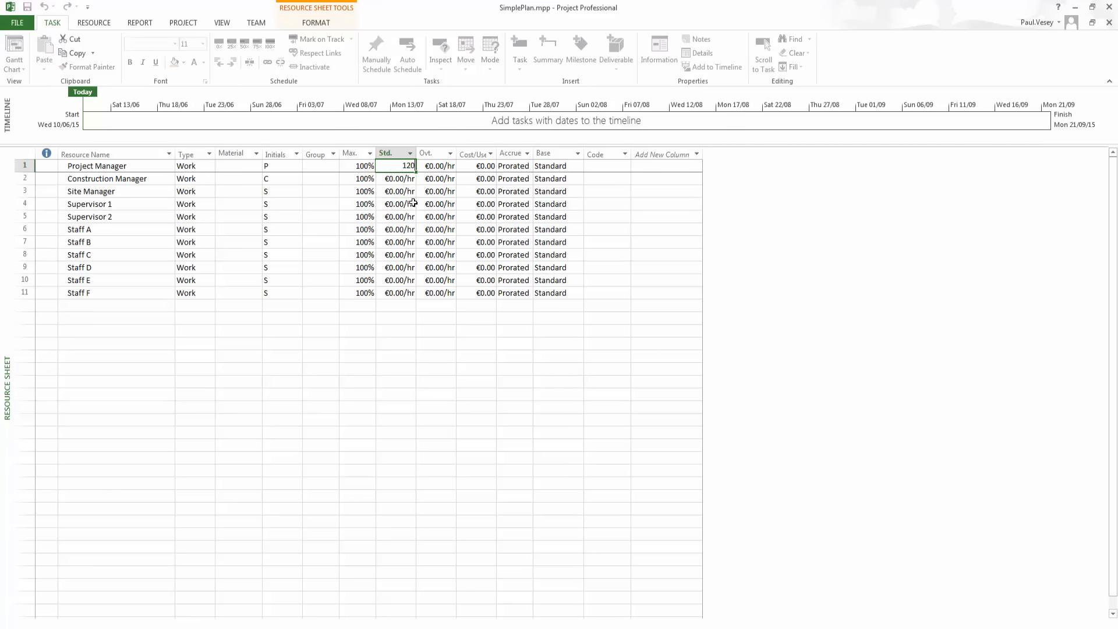
key(Return)
text(100)
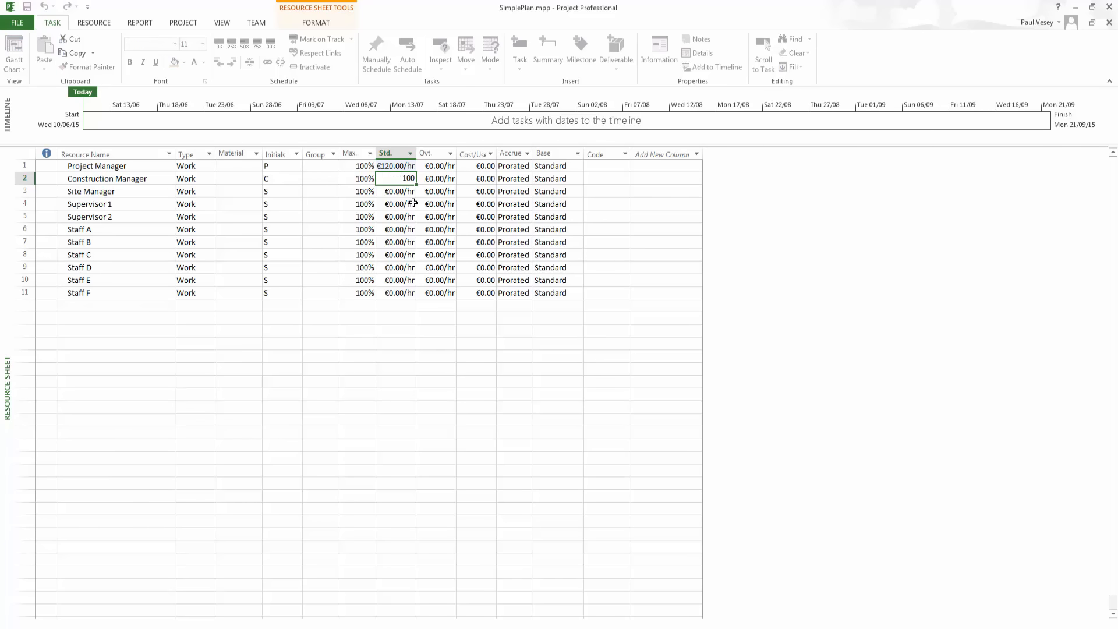
key(Return)
text(100)
key(Return)
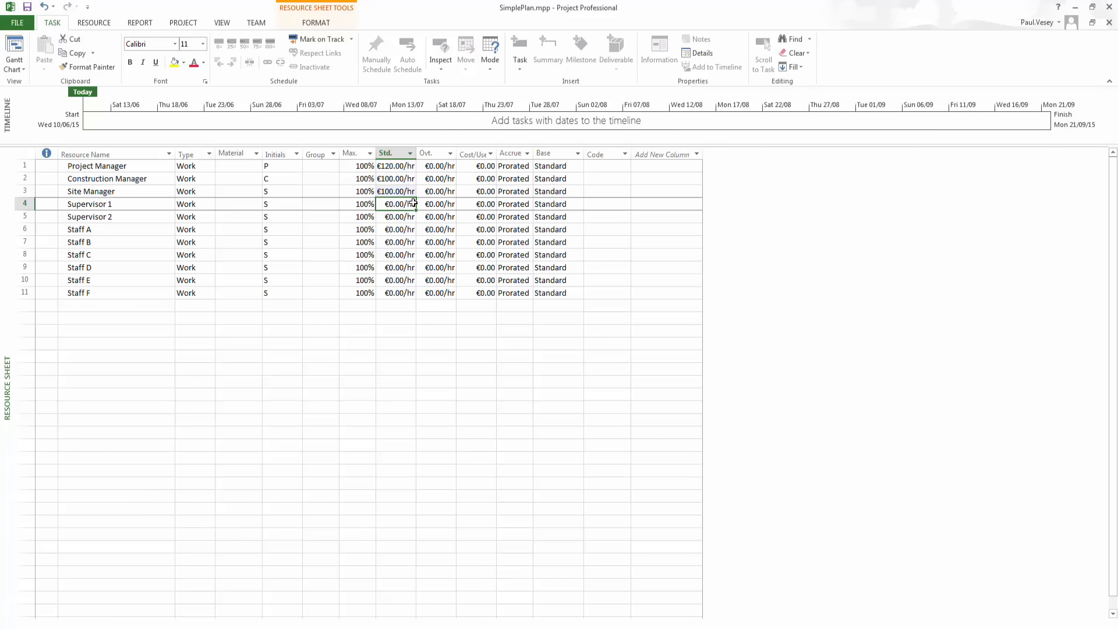
Set the standard hourly rate of Supervisor 1 and Supervisor 2 to 60
text(60)
key(Return)
text(60)
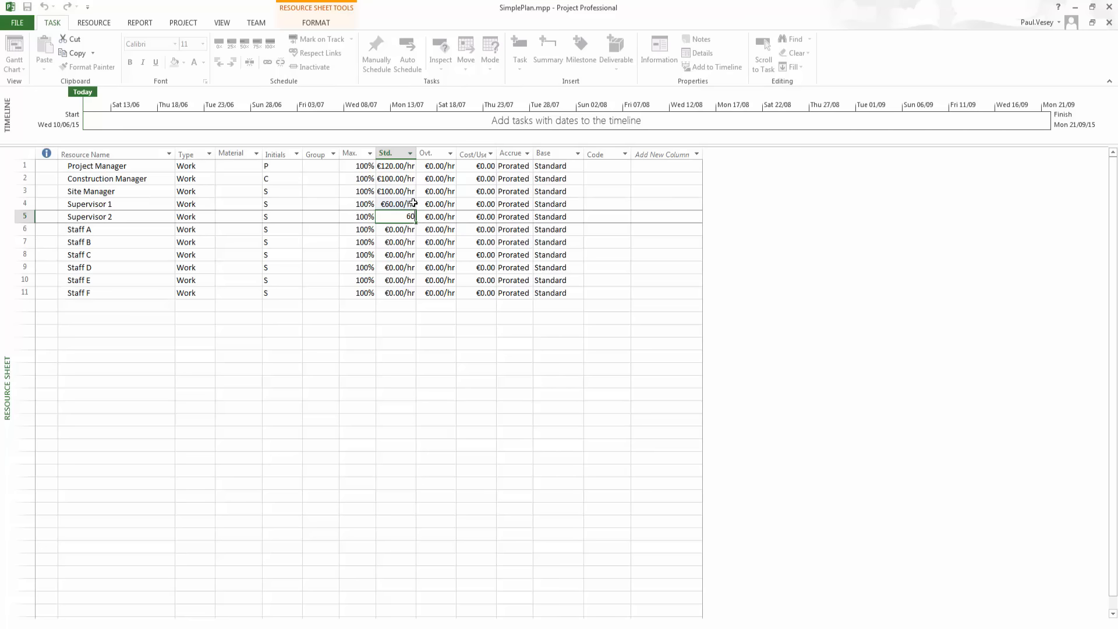
key(Return)
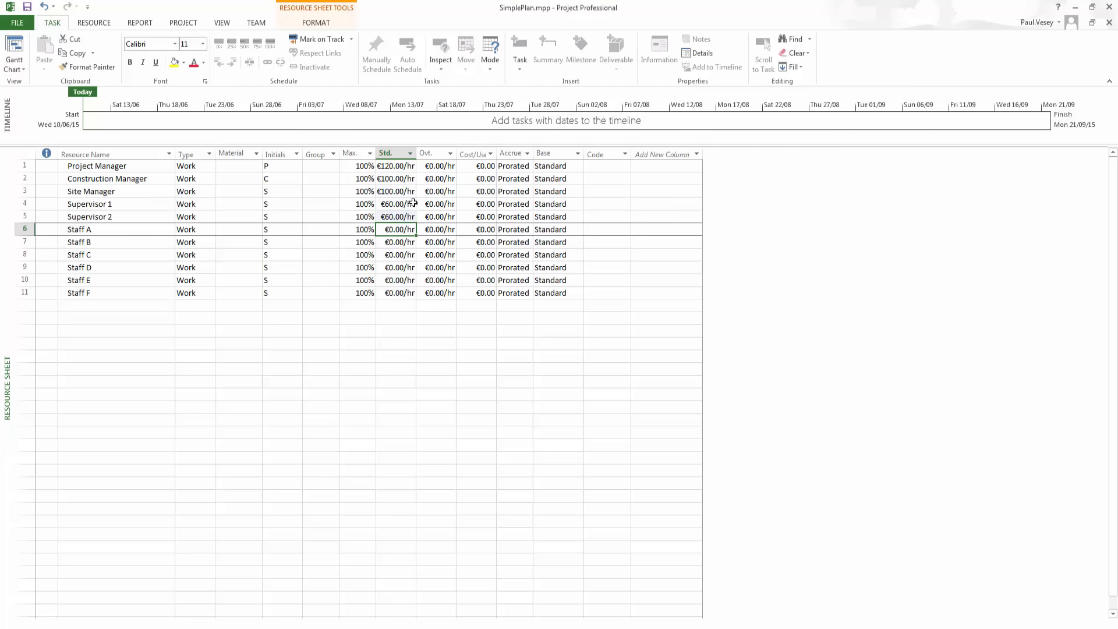
Set the standard hourly rate of Staff A through Staff F to 45 each
text(45)
key(Return)
text(45)
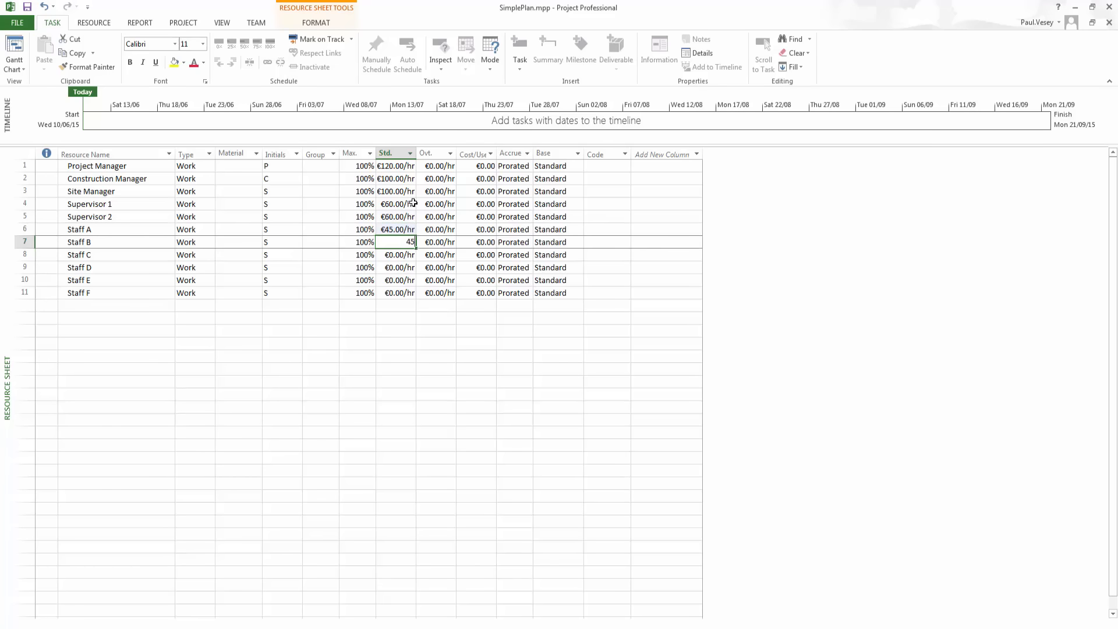
key(Return)
text(45)
key(Return)
text(45)
key(Return)
text(45)
key(Return)
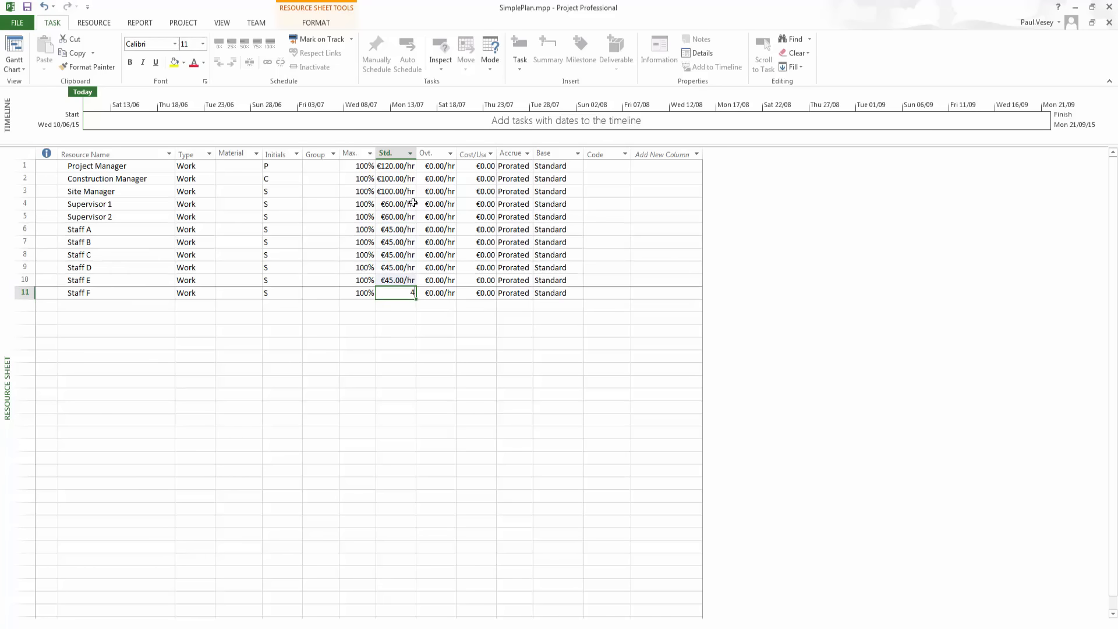
text(45)
key(Return)
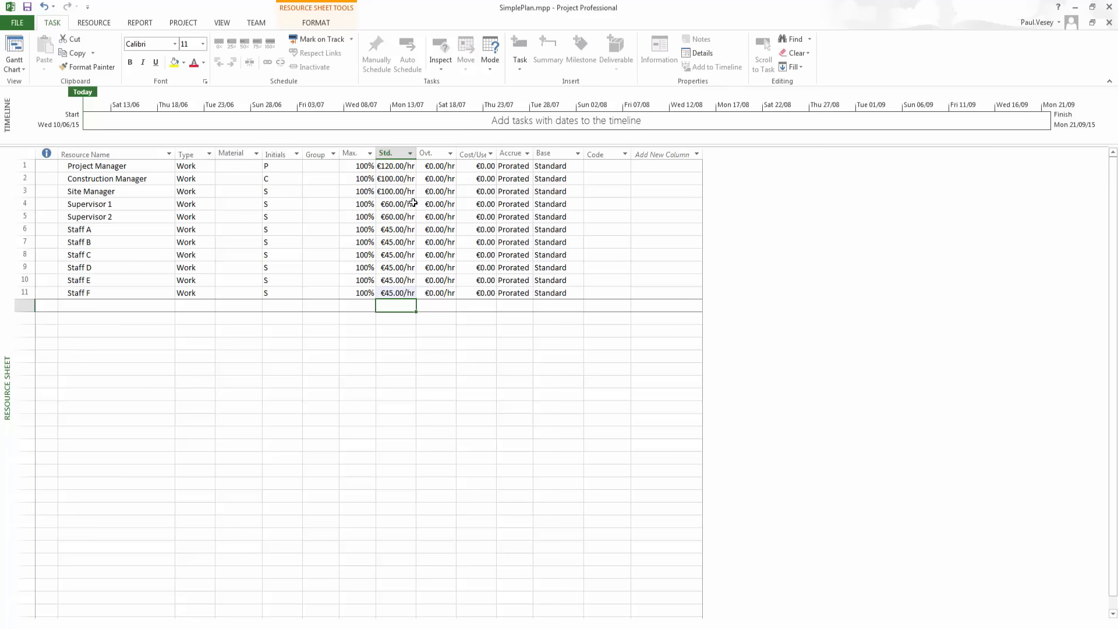
Switch to the Gantt Chart view and assign the Project Manager and Construction Manager to the Site Setup summary task
click(23, 67)
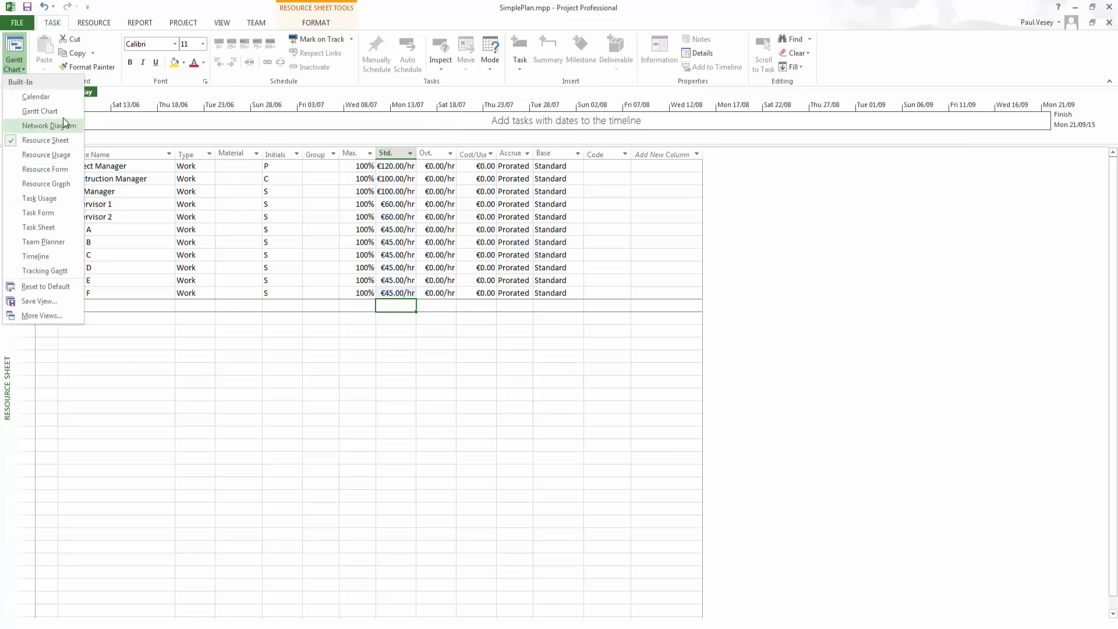
click(41, 109)
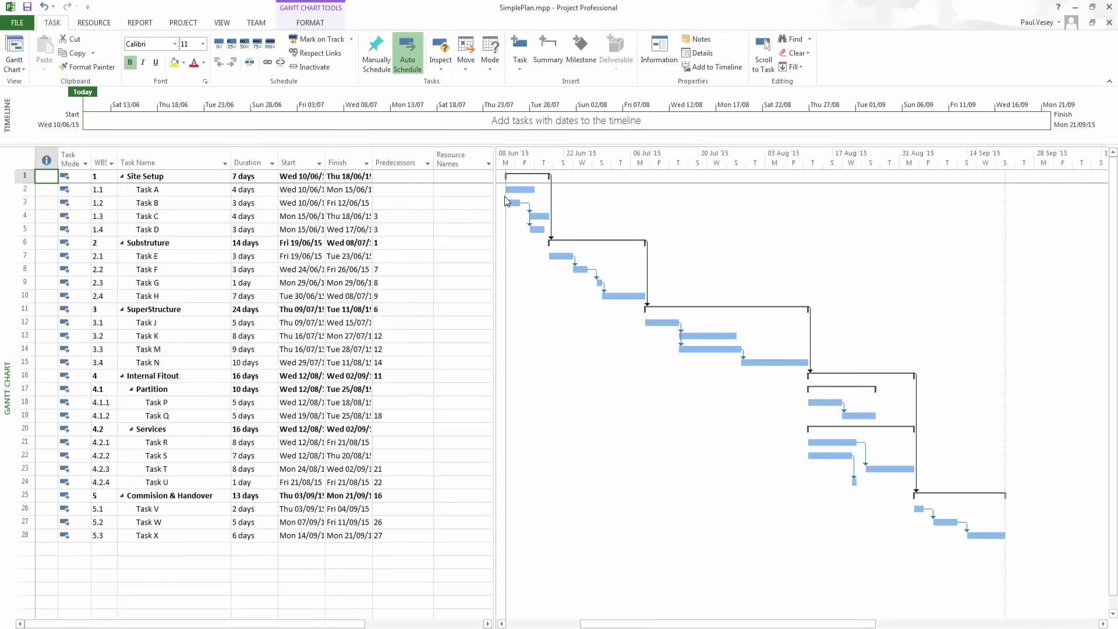
click(470, 176)
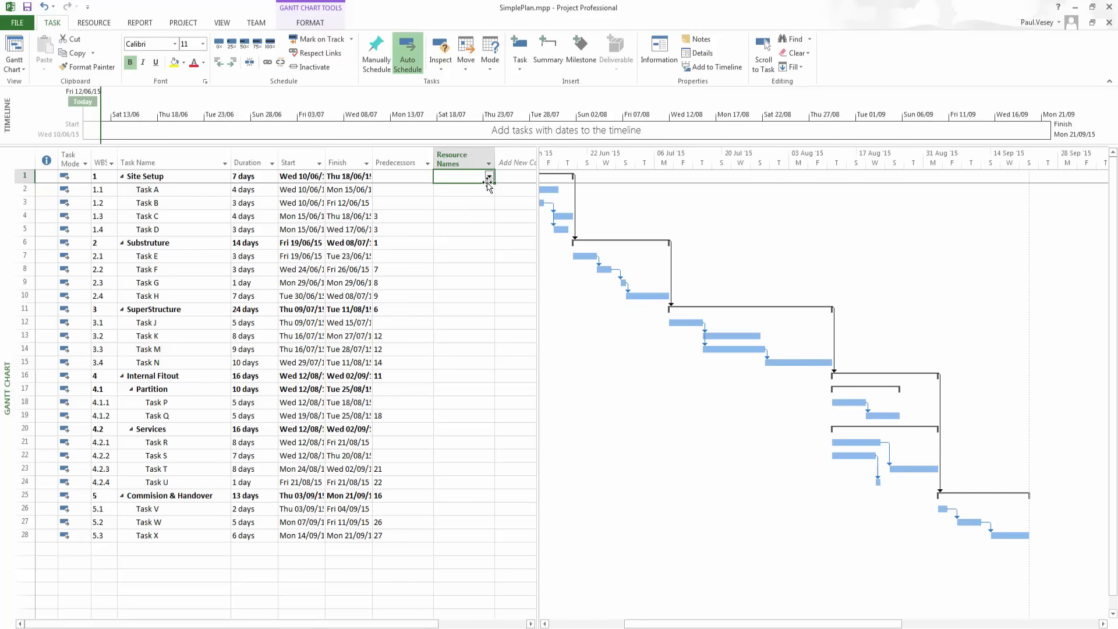
click(489, 176)
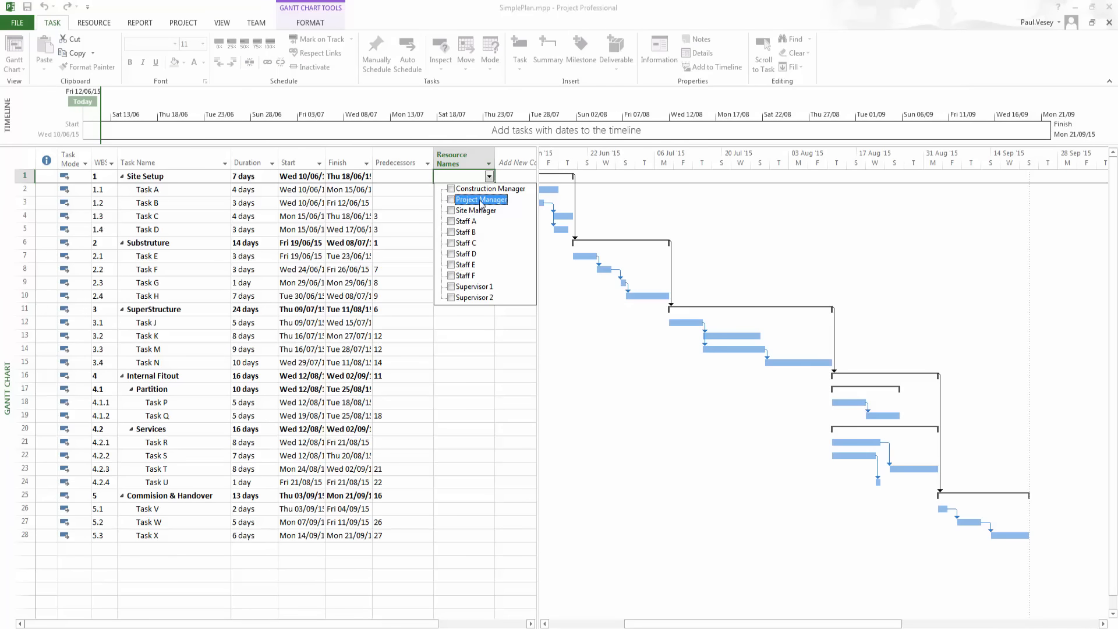
click(451, 199)
click(451, 189)
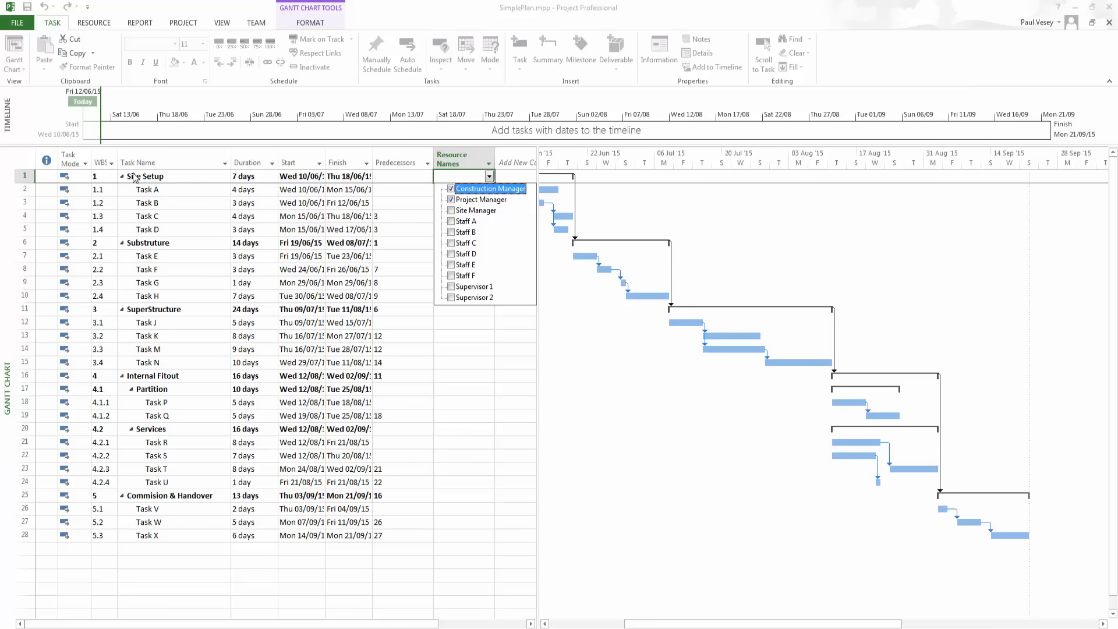
click(490, 176)
Assign the Project Manager and Construction Manager to the Substruture summary task
click(453, 243)
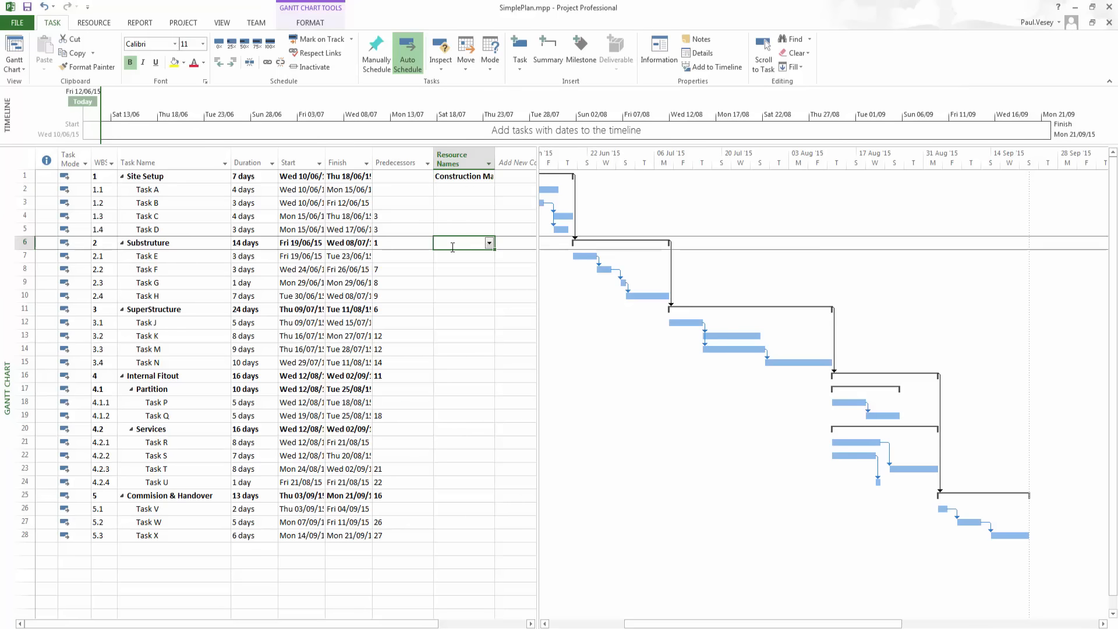
click(492, 245)
click(451, 266)
click(452, 256)
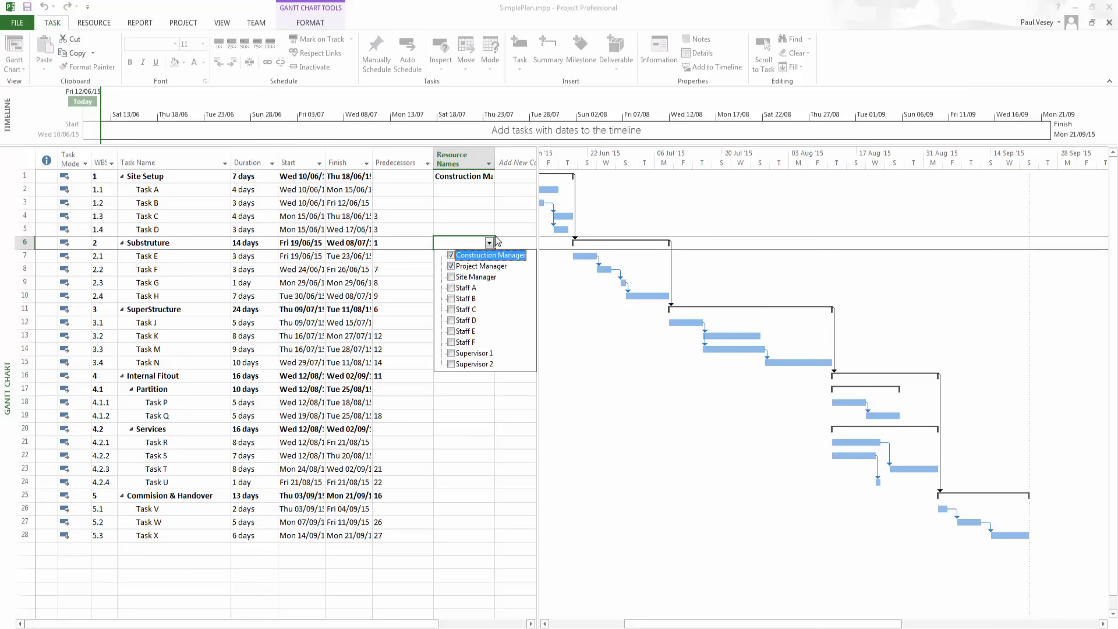
click(488, 242)
Assign the Project Manager and Construction Manager to the SuperStructure summary task
scroll(487, 268, down, 2)
click(454, 229)
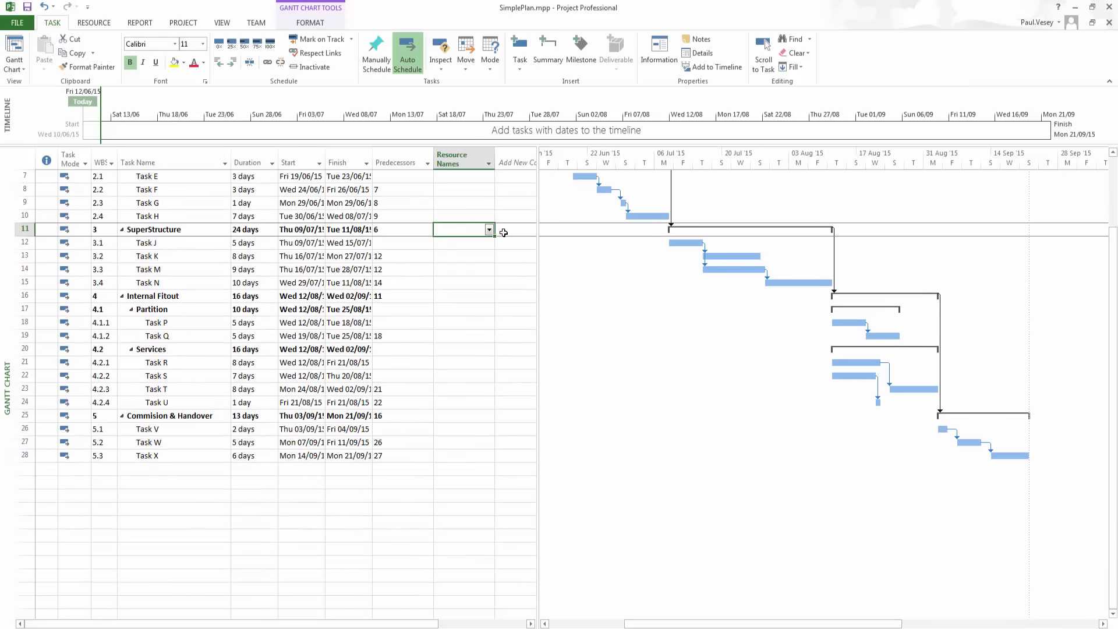
click(489, 230)
click(451, 263)
click(452, 254)
click(451, 243)
click(489, 230)
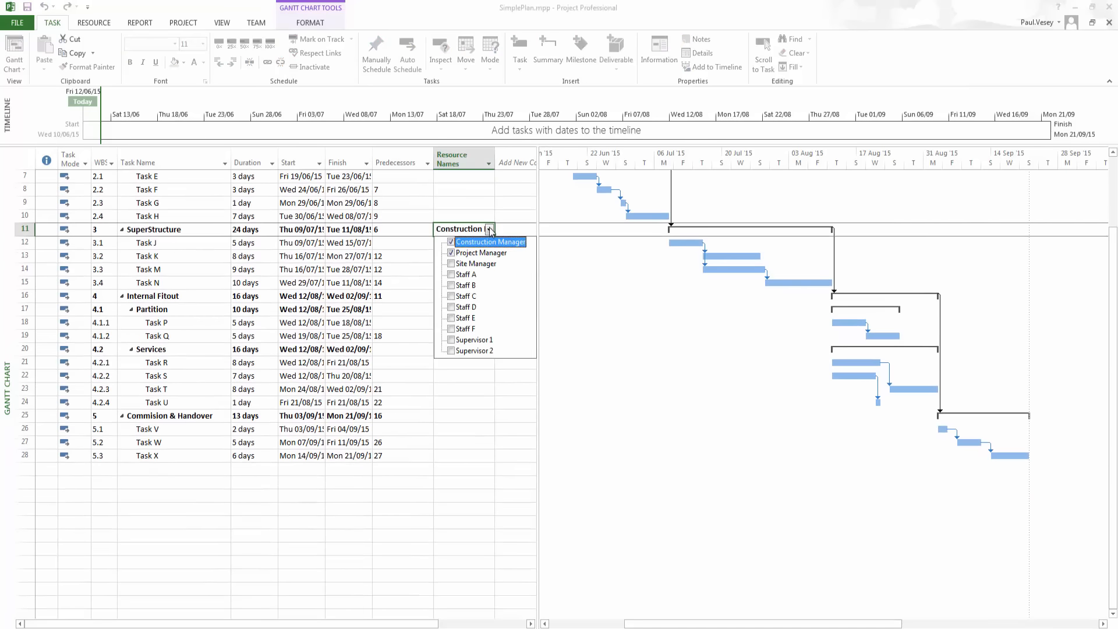
Assign the Project Manager and Construction Manager to the Internal Fitout summary task
click(447, 292)
click(490, 295)
click(451, 320)
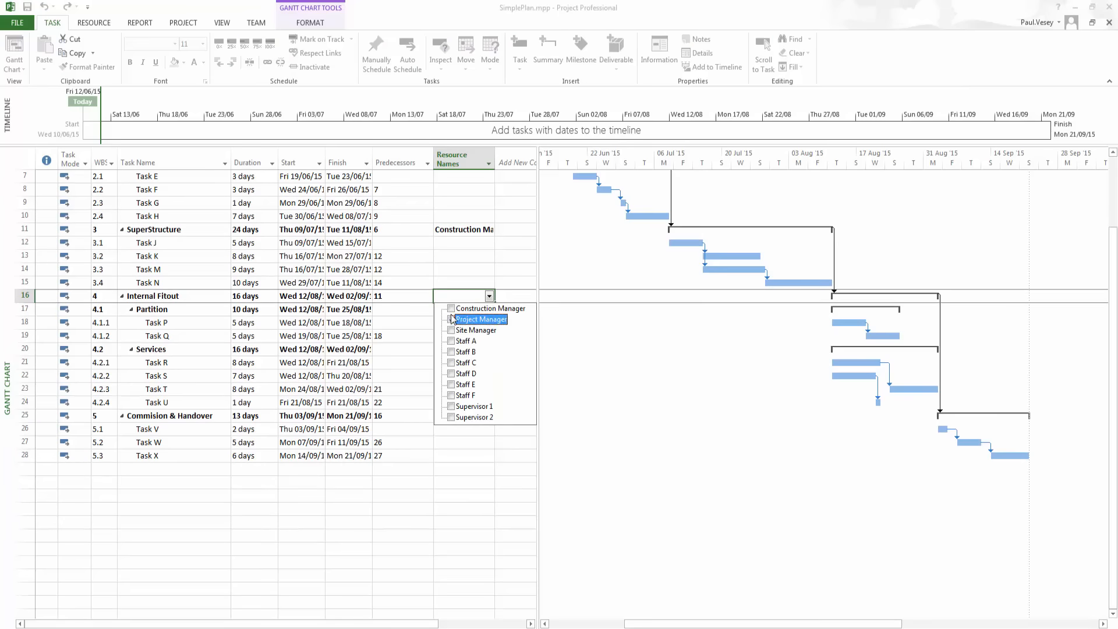
click(452, 308)
click(490, 296)
Assign the Project Manager and Construction Manager to the Services summary task under Internal Fitout
scroll(457, 334, down, 1)
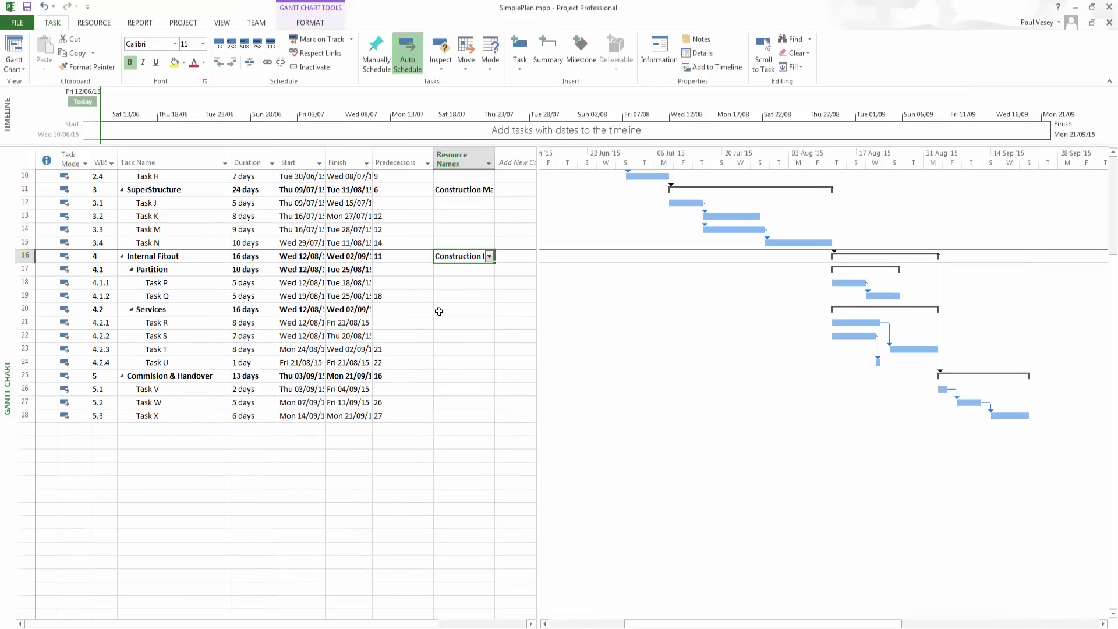
click(443, 309)
click(490, 310)
click(451, 333)
click(452, 321)
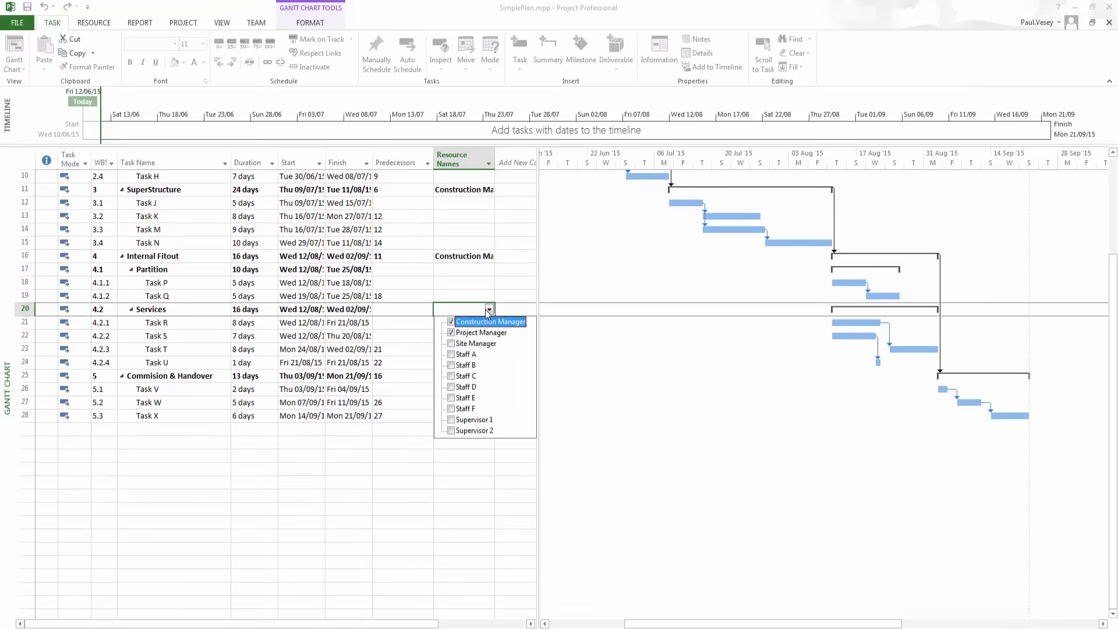
click(490, 309)
Assign the Project Manager and Construction Manager to the Commision & Handover summary task
click(452, 372)
click(490, 375)
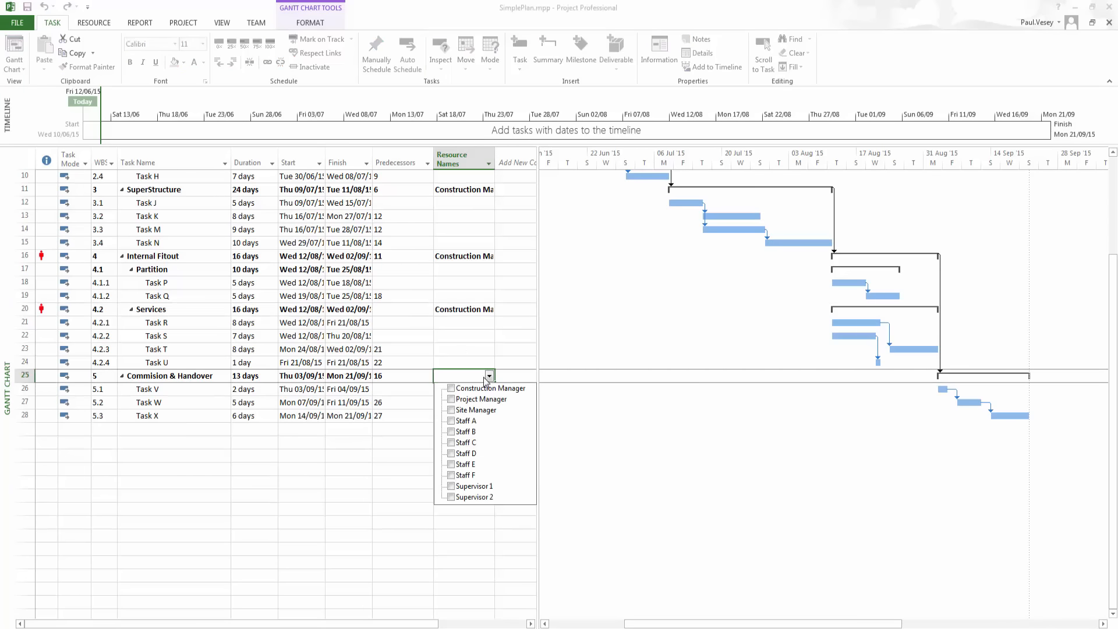
click(452, 388)
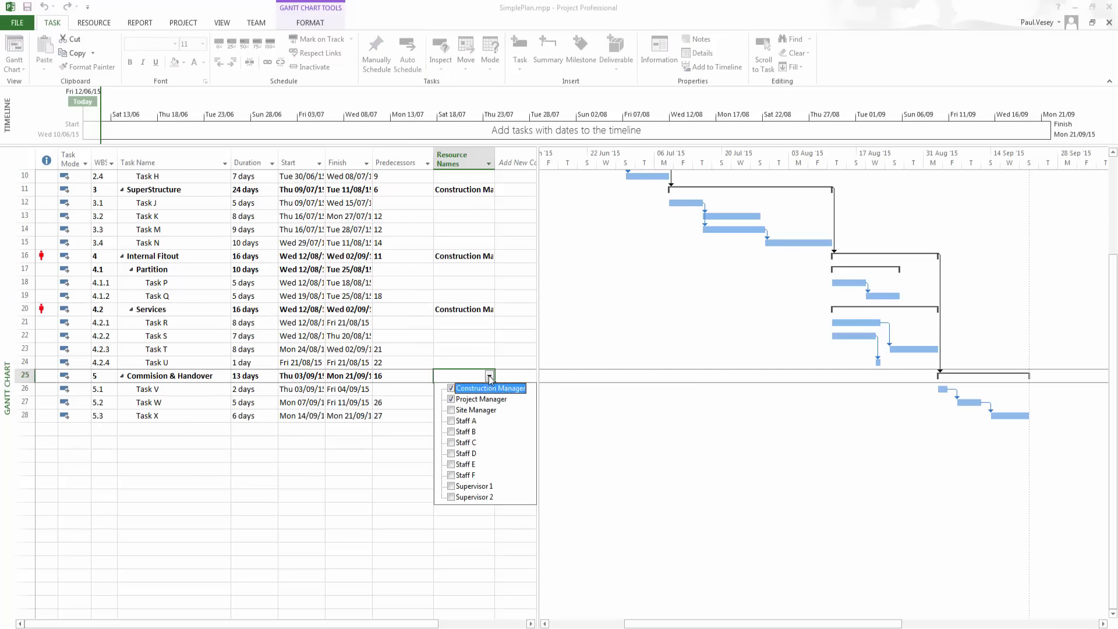
click(490, 376)
Assign Supervisor 1 to the Partition summary task under Internal Fitout
scroll(465, 357, up, 3)
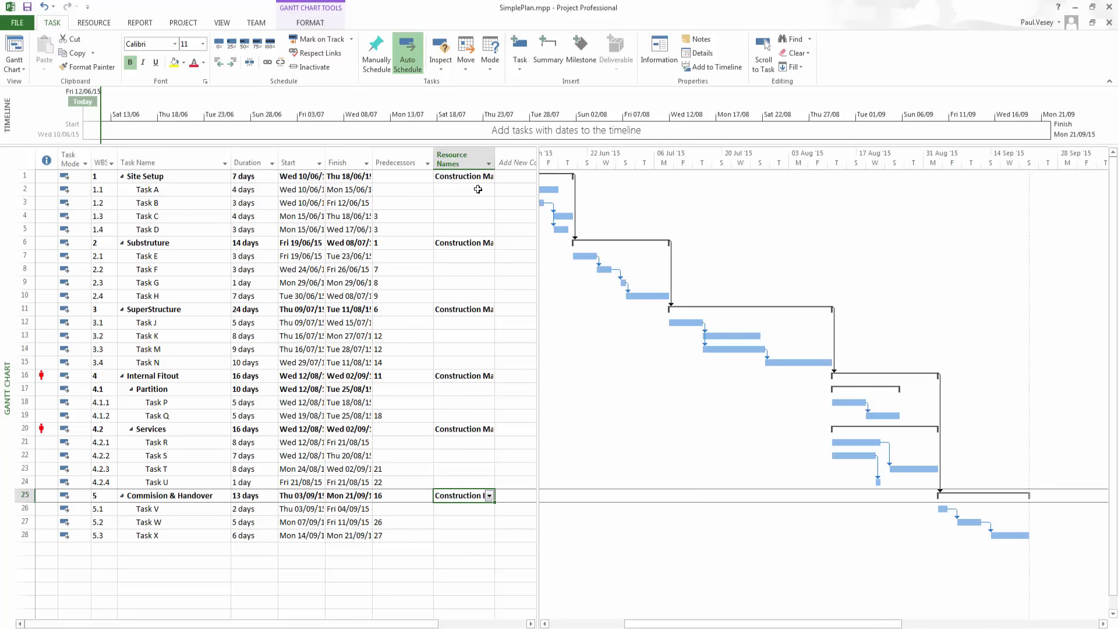
drag(727, 624, 662, 624)
drag(540, 177, 542, 176)
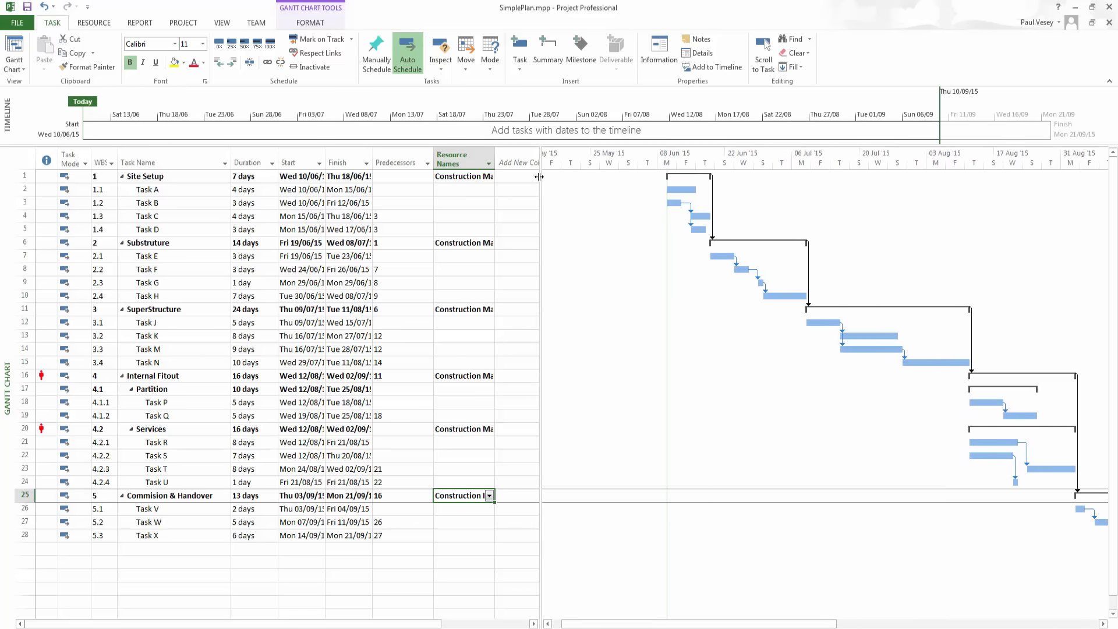
click(460, 187)
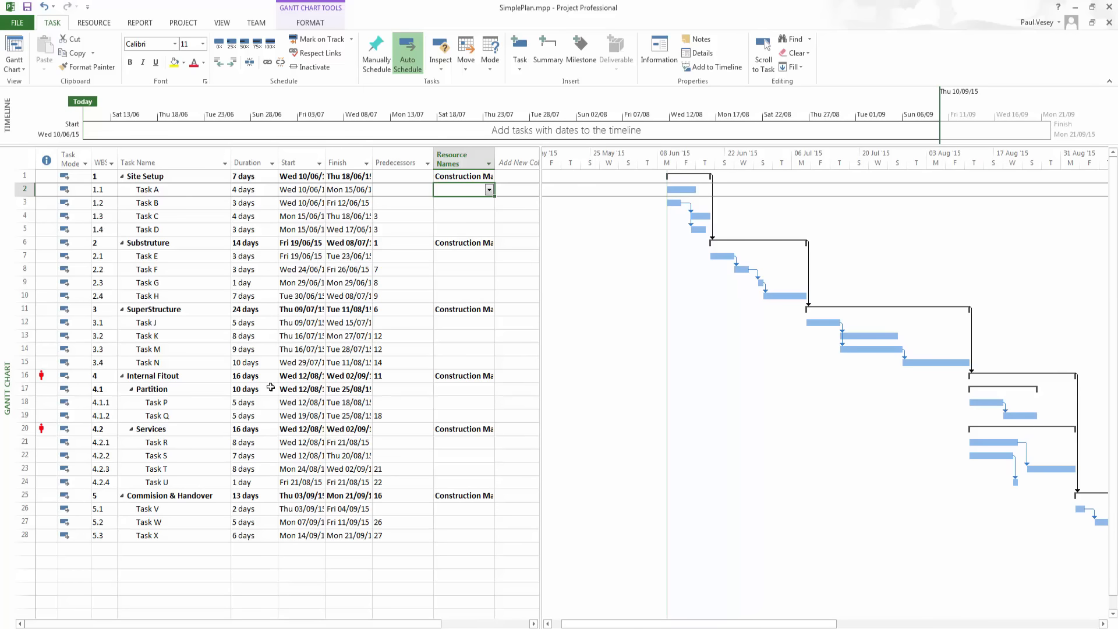
click(341, 389)
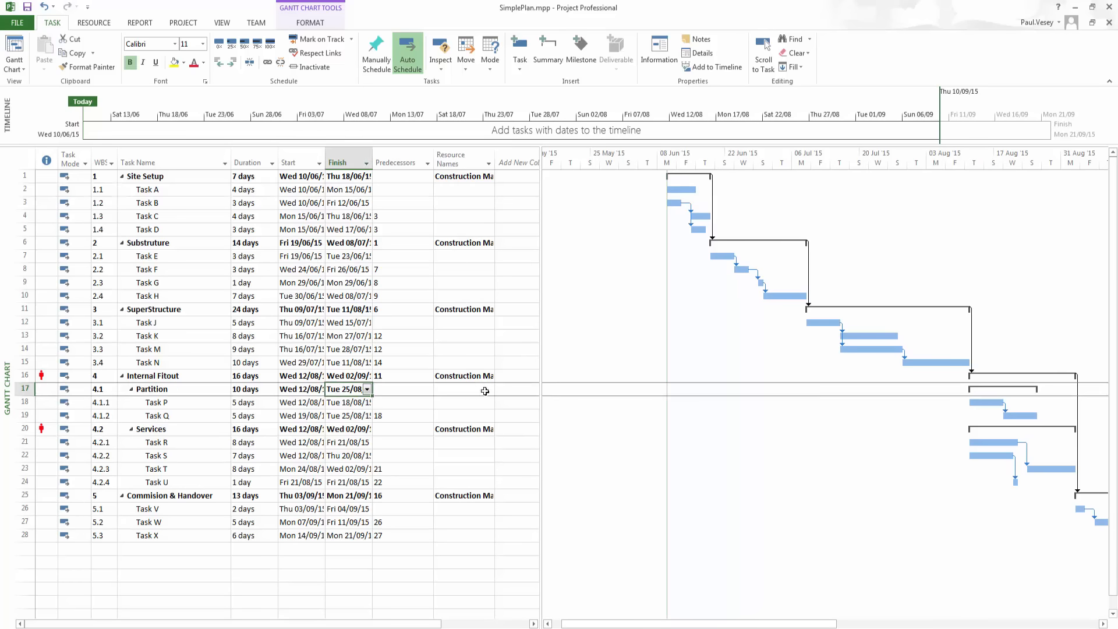
click(485, 391)
click(489, 389)
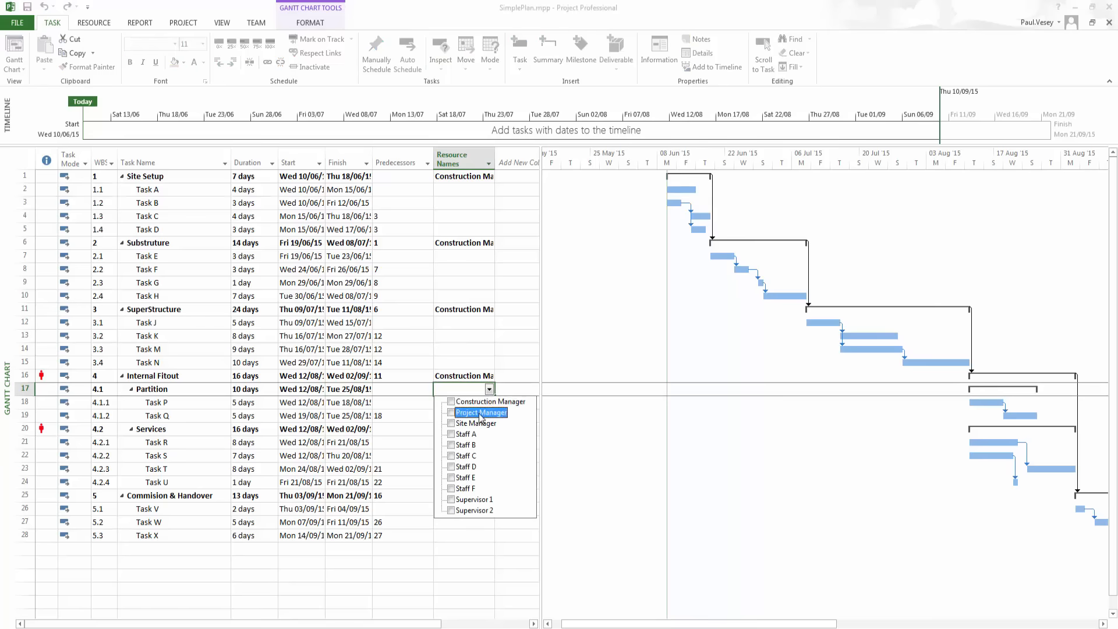
click(450, 500)
click(490, 390)
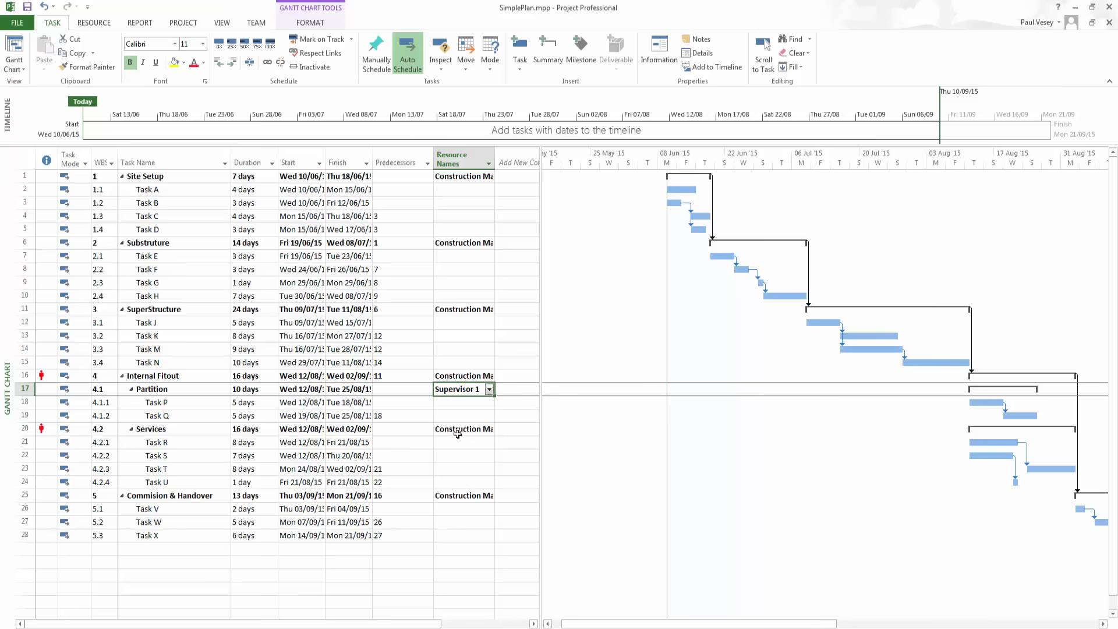
Assign Supervisor 2 to the Services summary task and remove the Project Manager and Construction Manager from it
click(458, 432)
click(489, 428)
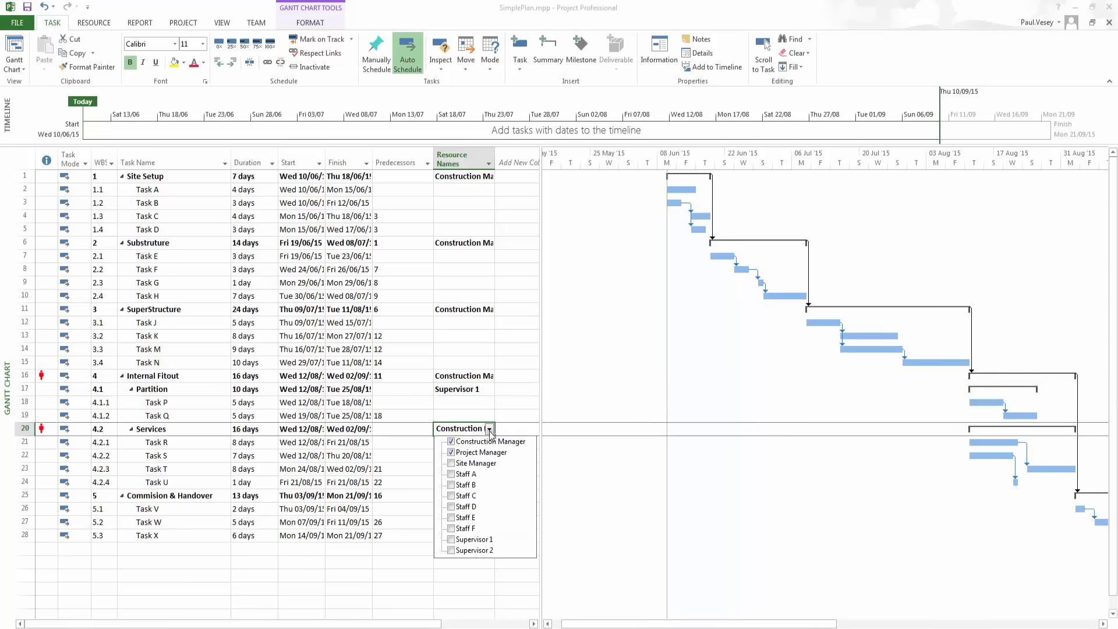
click(452, 550)
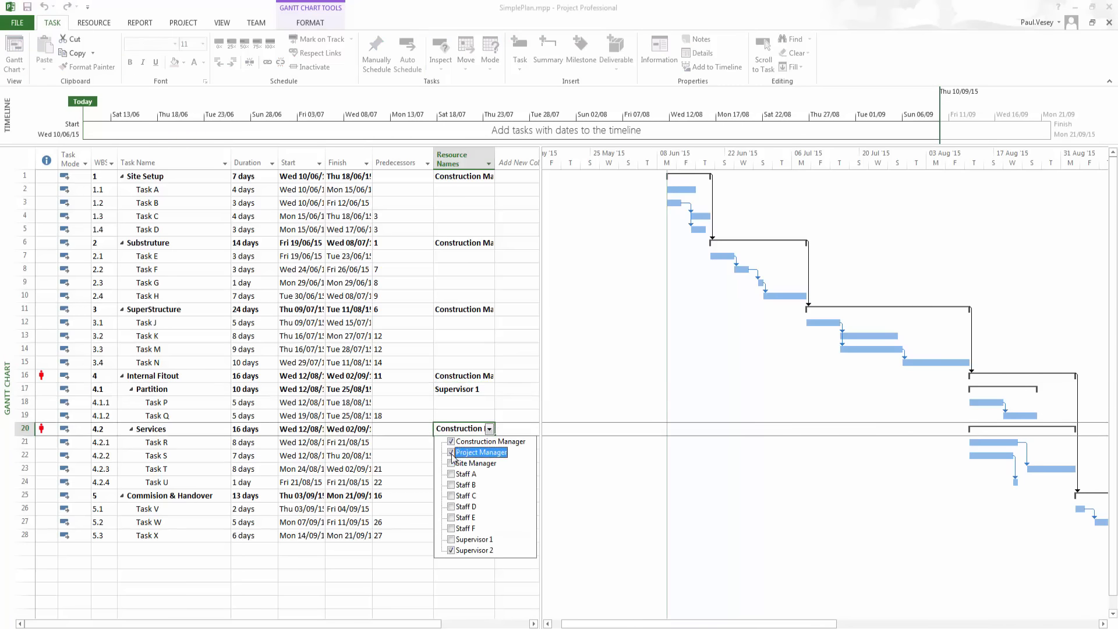
click(452, 452)
click(453, 443)
click(490, 429)
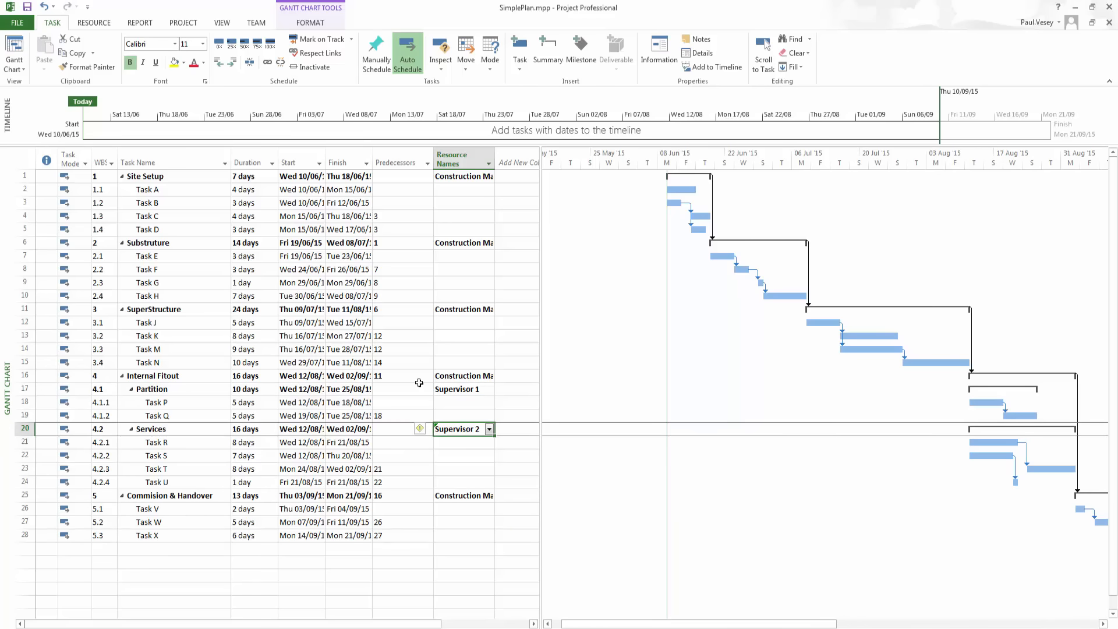
Assign Staff B to Task A under Site Setup
click(453, 375)
click(453, 496)
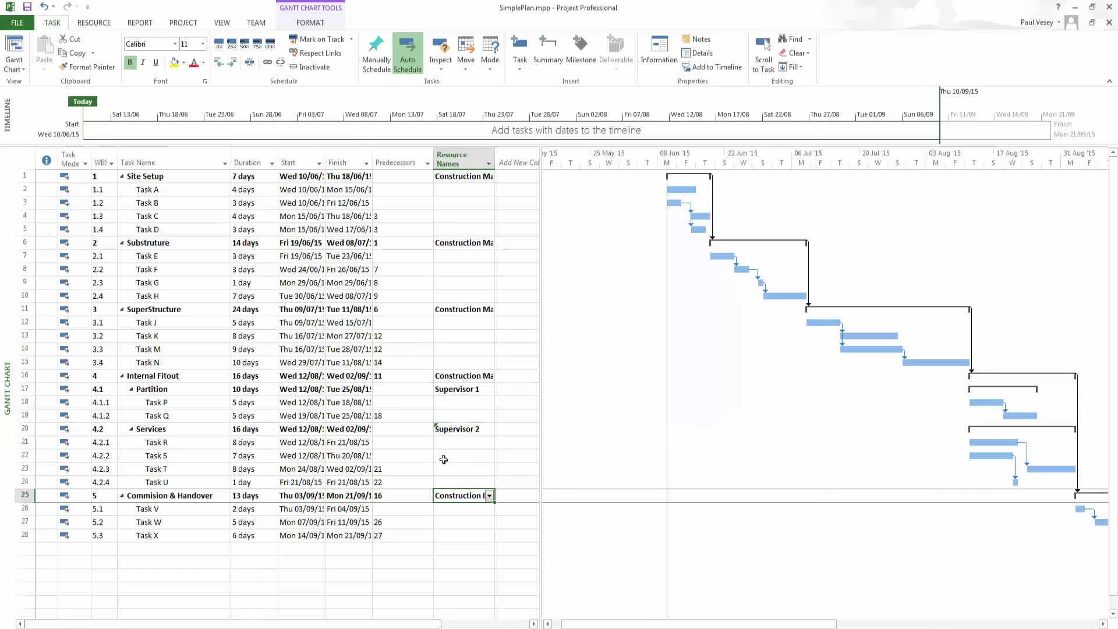
click(444, 456)
click(460, 190)
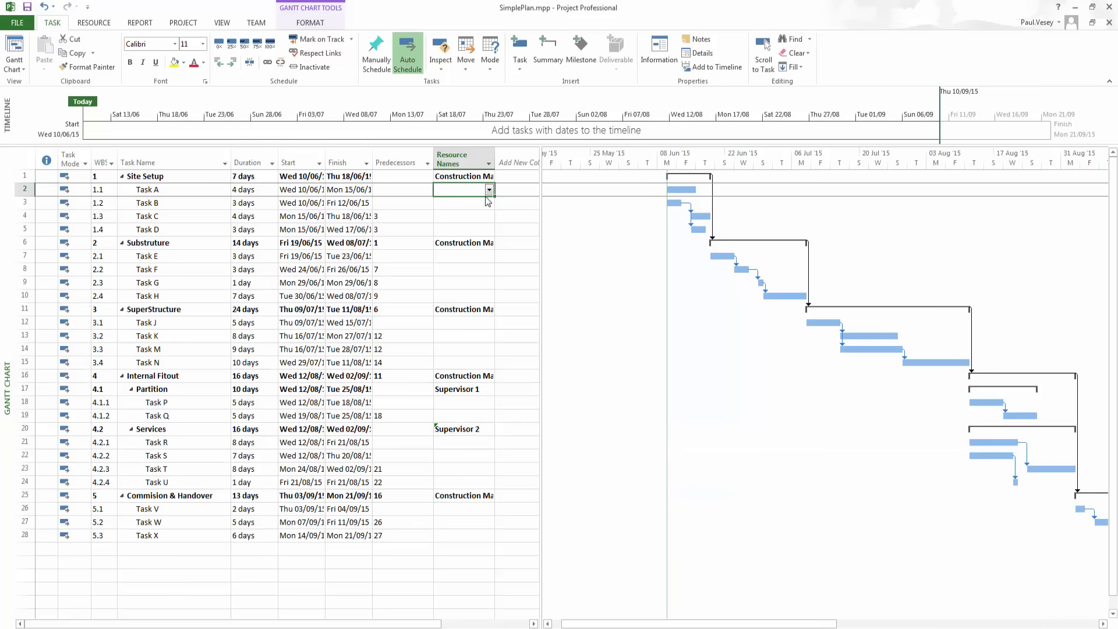
click(489, 190)
click(457, 249)
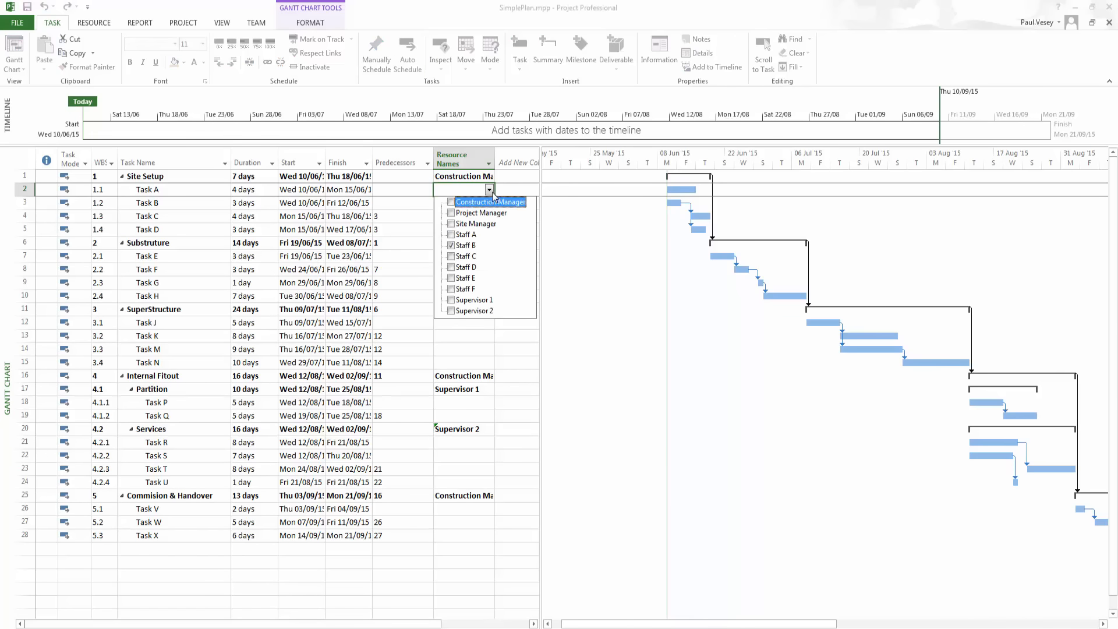
click(489, 190)
Assign Staff B and Staff D to Task B under Site Setup
click(460, 204)
click(489, 202)
click(451, 281)
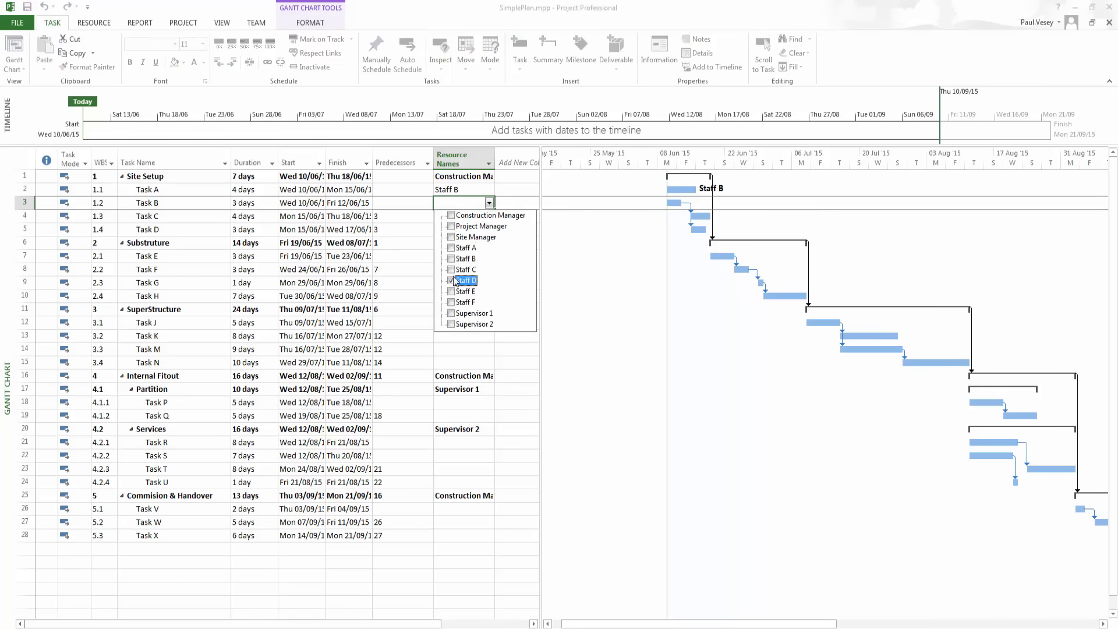
click(490, 203)
Assign Staff C and Staff D to Task C under Site Setup
click(462, 217)
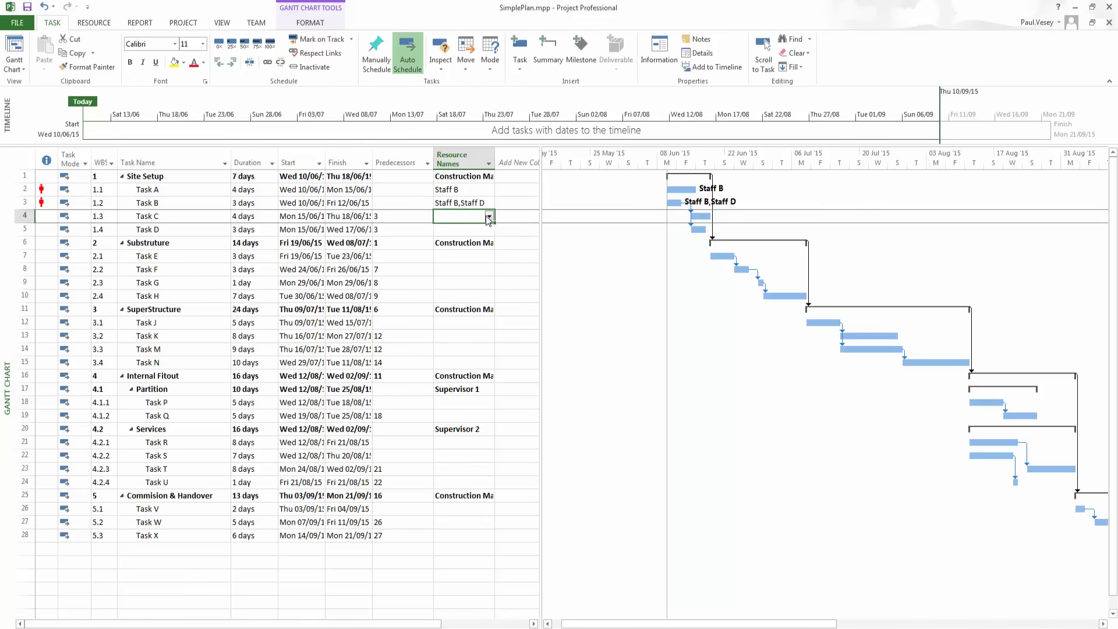
click(490, 216)
click(466, 293)
click(466, 282)
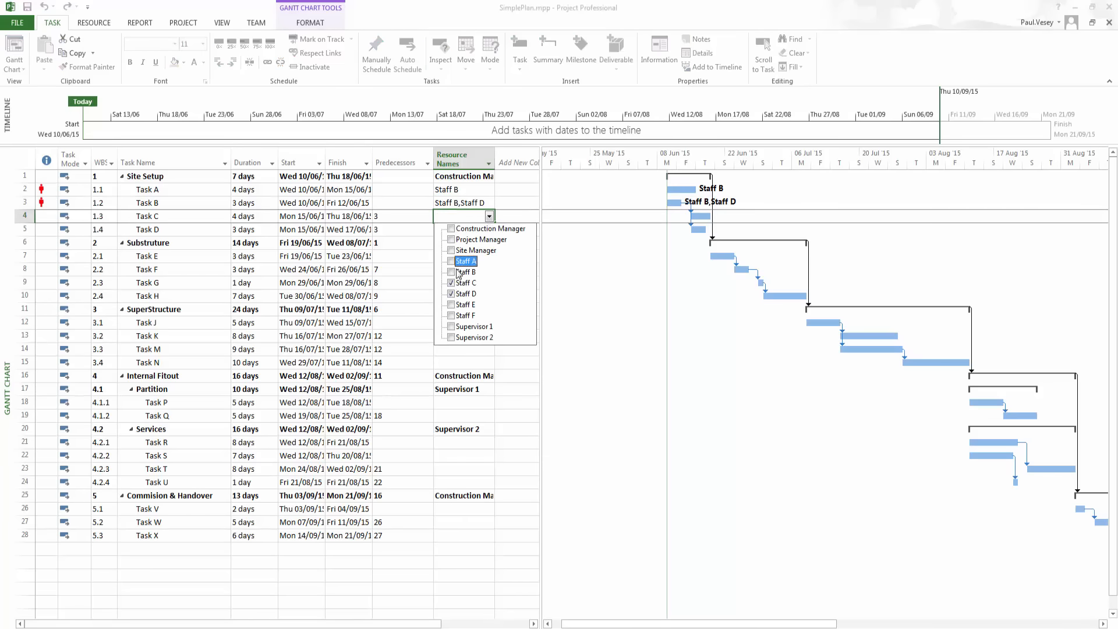
click(489, 216)
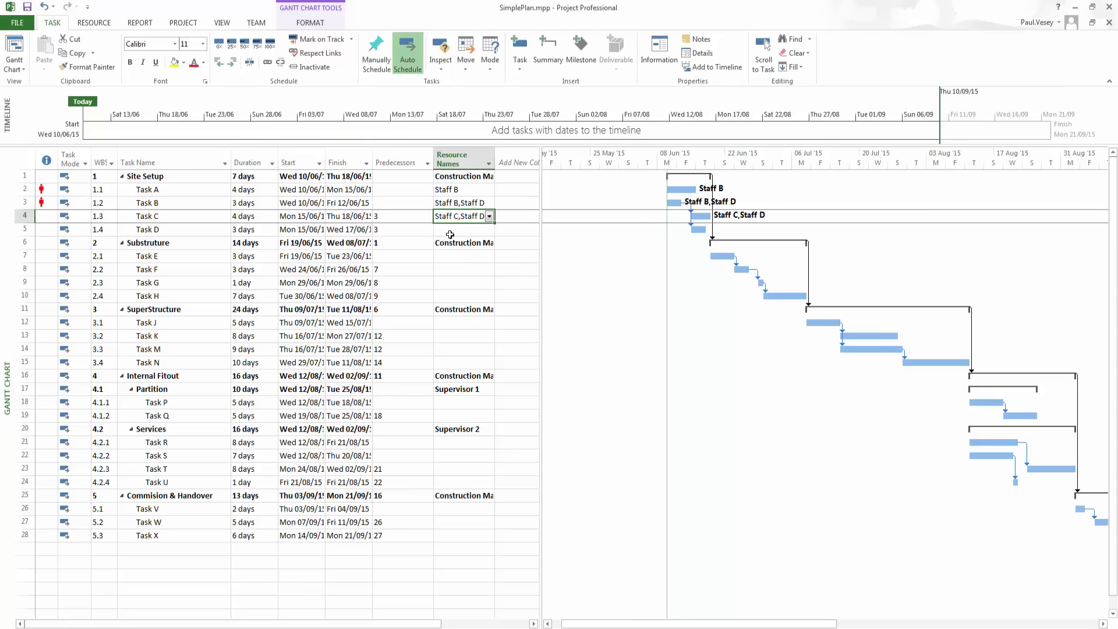
Assign Staff B, Staff D and Staff E to Task D under Site Setup
click(491, 230)
click(490, 232)
click(452, 285)
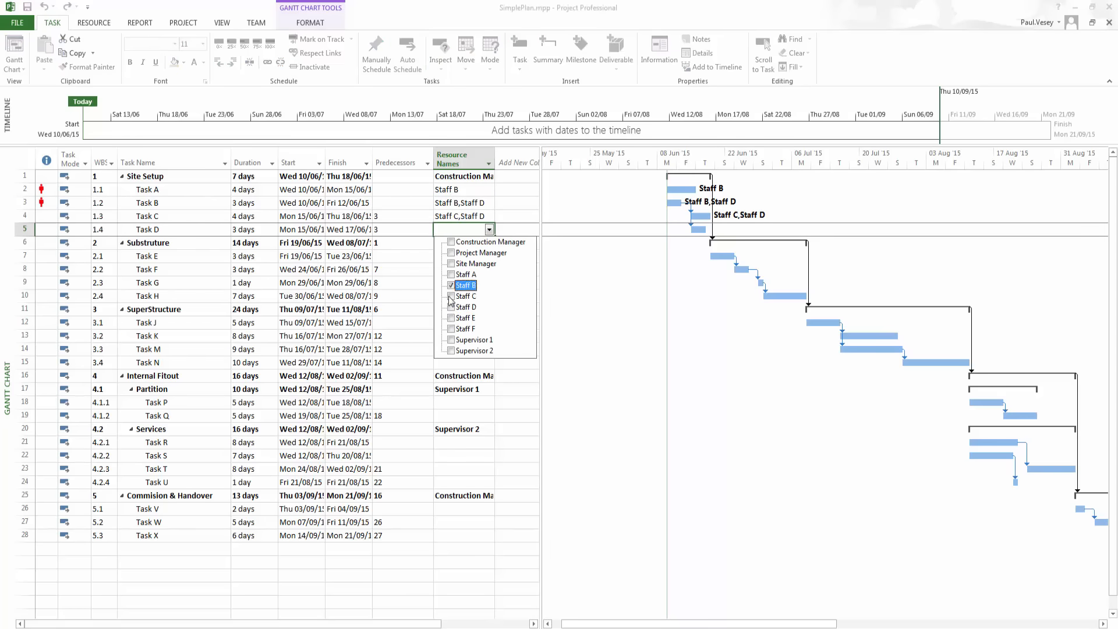
click(452, 308)
click(452, 319)
click(489, 230)
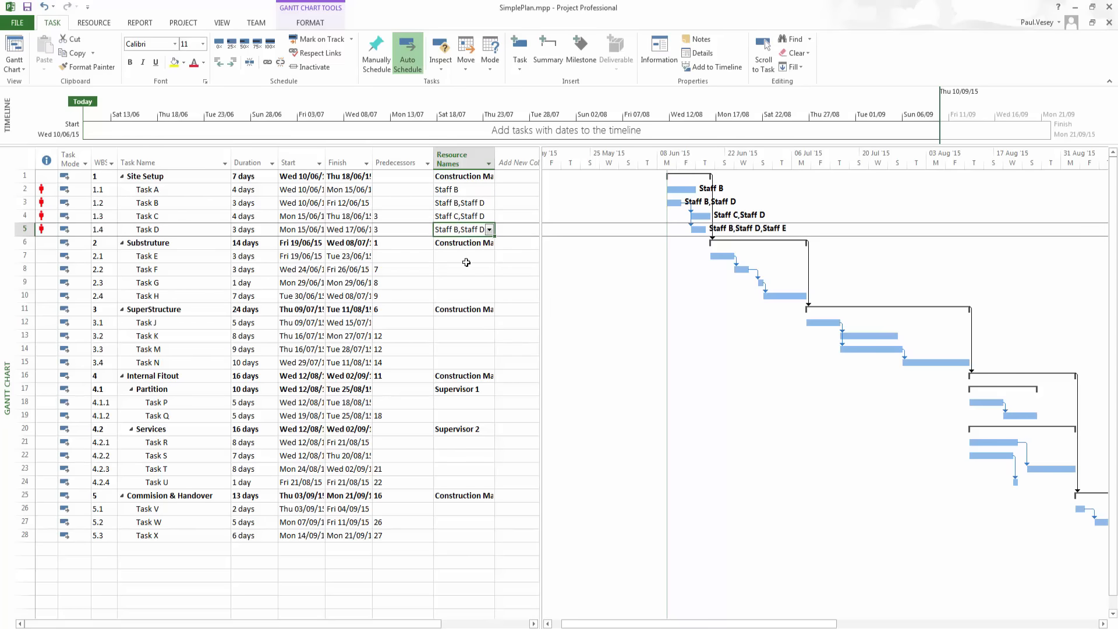
Assign Staff A, Staff C and Staff E to Task E under Substruture
click(488, 257)
click(490, 256)
click(452, 301)
click(452, 323)
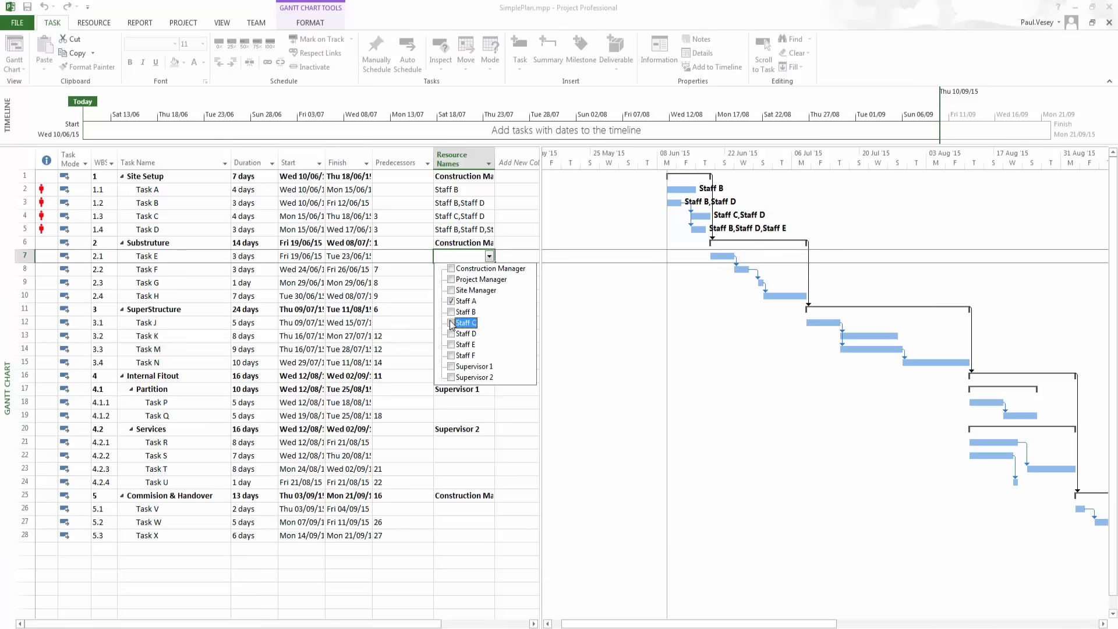
click(452, 344)
click(490, 256)
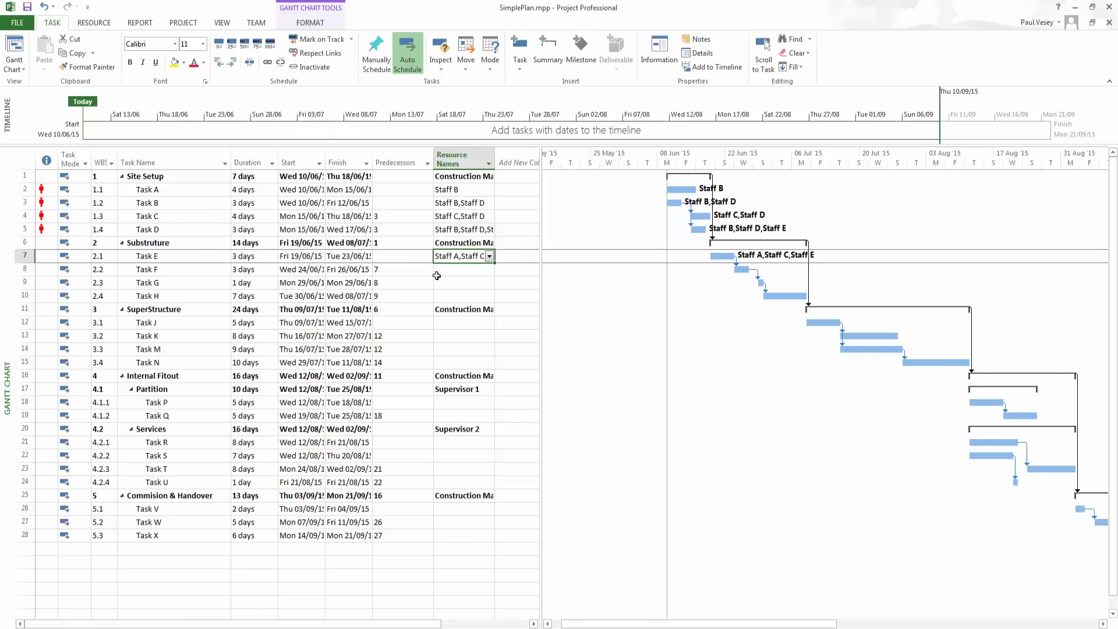
click(437, 274)
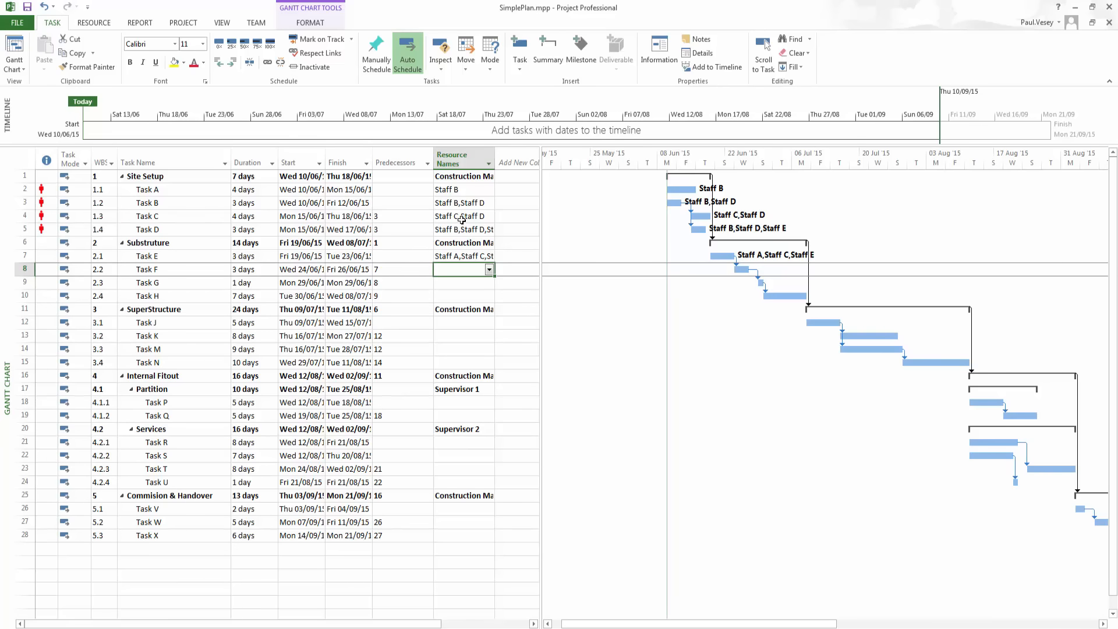
click(460, 218)
click(490, 216)
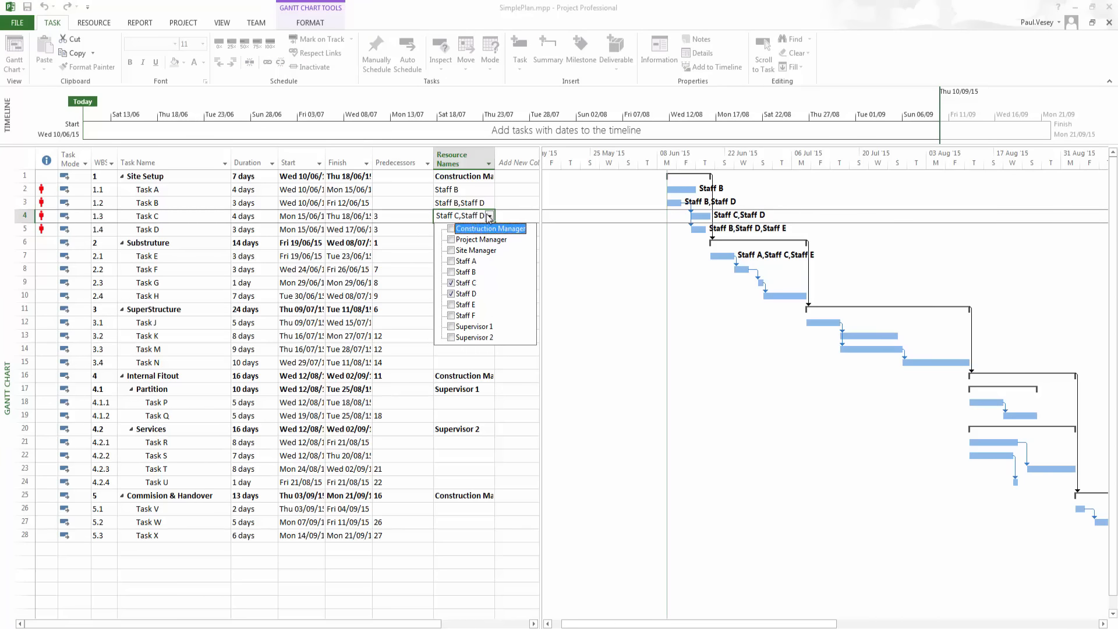
click(489, 217)
Assign Staff C and Staff D to Task F under Substruture
click(466, 270)
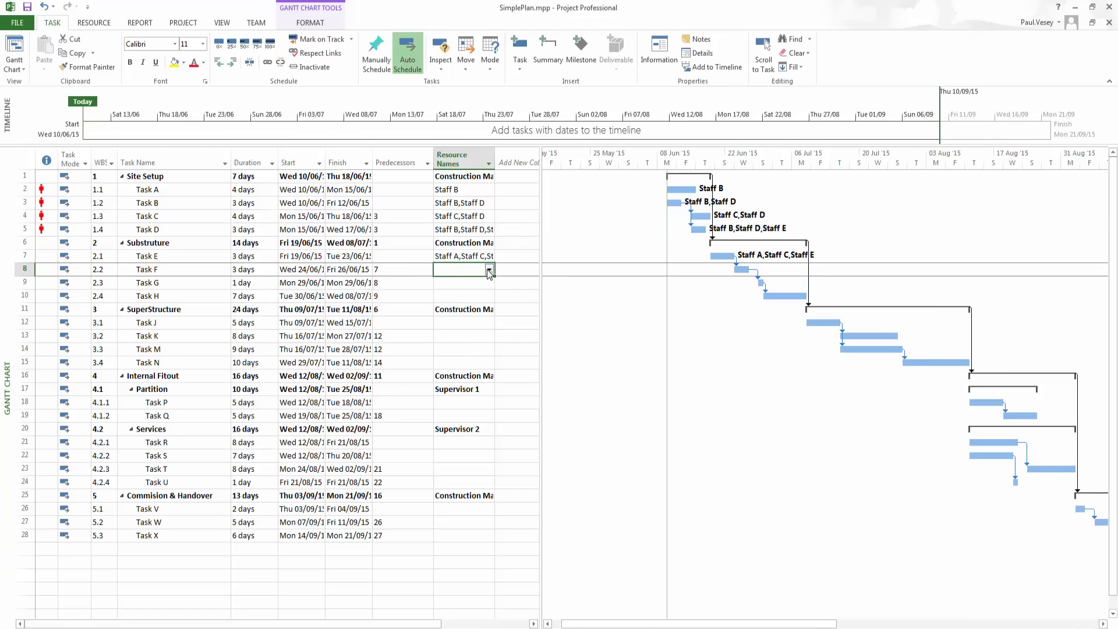
click(489, 270)
click(457, 336)
click(457, 347)
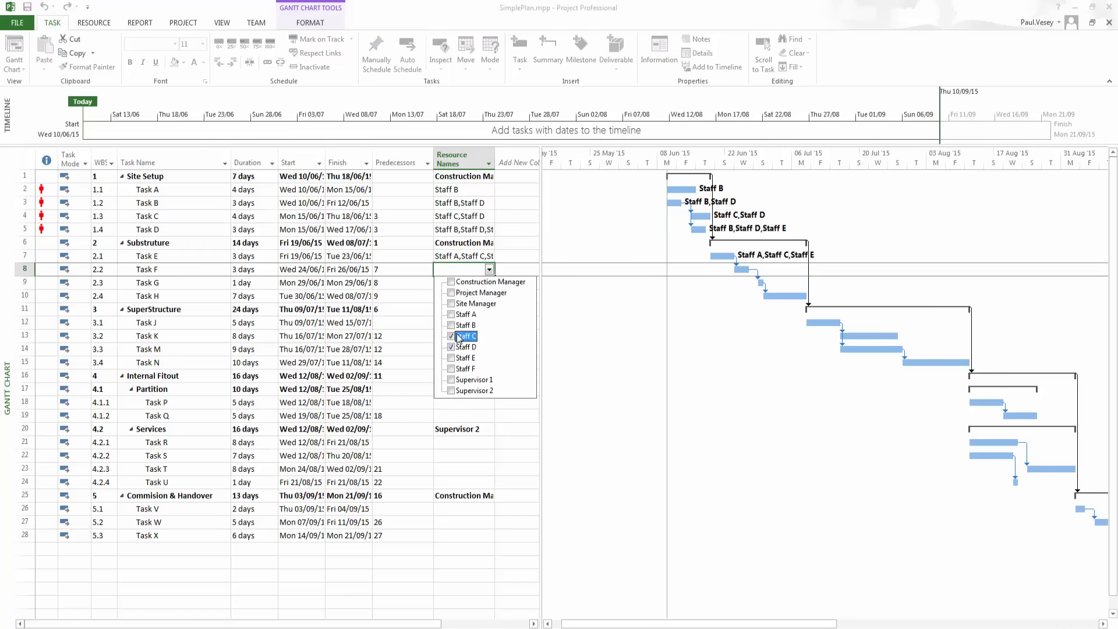
click(489, 270)
Assign Staff C and Staff D to Task G under Substruture
click(475, 285)
click(489, 283)
click(452, 350)
click(452, 360)
Assign Staff D and Staff E to Task H under Substruture
click(489, 296)
click(452, 374)
click(451, 385)
Assign Staff B, Staff C and Staff D to Task J under SuperStructure
click(477, 323)
click(489, 324)
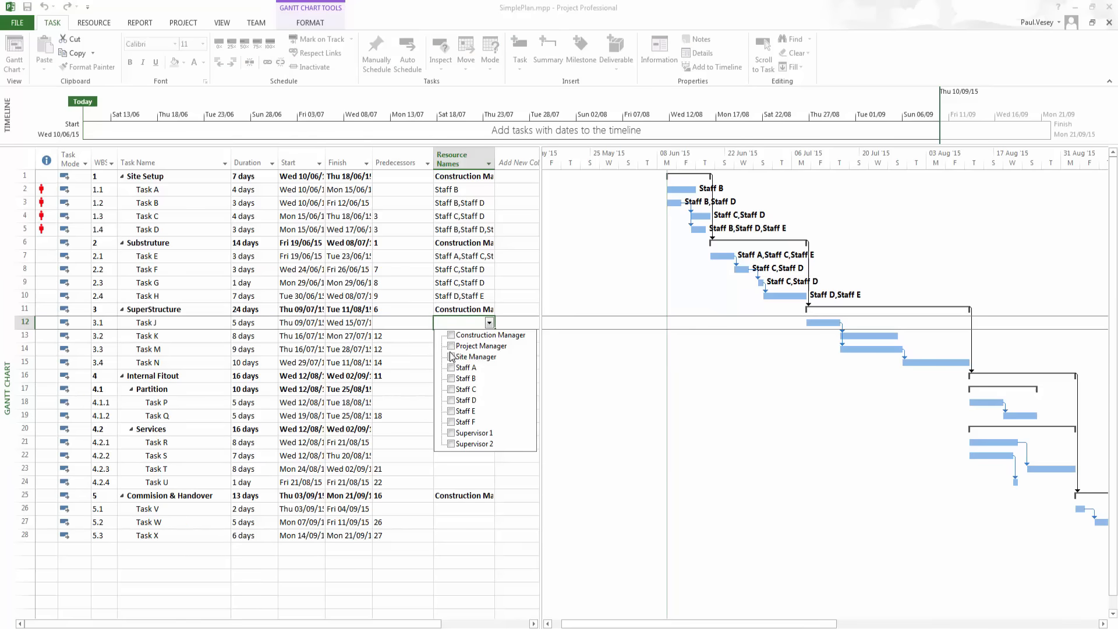
click(452, 400)
click(452, 389)
click(451, 378)
click(489, 324)
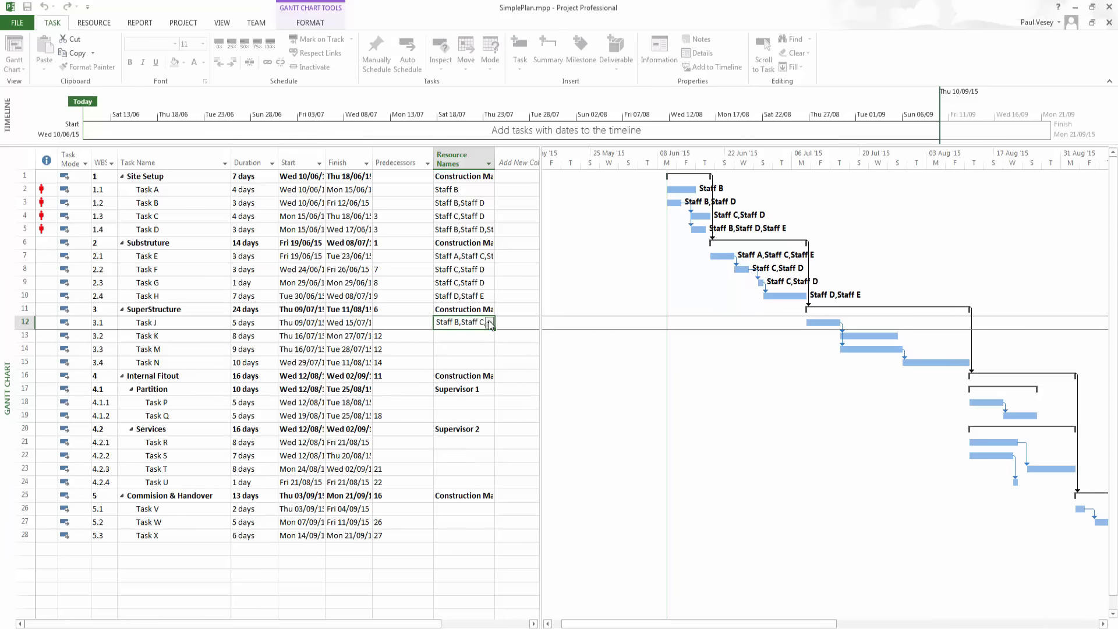
Assign Staff C, Staff D and Staff E to Task K under SuperStructure
click(477, 336)
click(490, 336)
click(452, 403)
click(452, 414)
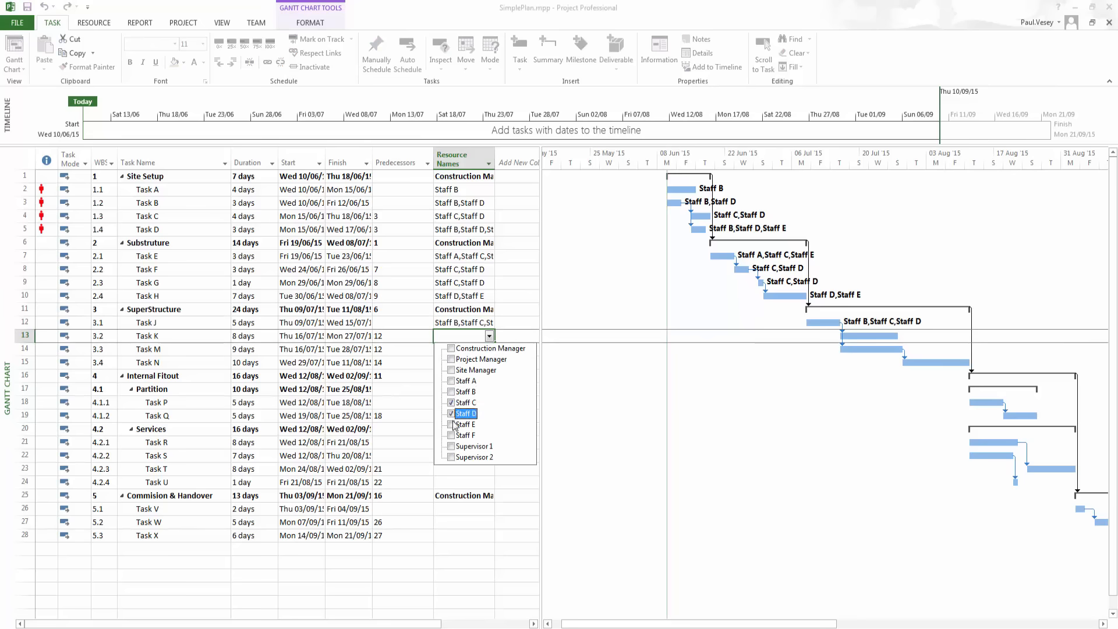
click(451, 424)
click(489, 336)
Assign Staff C and Staff D to Task M under SuperStructure
click(489, 349)
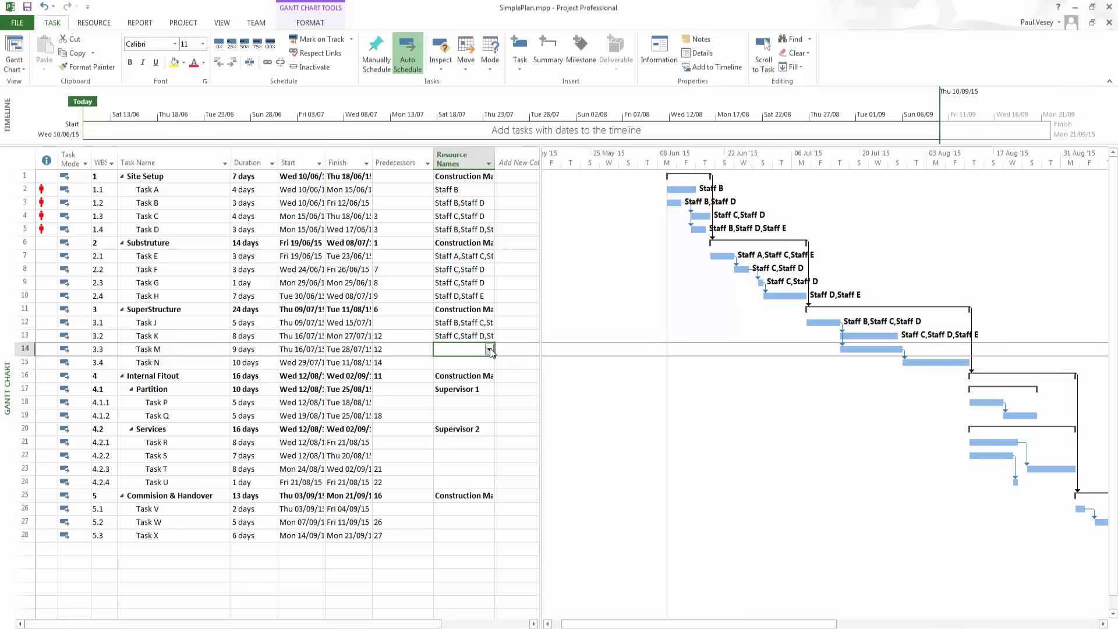
click(489, 350)
click(452, 416)
click(452, 427)
click(489, 349)
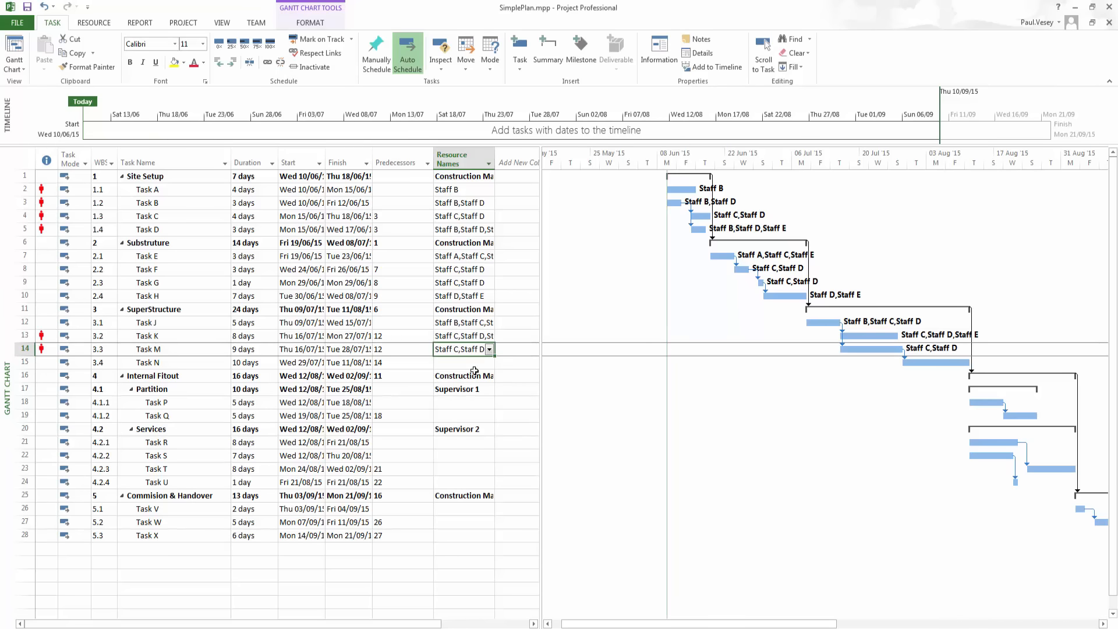
Assign Staff B, Staff C and Staff E to Task N under SuperStructure
click(475, 365)
click(490, 362)
click(451, 418)
click(451, 451)
click(451, 430)
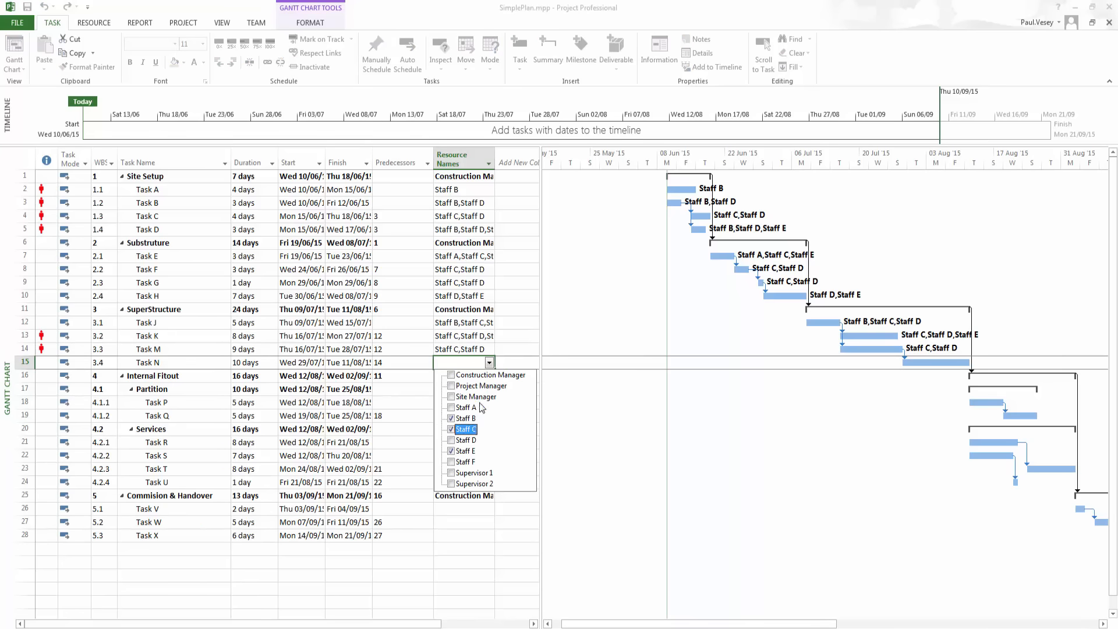
click(489, 362)
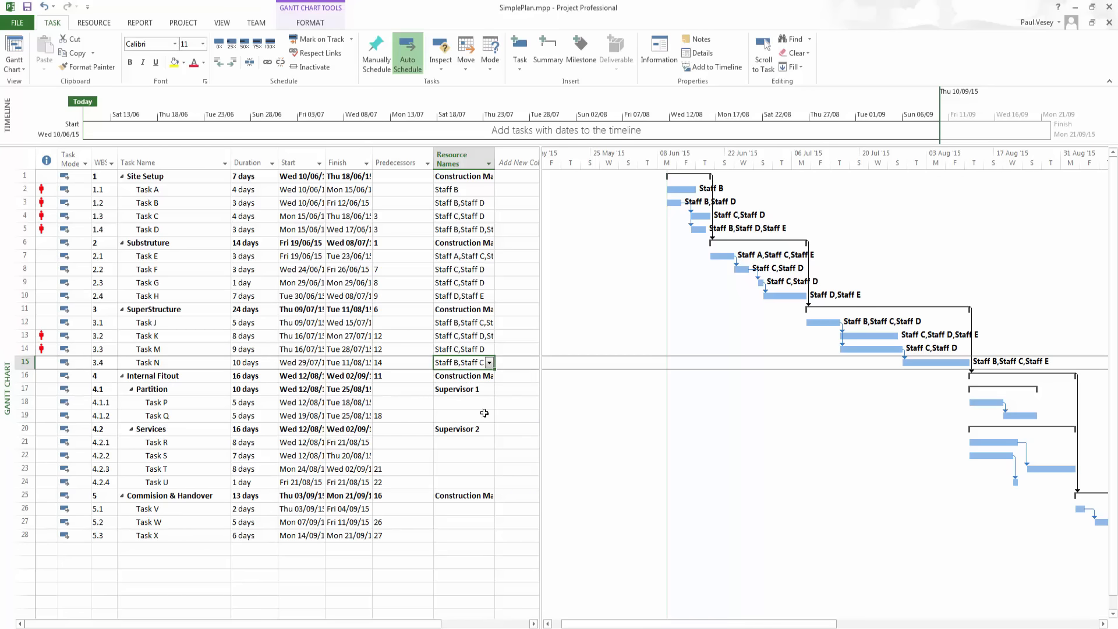
Assign Staff A, Staff B and Supervisor 1 to Task P under Partition
click(477, 402)
click(489, 403)
click(463, 447)
click(463, 458)
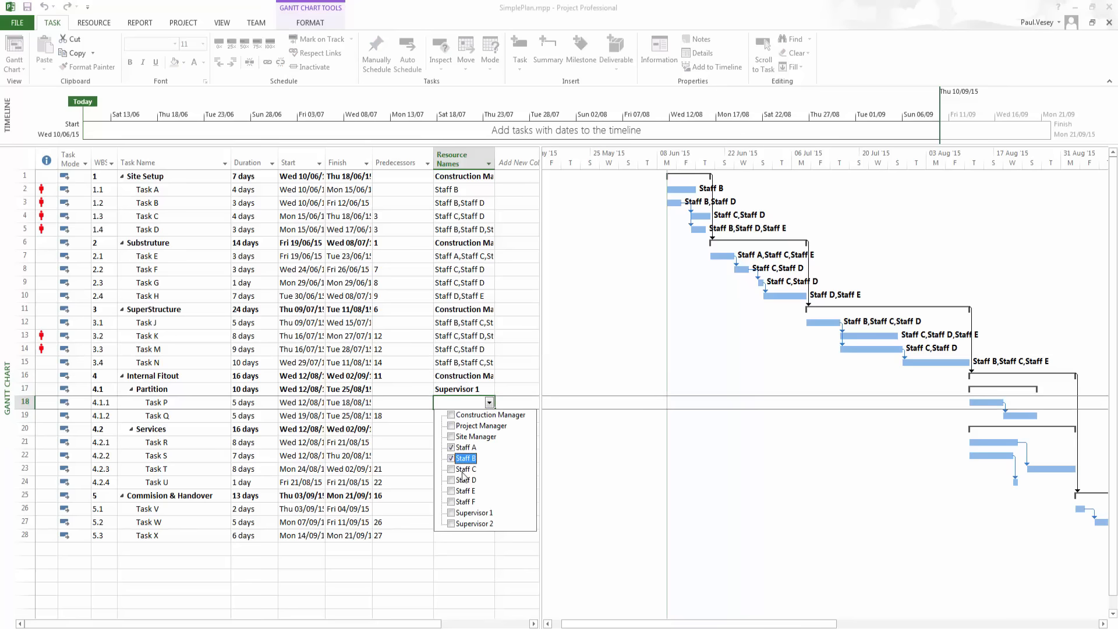
click(460, 512)
click(489, 403)
Assign Staff B and Staff C to Task Q under Partition
click(486, 417)
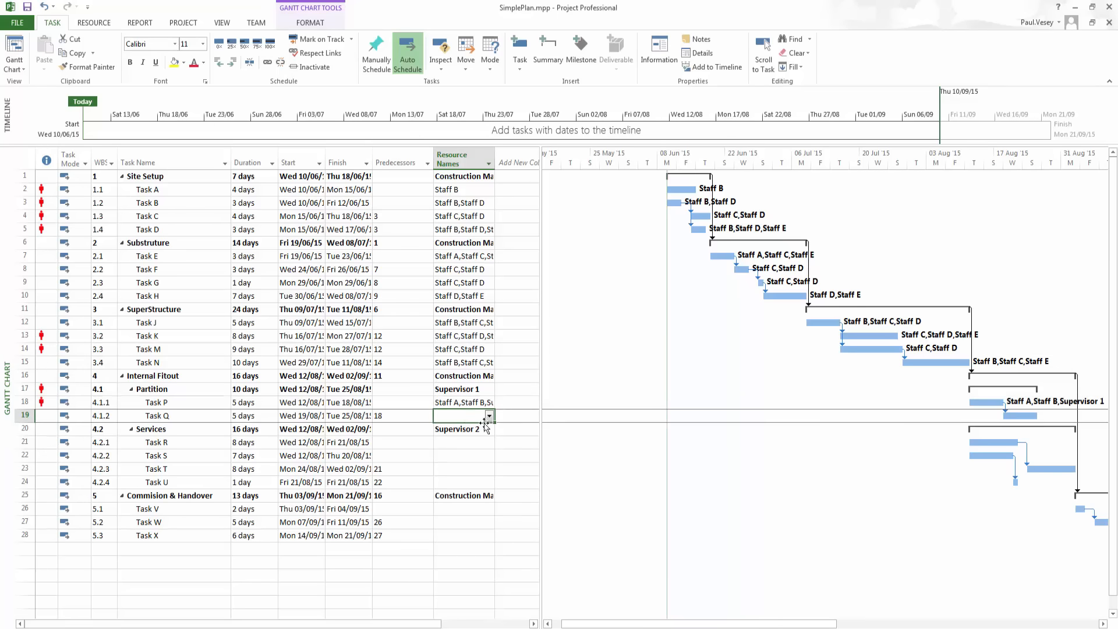
click(489, 416)
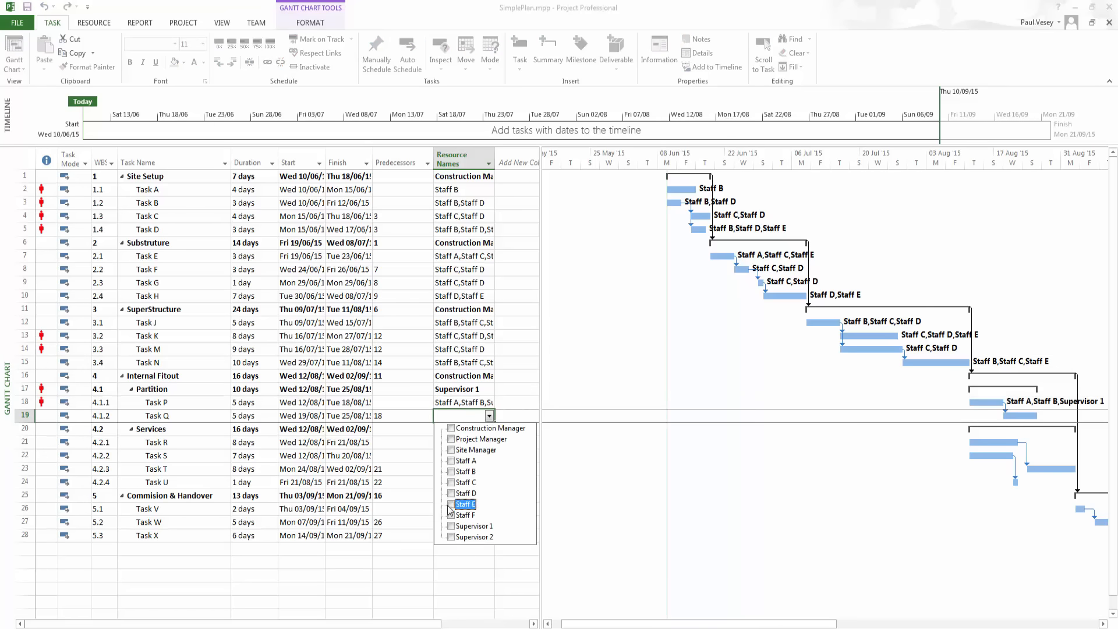
click(464, 482)
click(463, 472)
click(489, 416)
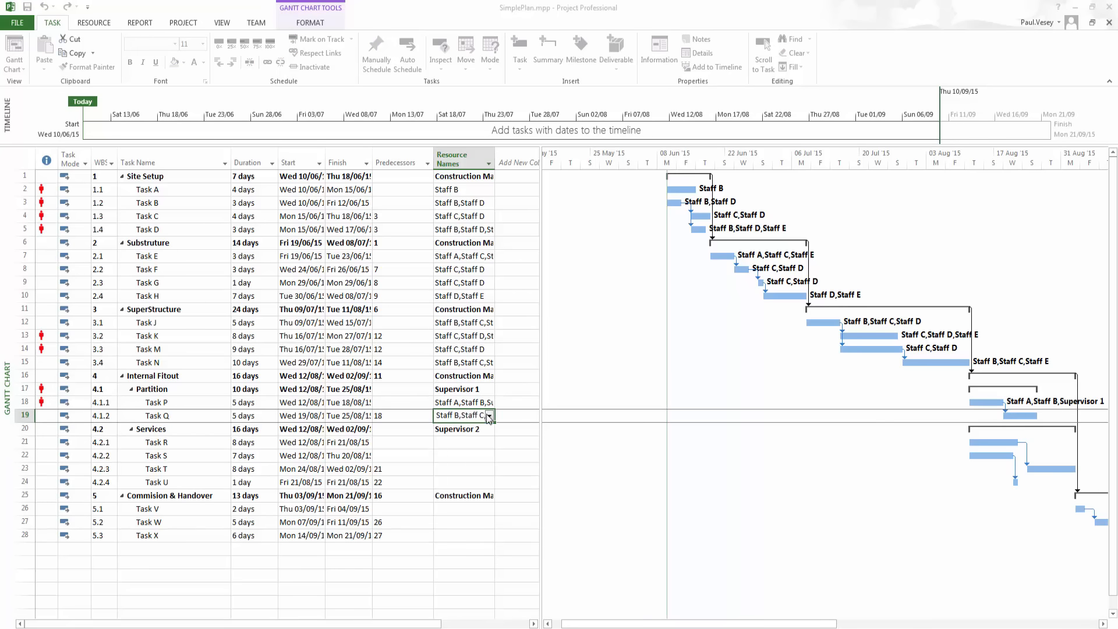
Assign Staff A and Staff C to Task R under Services and fill the same assignment down to Tasks S, T and U
click(466, 442)
click(489, 443)
click(452, 488)
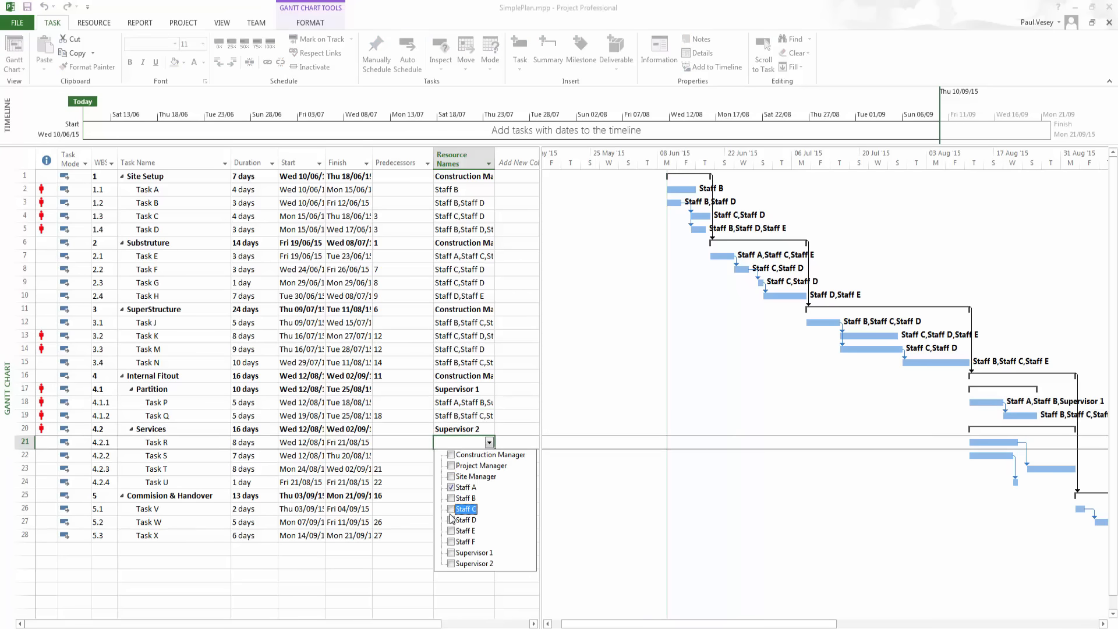
click(452, 509)
click(490, 443)
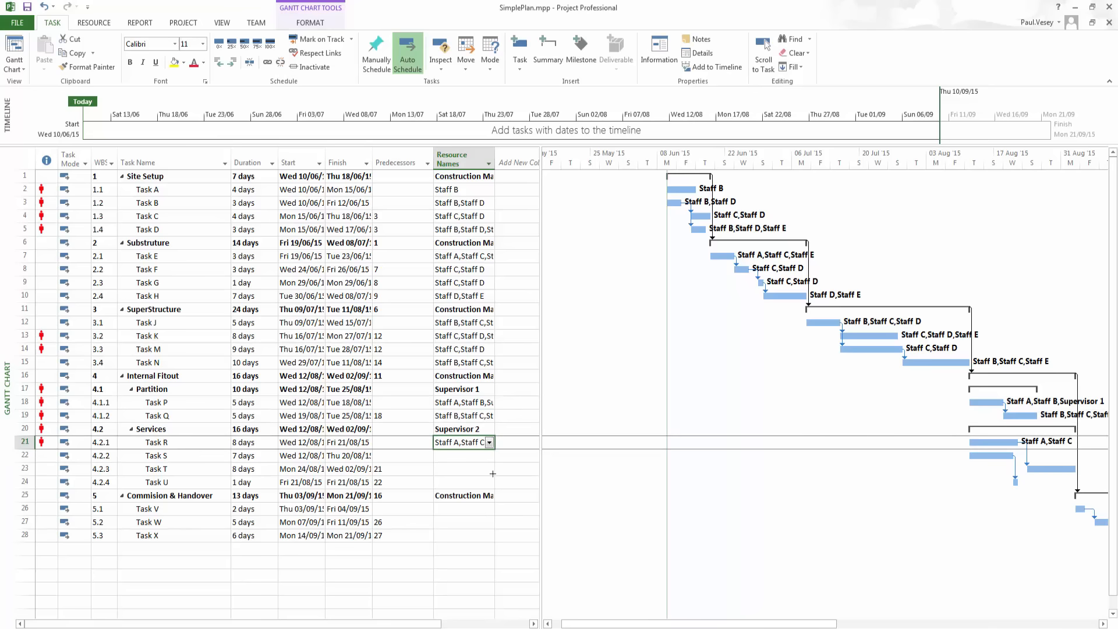
drag(493, 474, 493, 484)
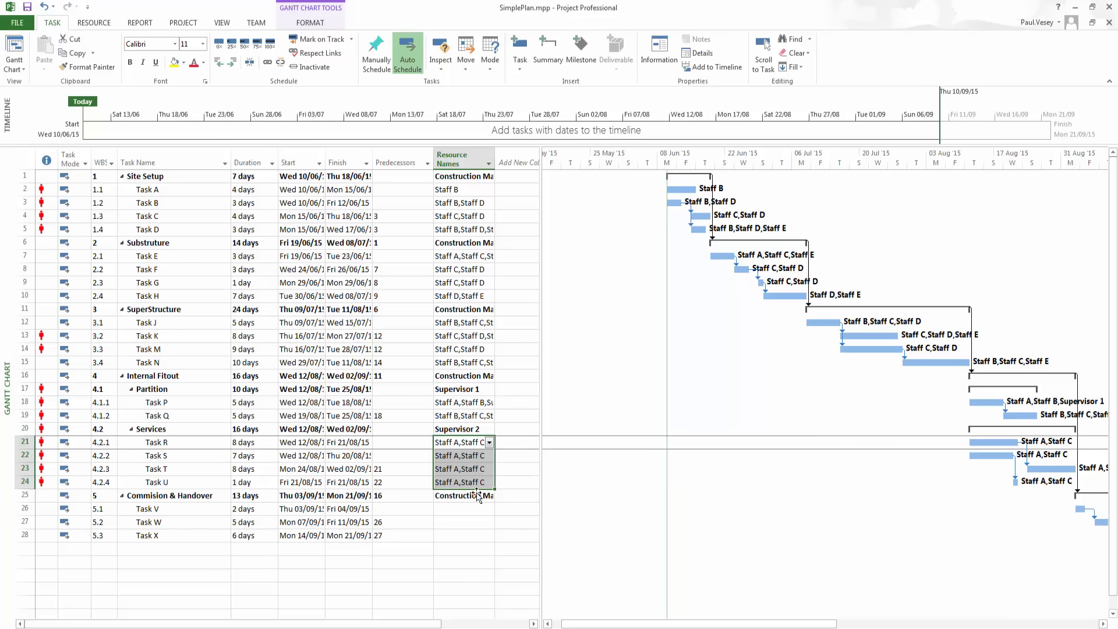
Assign Staff B and Staff C to Task V under Commision & Handover and copy the assignment down to Tasks W and X
click(463, 509)
scroll(484, 501, down, 2)
click(490, 429)
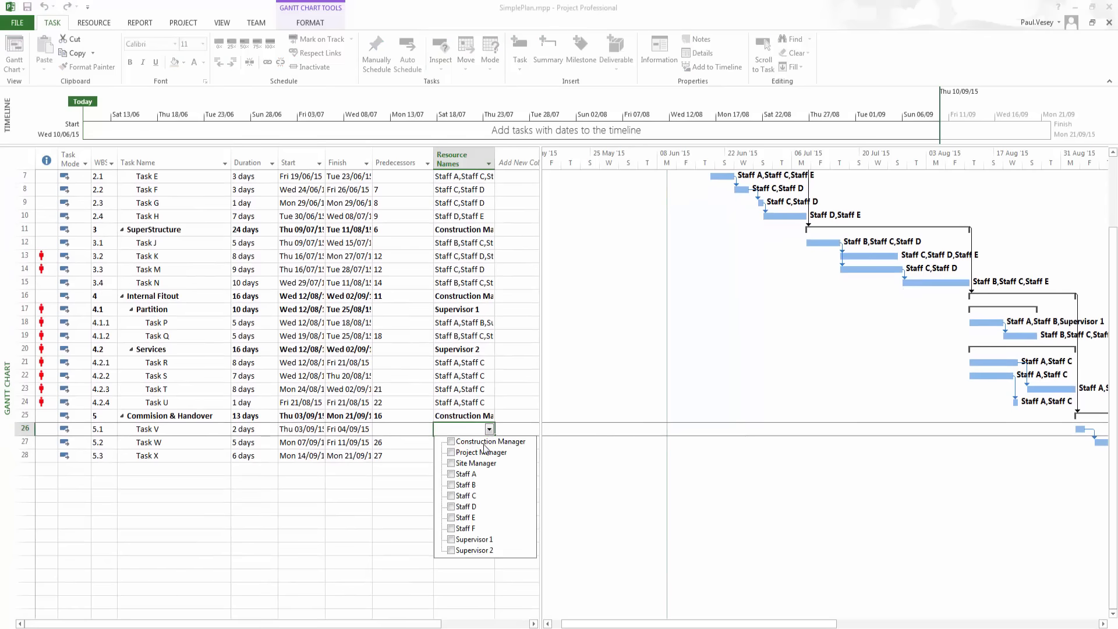
click(454, 495)
click(455, 507)
click(490, 429)
click(472, 443)
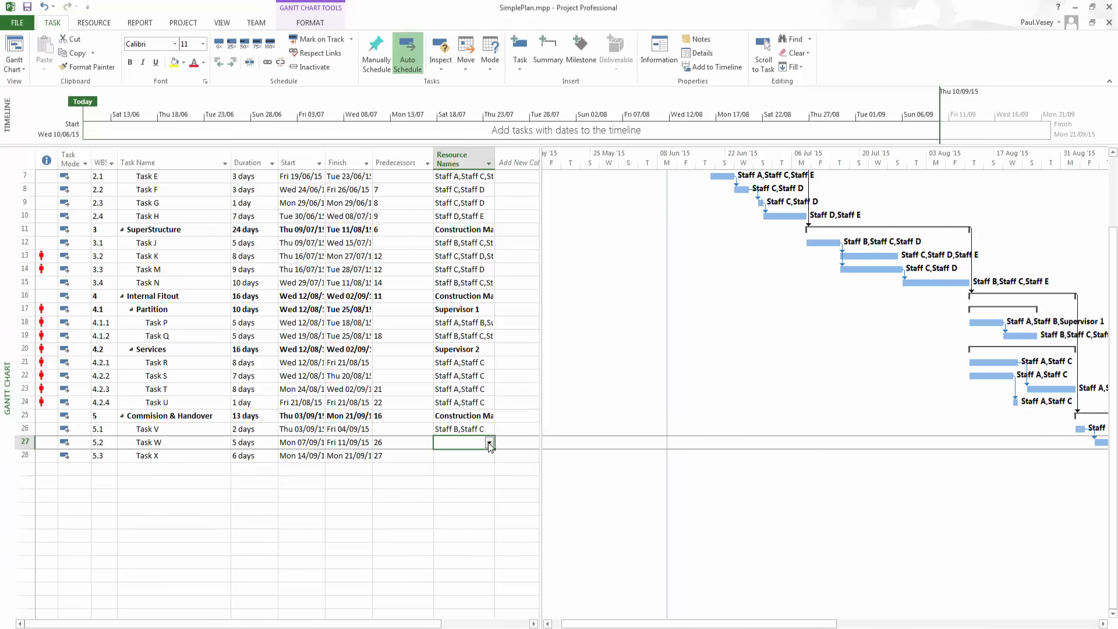
click(489, 435)
drag(494, 435, 492, 468)
click(480, 482)
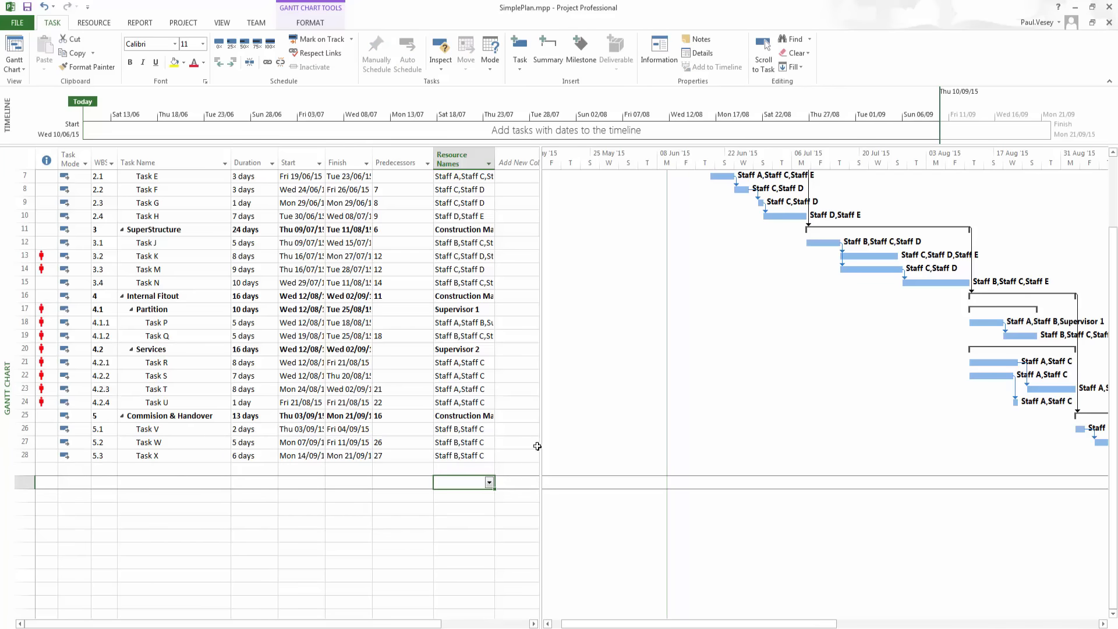
Review the schedule fields, resource names and overallocation indicators of Tasks A to D under Site Setup
scroll(536, 372, up, 2)
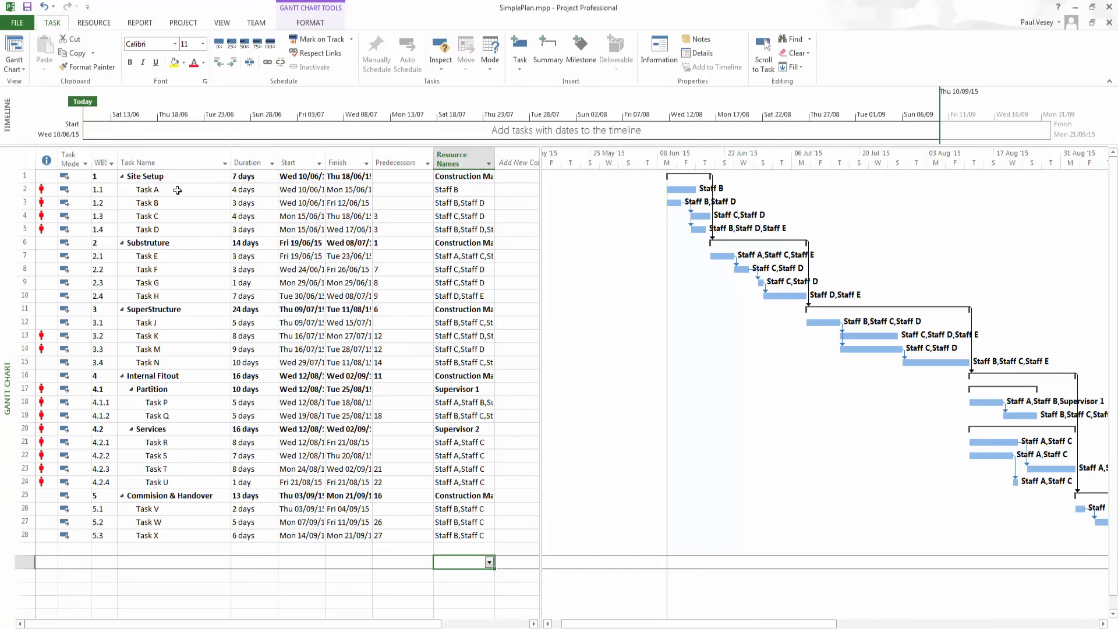
click(177, 190)
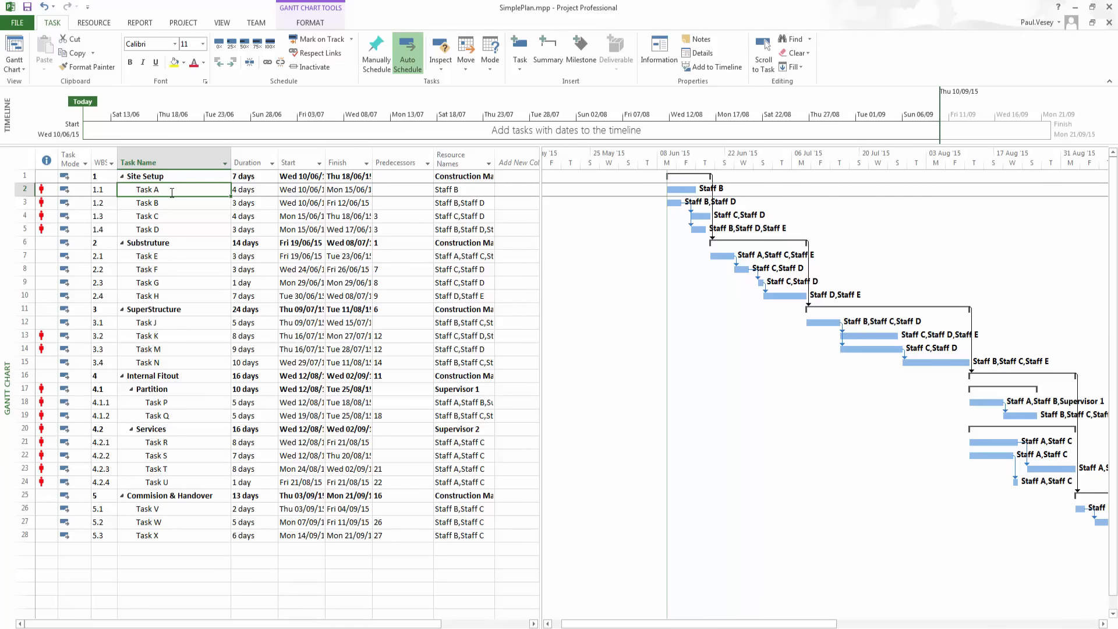
key(Tab)
key(Tab)
key(Tab)
key(Tab)
key(Tab)
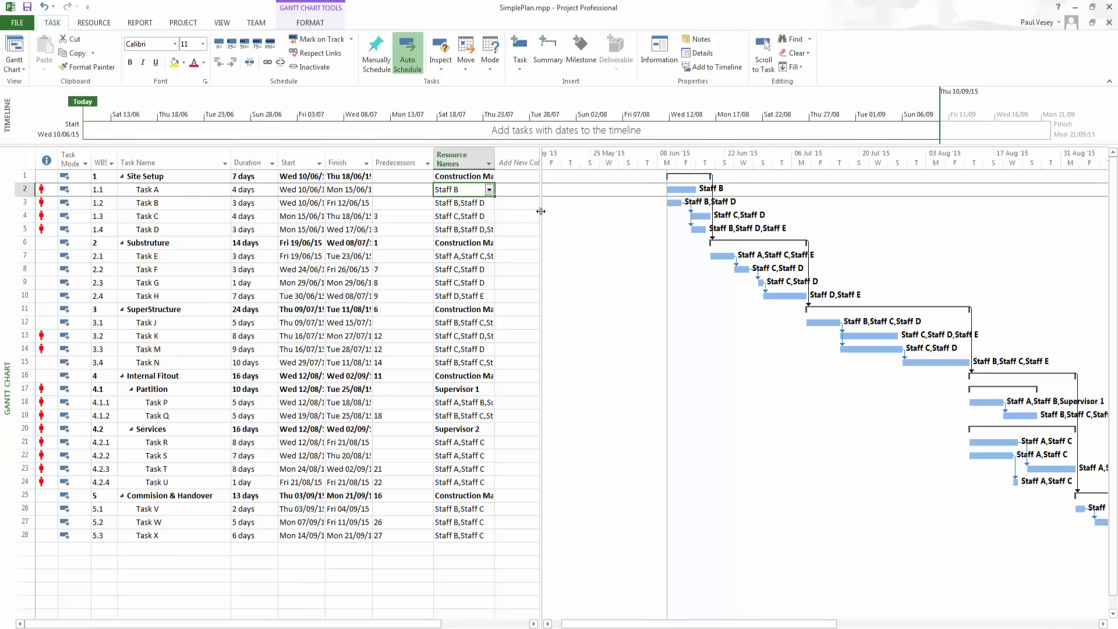
drag(541, 211, 543, 212)
click(204, 210)
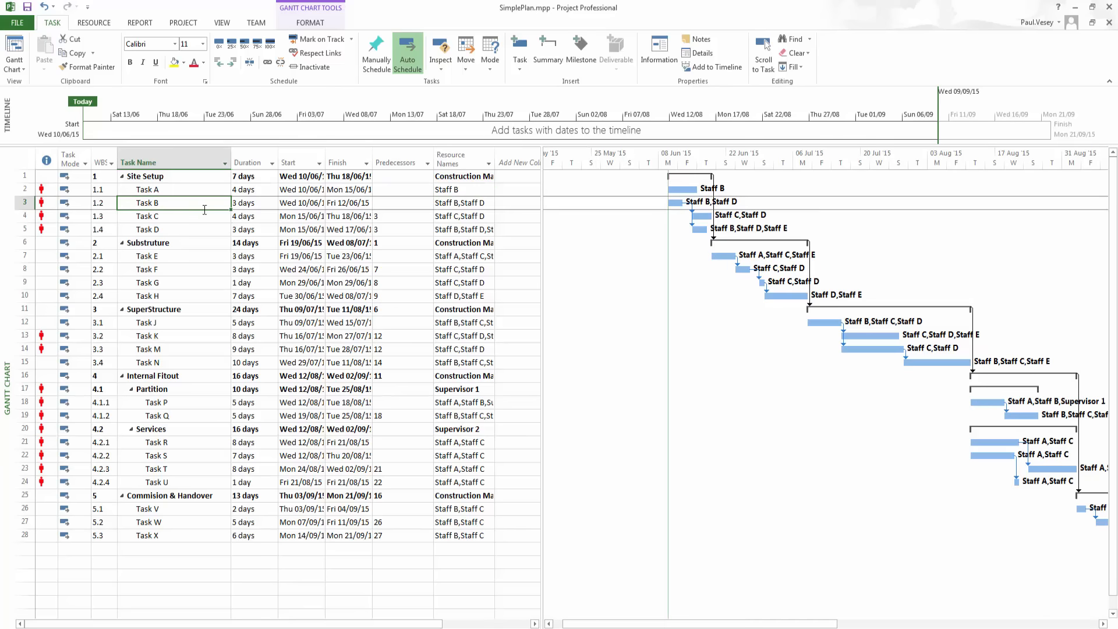
click(198, 231)
click(202, 216)
click(203, 189)
click(204, 202)
click(204, 216)
click(200, 233)
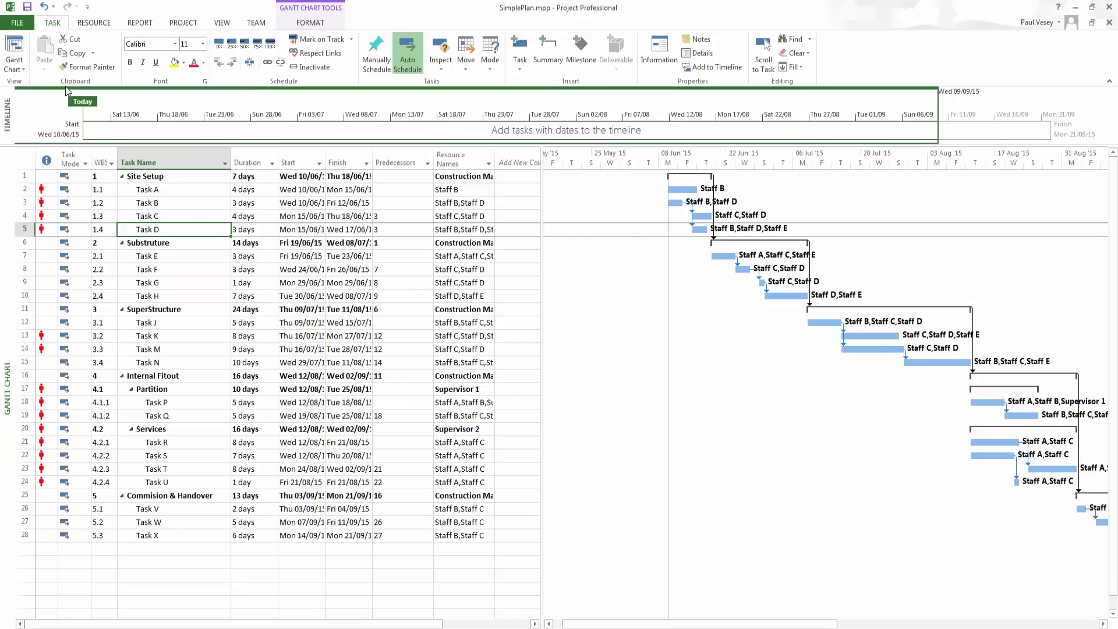
Switch to the Resource Usage view and look through the work hours listed for every resource
click(23, 66)
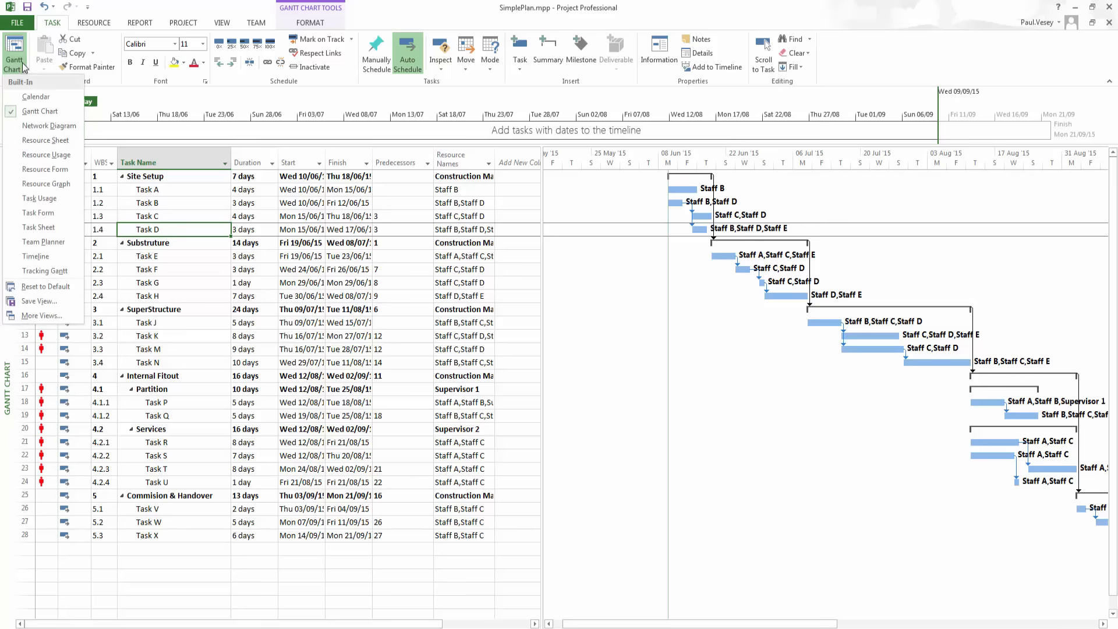
click(47, 156)
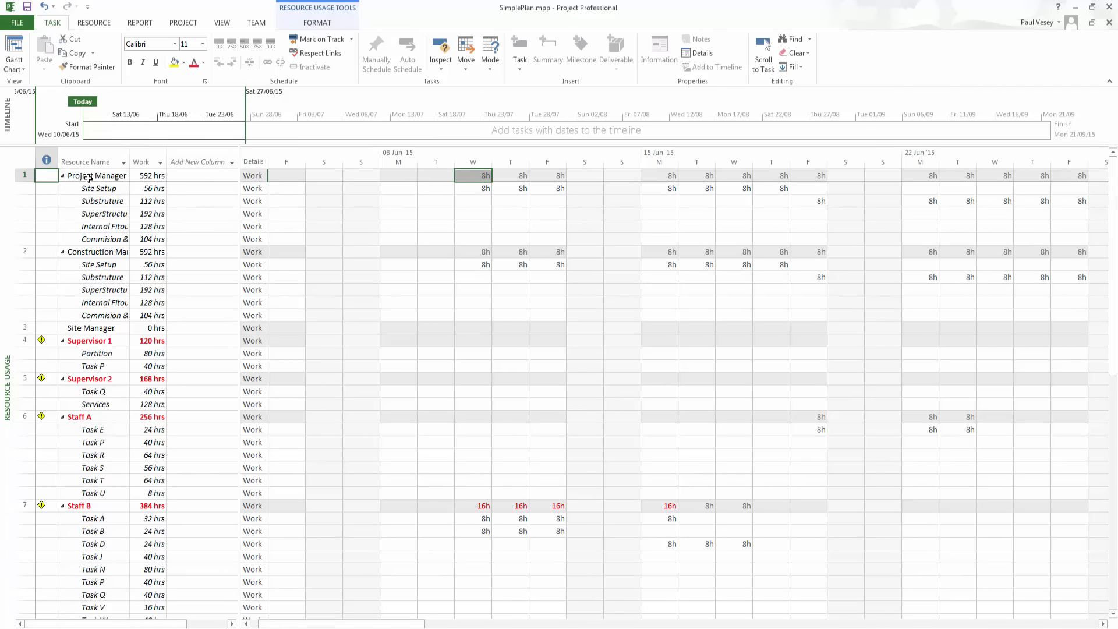
scroll(92, 342, down, 2)
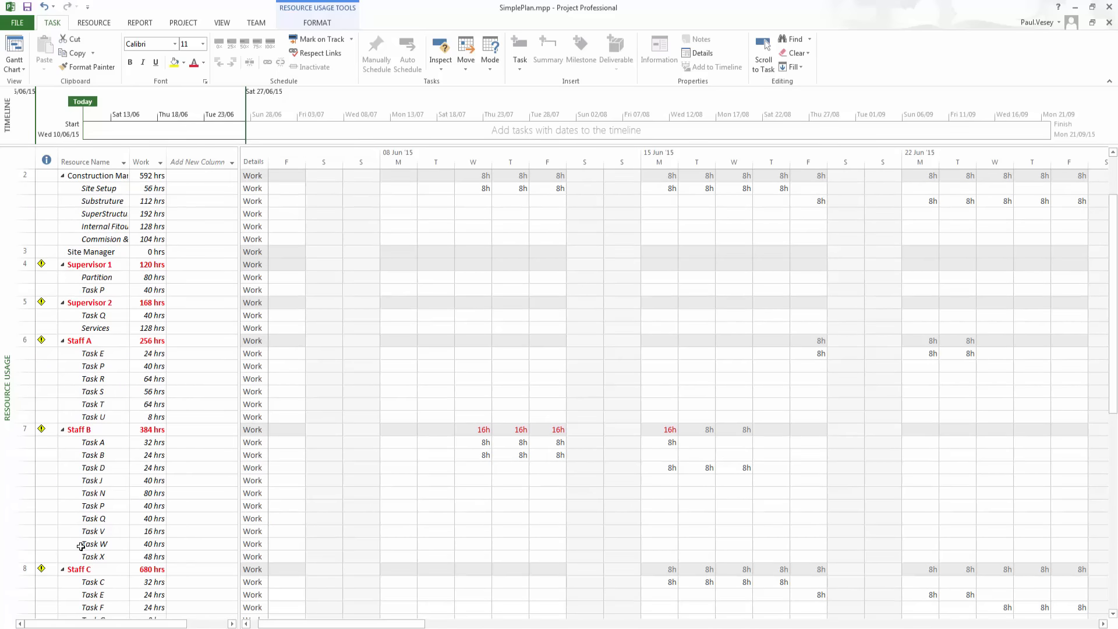
scroll(81, 548, down, 3)
scroll(84, 525, down, 5)
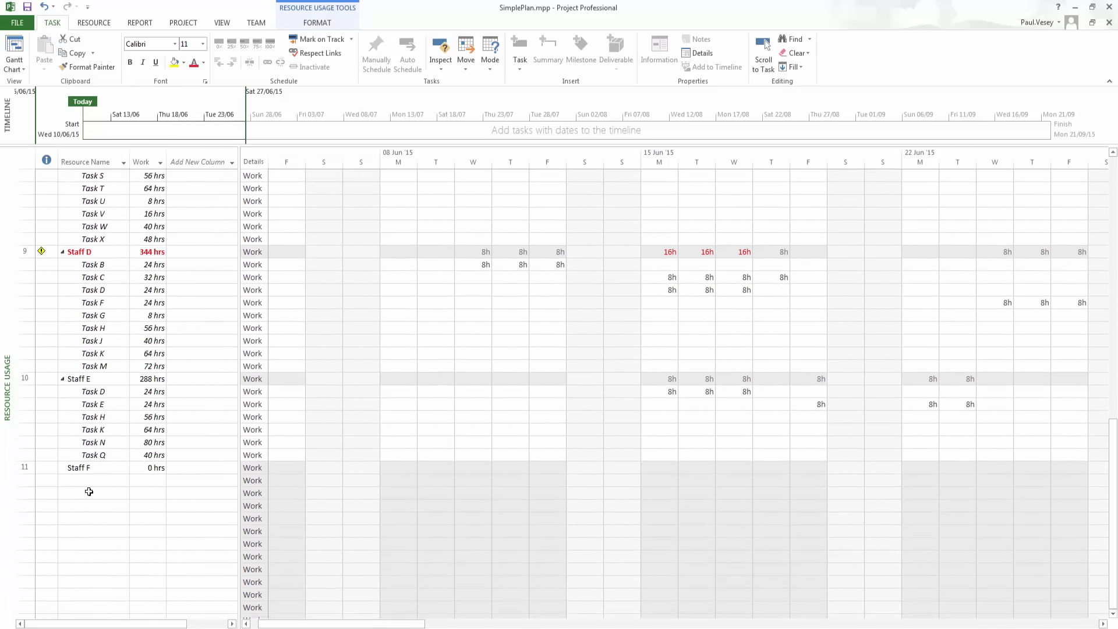
scroll(104, 379, up, 10)
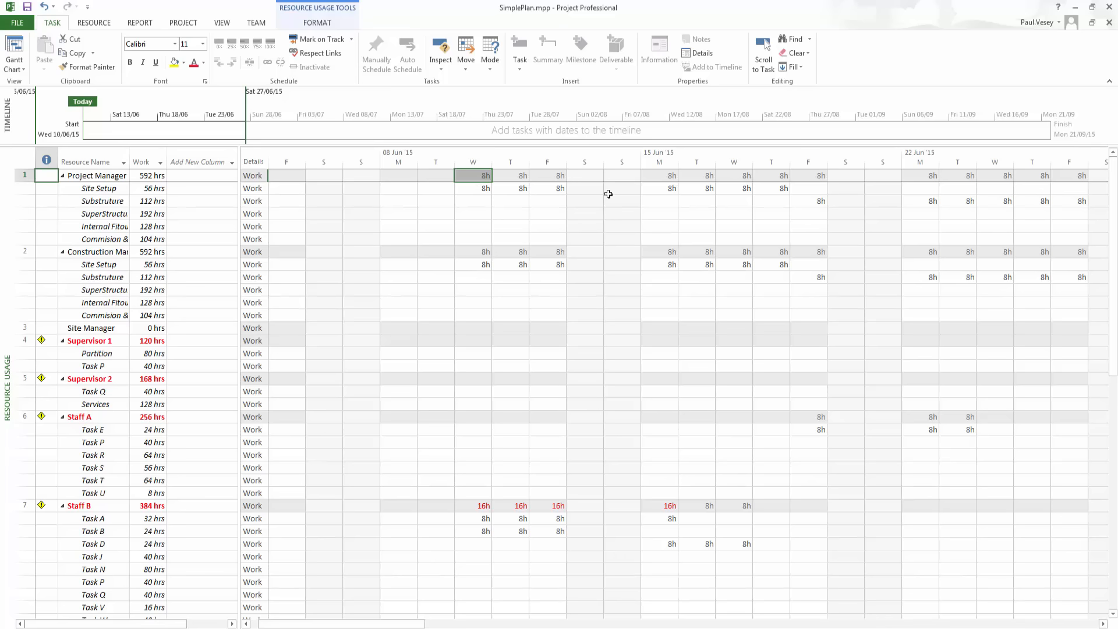
Examine the Project Manager's daily Site Setup hours and Staff B's overlapping June hours on Task A and Task B
click(486, 188)
click(511, 188)
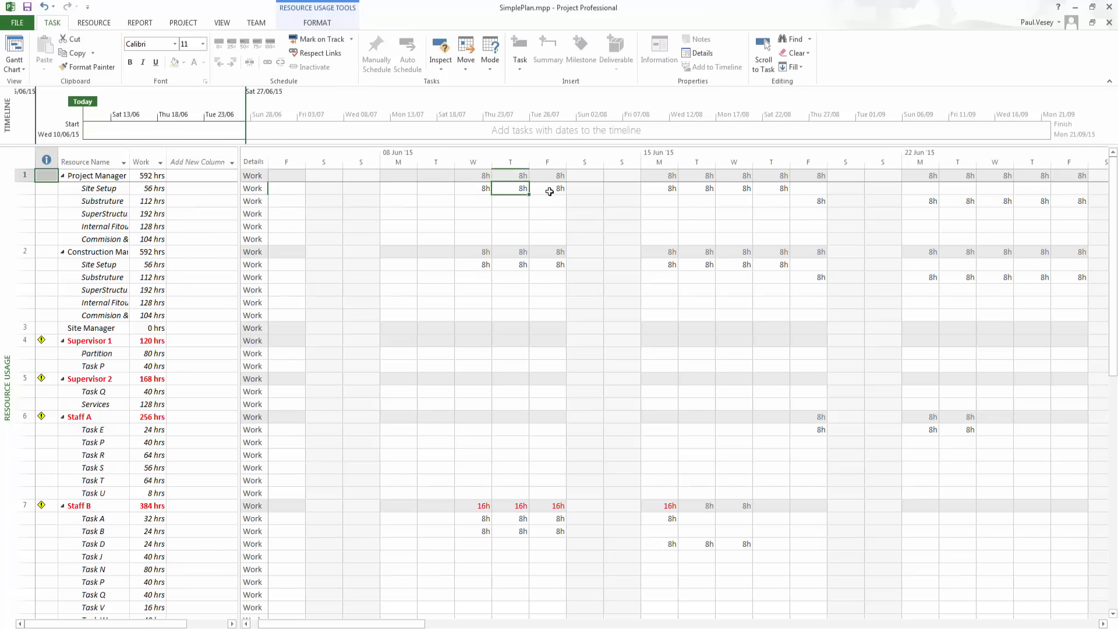
click(549, 188)
scroll(495, 528, down, 7)
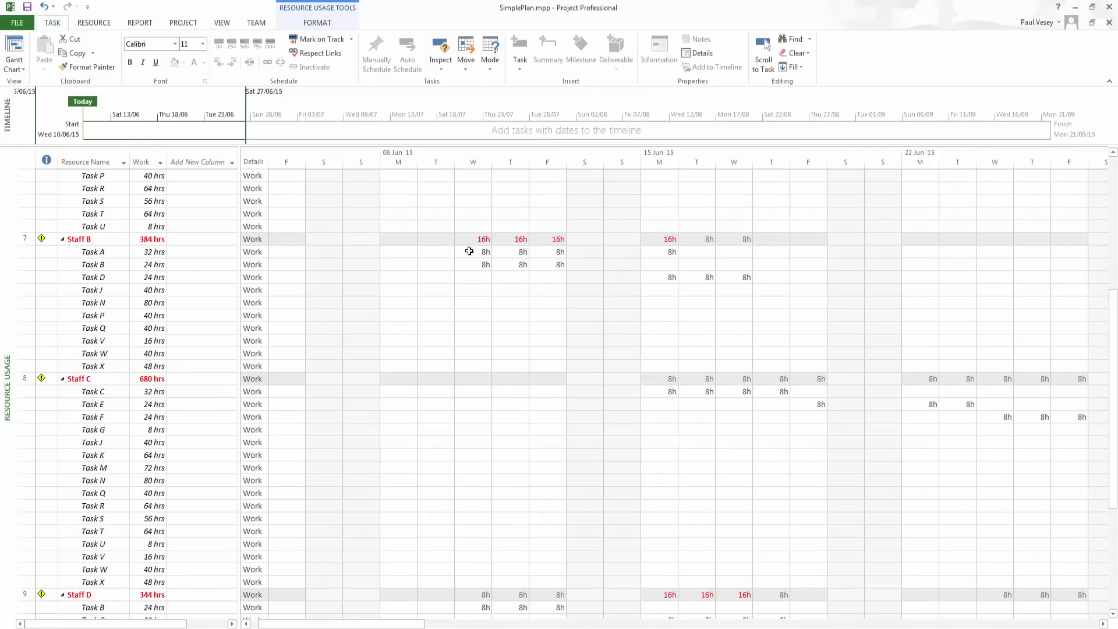
click(112, 253)
click(111, 265)
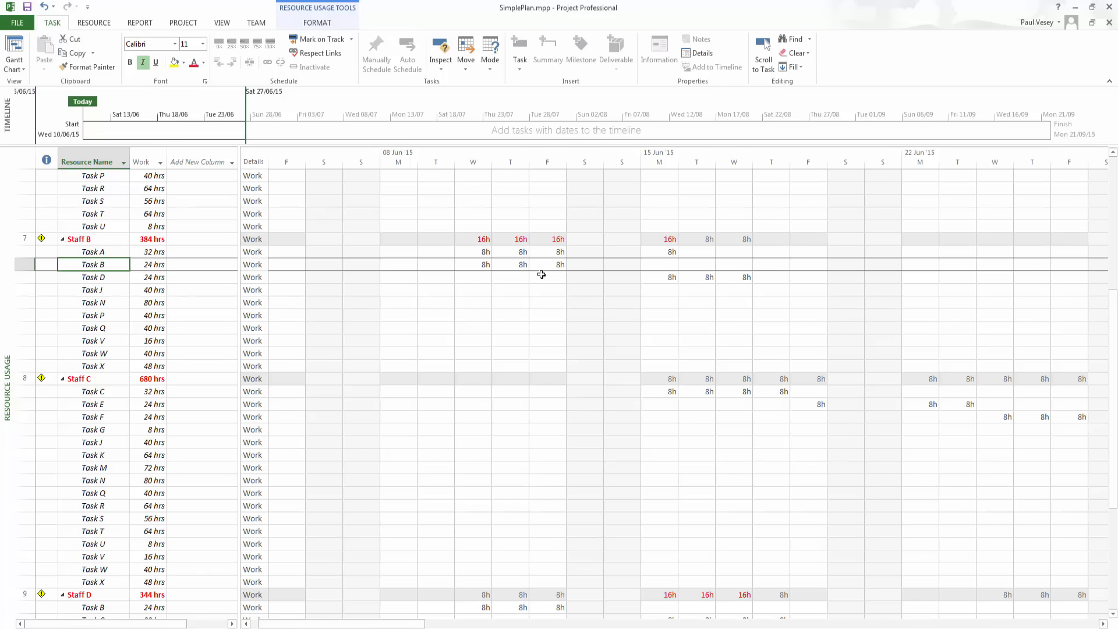
scroll(601, 328, down, 11)
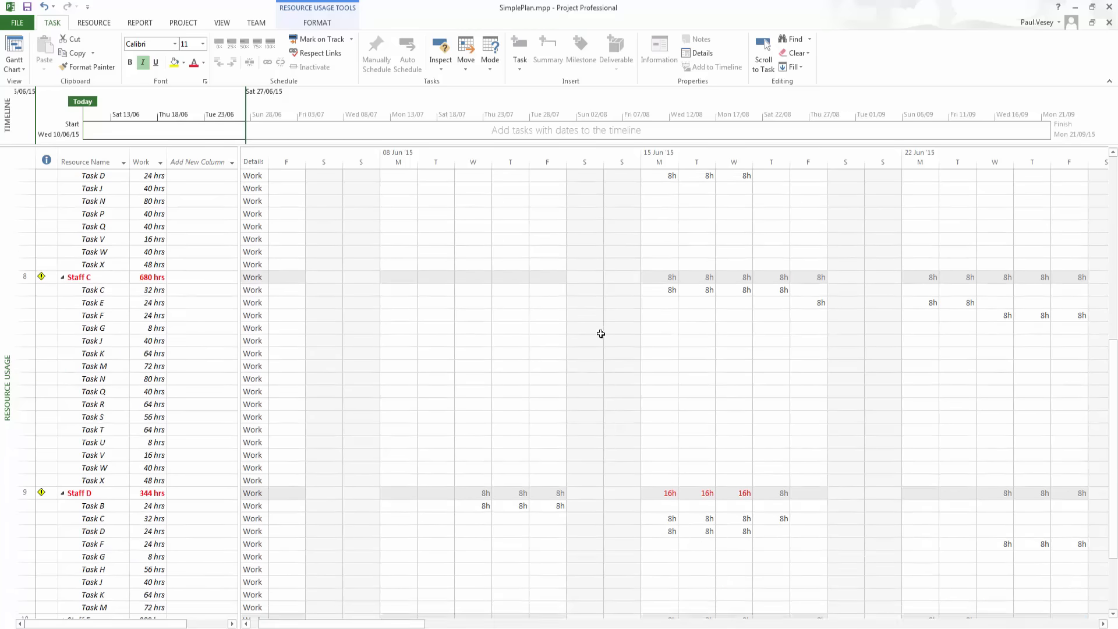
scroll(601, 328, down, 5)
scroll(601, 327, up, 20)
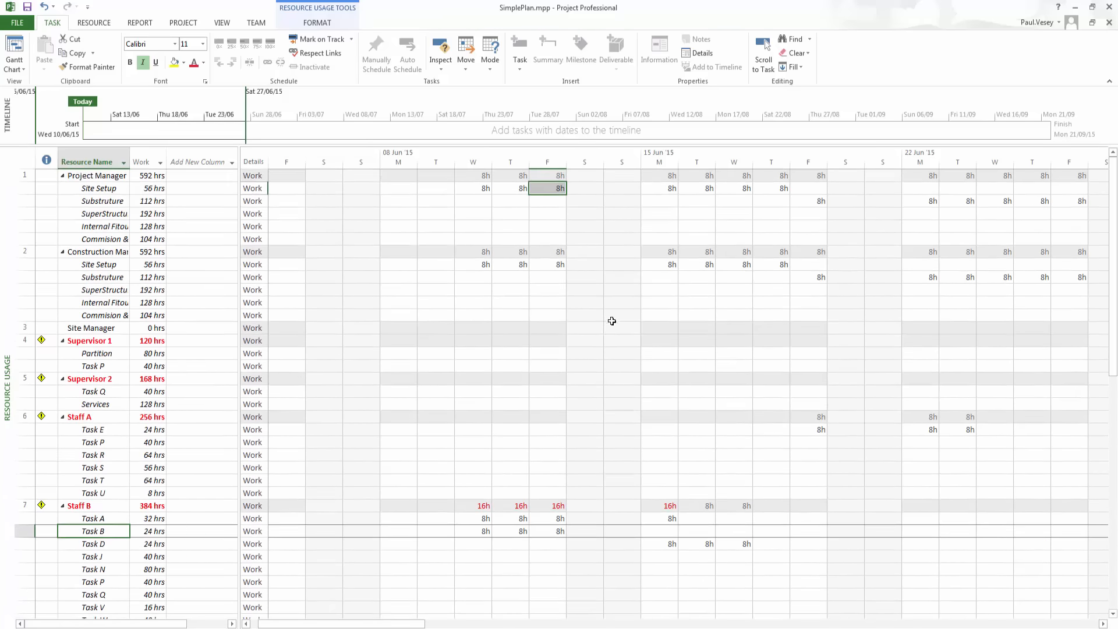
scroll(612, 322, down, 8)
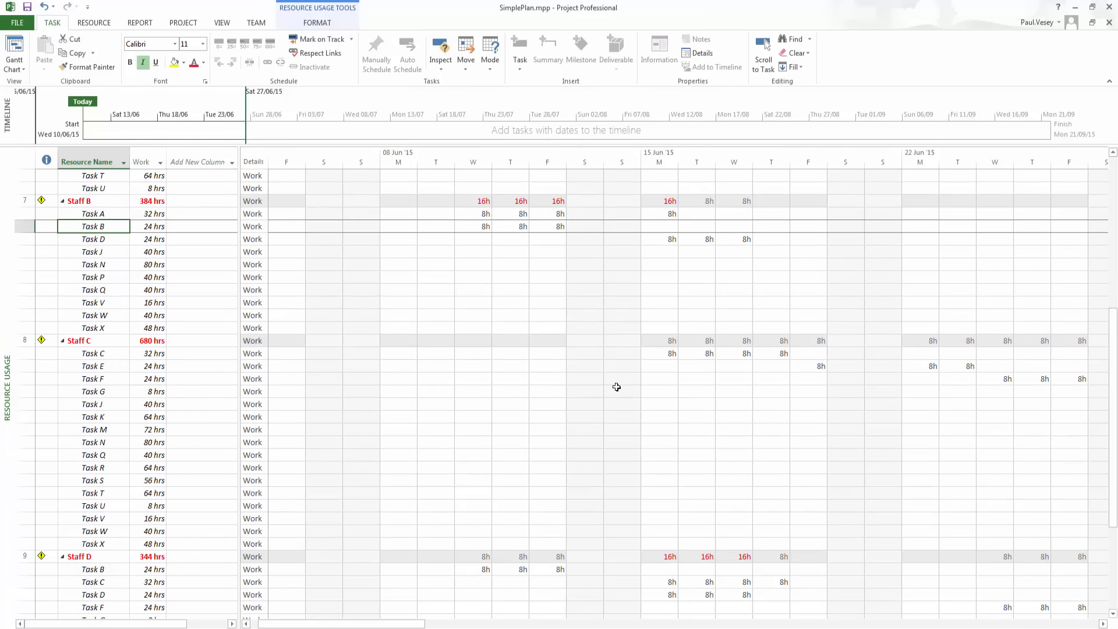
Check the July workload of Staff A to Staff E for overallocated days
scroll(594, 509, right, 6)
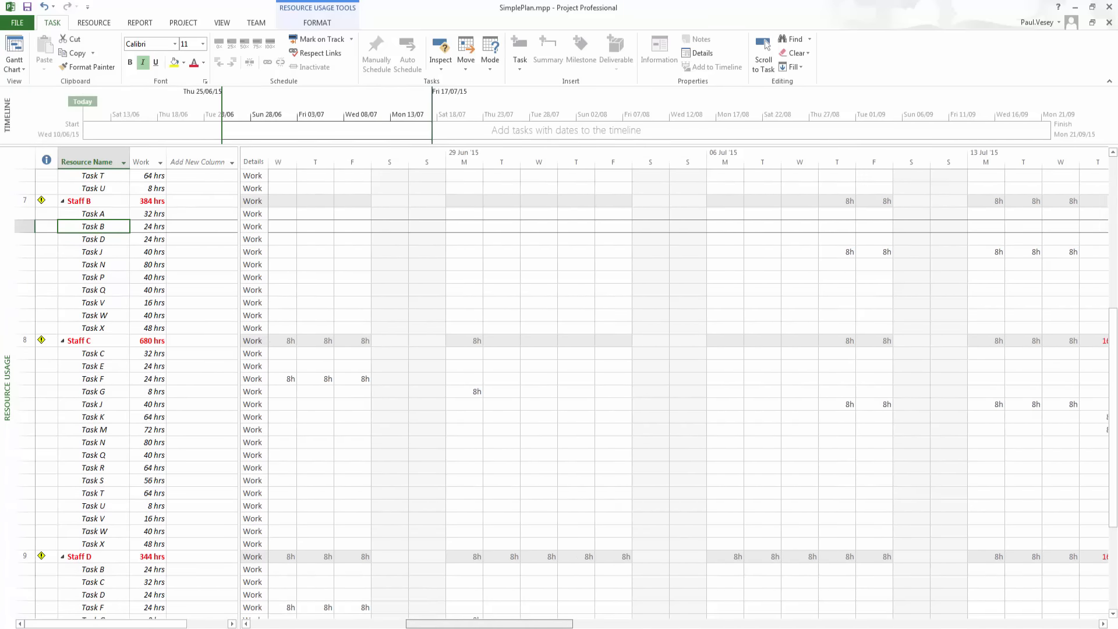
scroll(673, 384, right, 5)
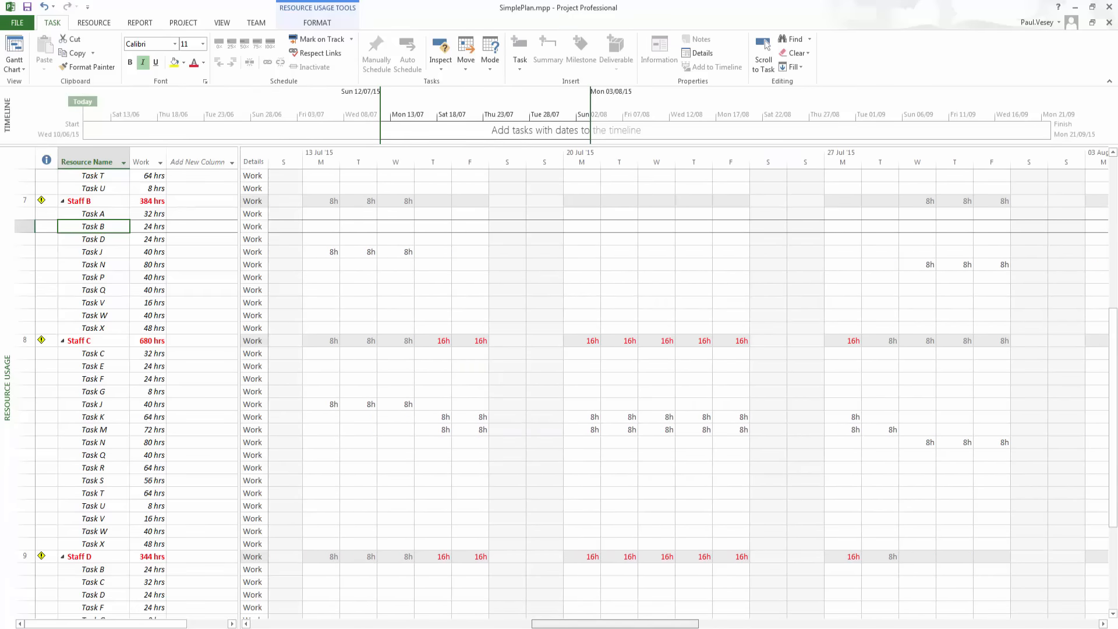
drag(615, 624, 615, 624)
scroll(726, 367, down, 5)
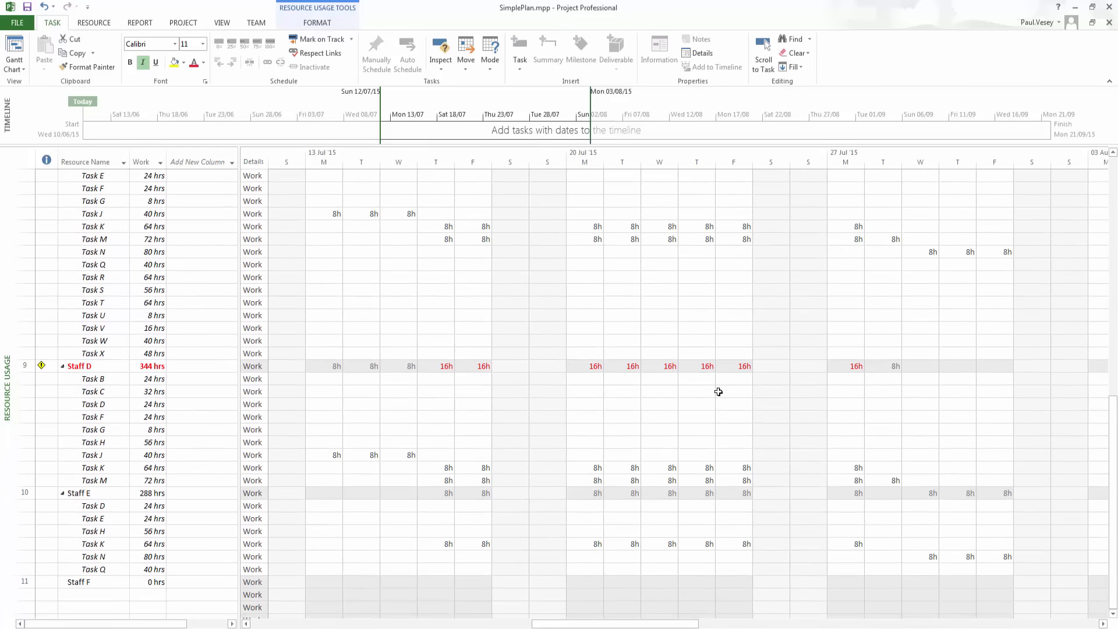
scroll(720, 394, down, 3)
scroll(721, 392, up, 10)
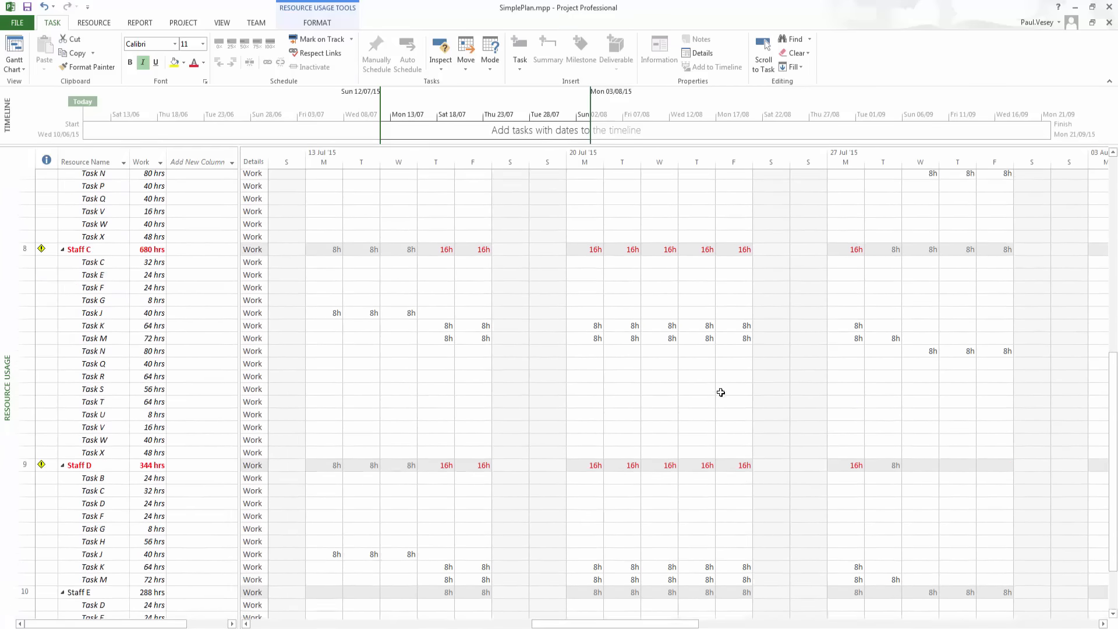
scroll(721, 393, up, 4)
scroll(722, 394, down, 9)
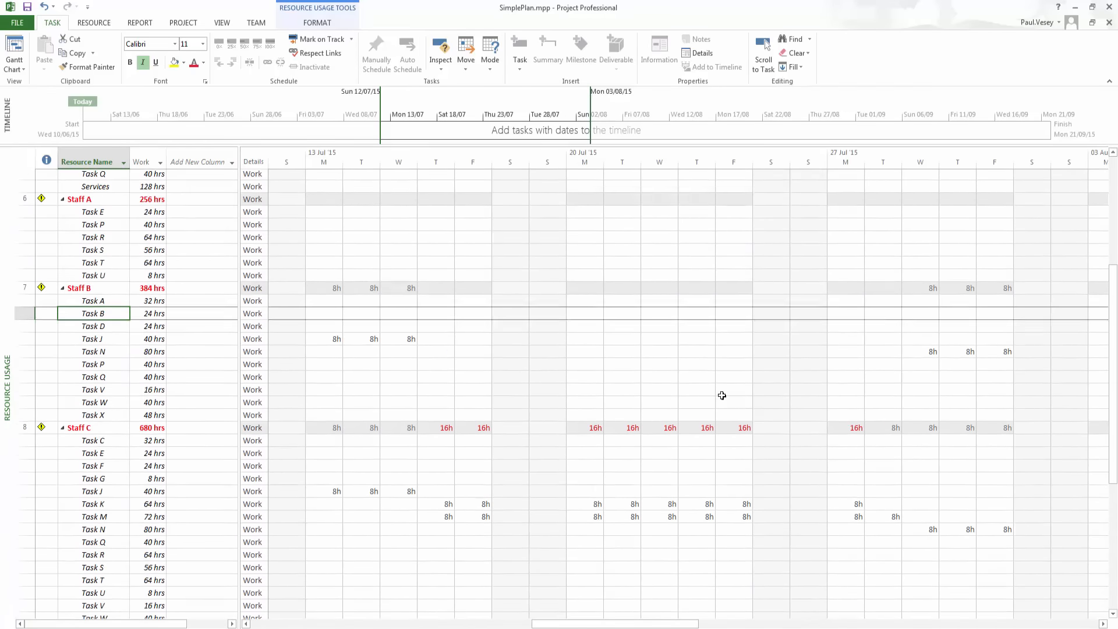
scroll(722, 396, down, 2)
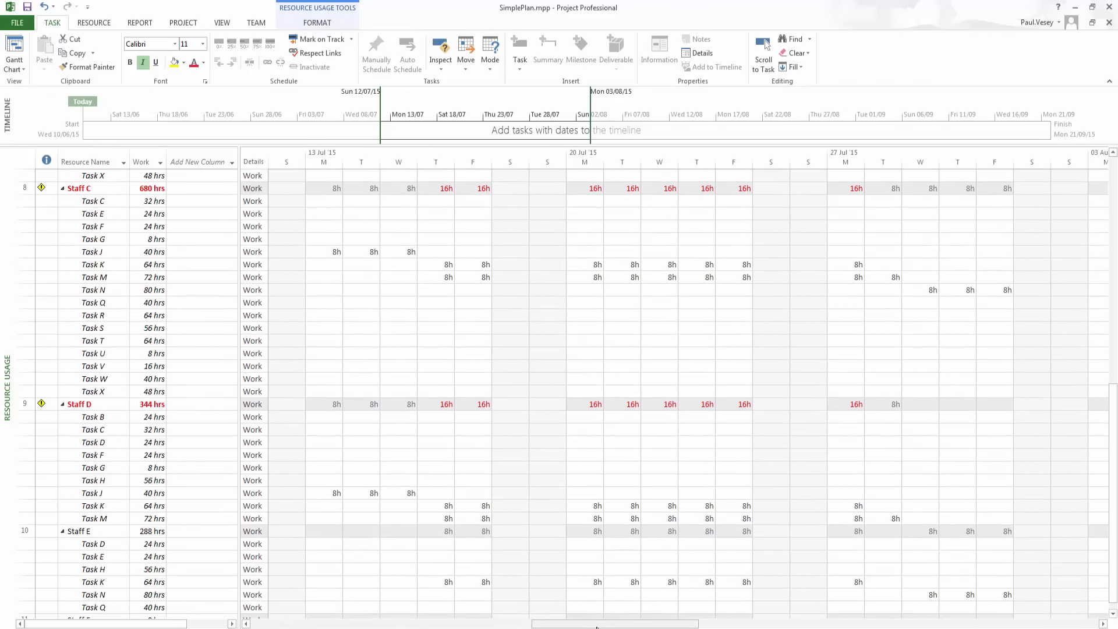
Inspect Staff C's overallocated days in August, and return to the June hours at the start of the resource list
drag(613, 623, 836, 622)
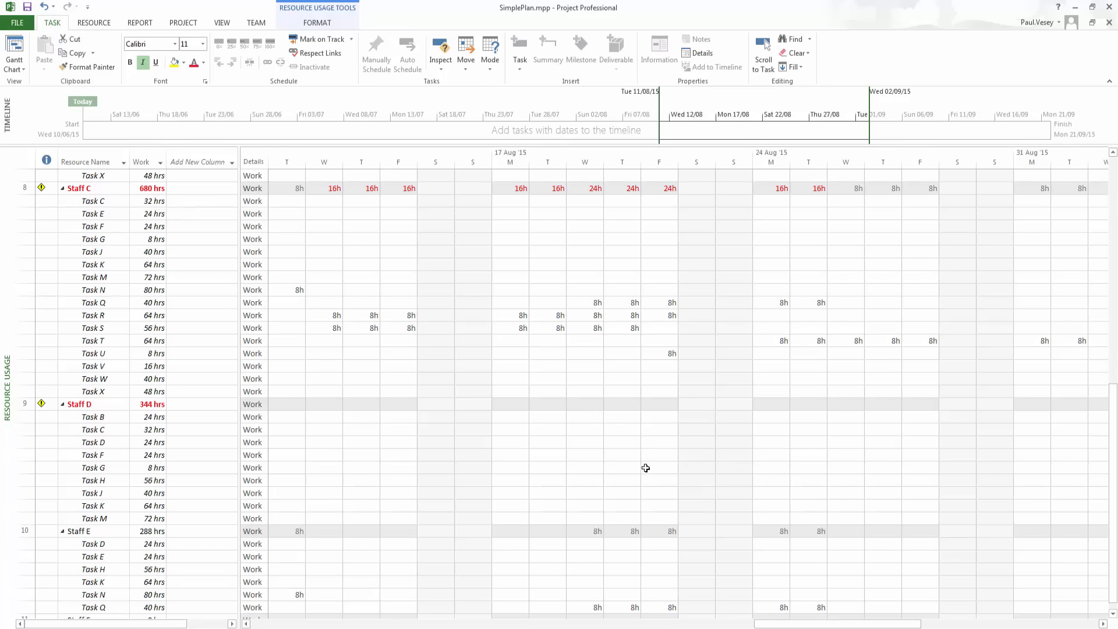
drag(793, 624, 299, 592)
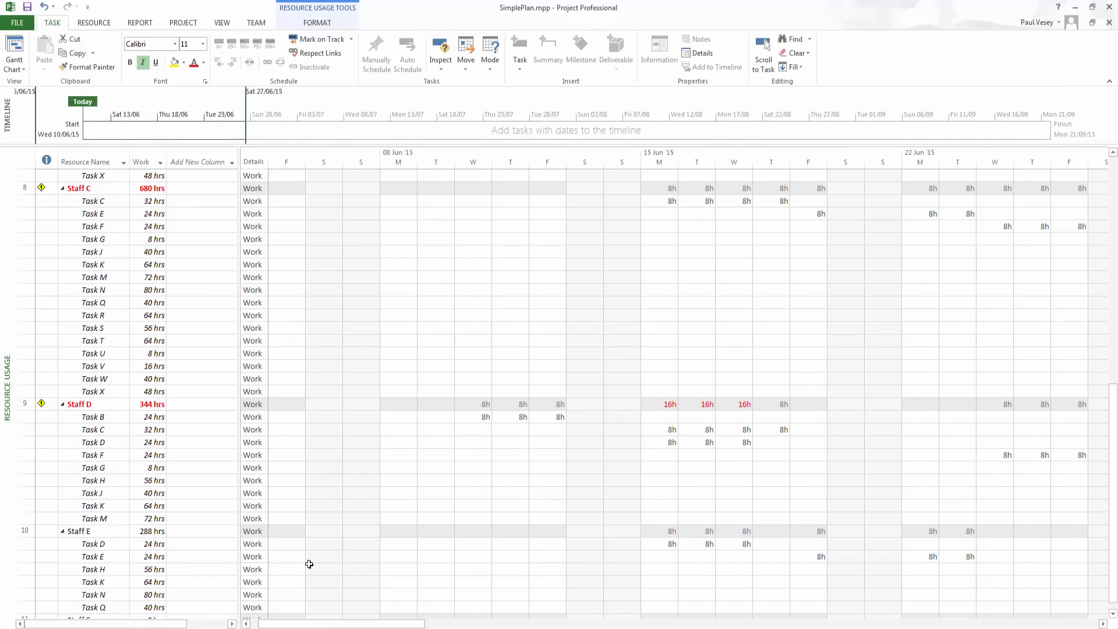
scroll(309, 564, down, 5)
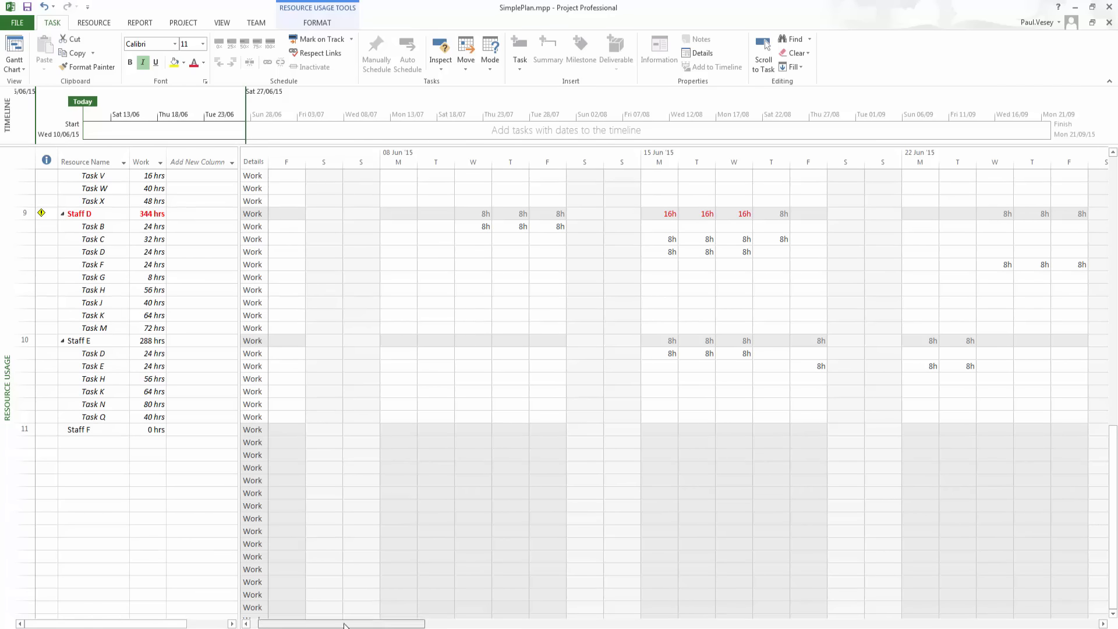
drag(351, 622, 343, 623)
scroll(380, 503, up, 5)
scroll(380, 503, up, 15)
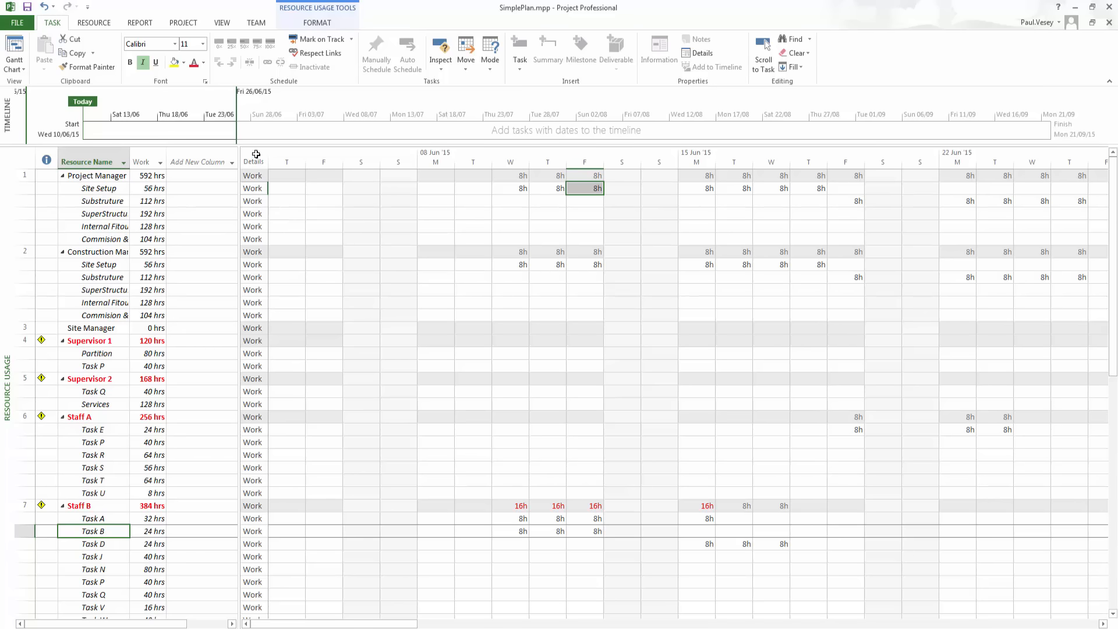
Show Cost alongside Work in the usage details and select Site Setup under Project Manager
right_click(251, 202)
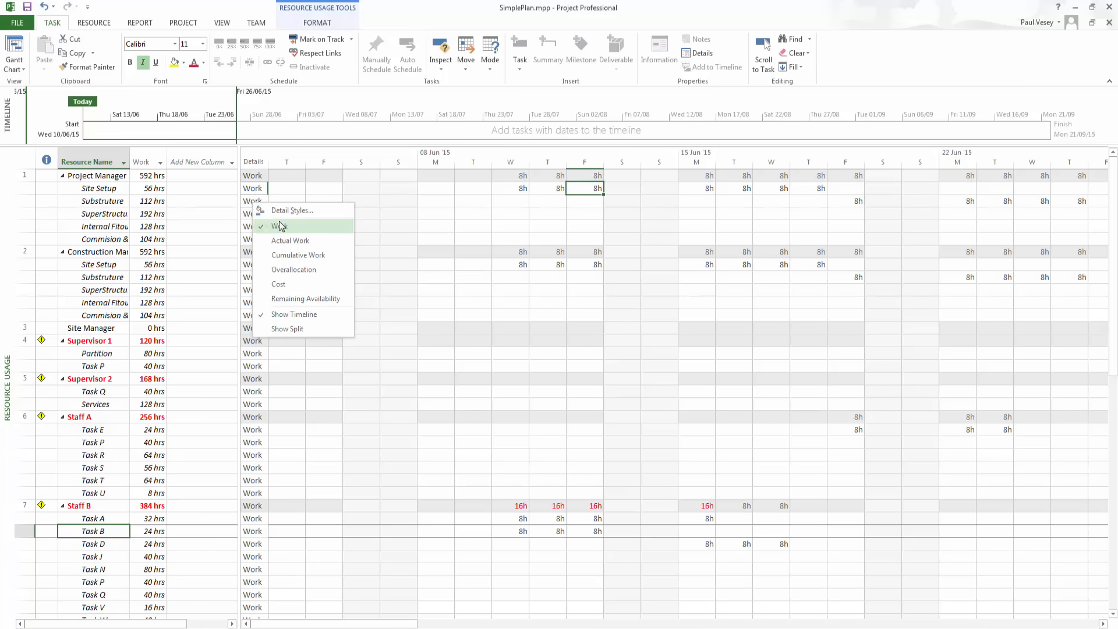
click(278, 284)
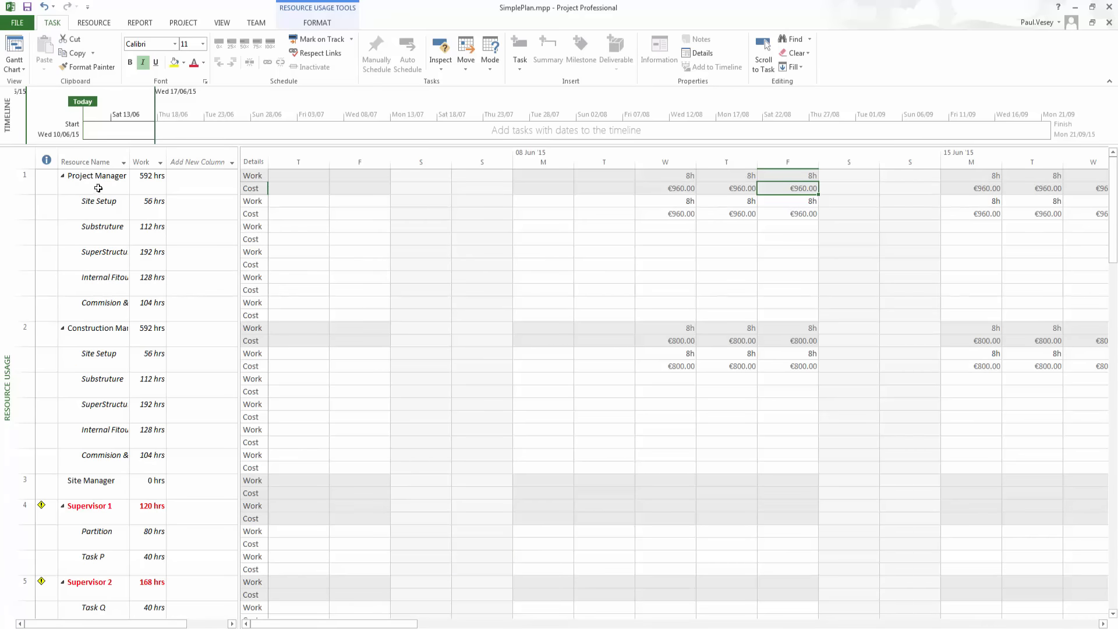
click(95, 205)
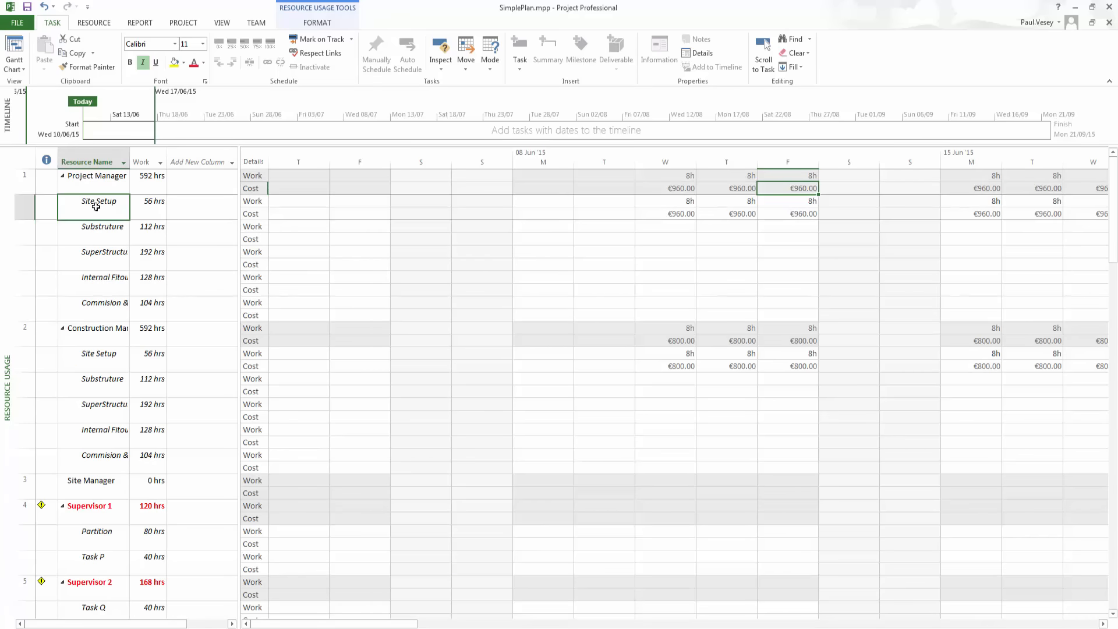
Check the Project Manager's Site Setup work and cost on Wednesday 10 June, and hide Work from the usage details, leaving Cost
click(665, 204)
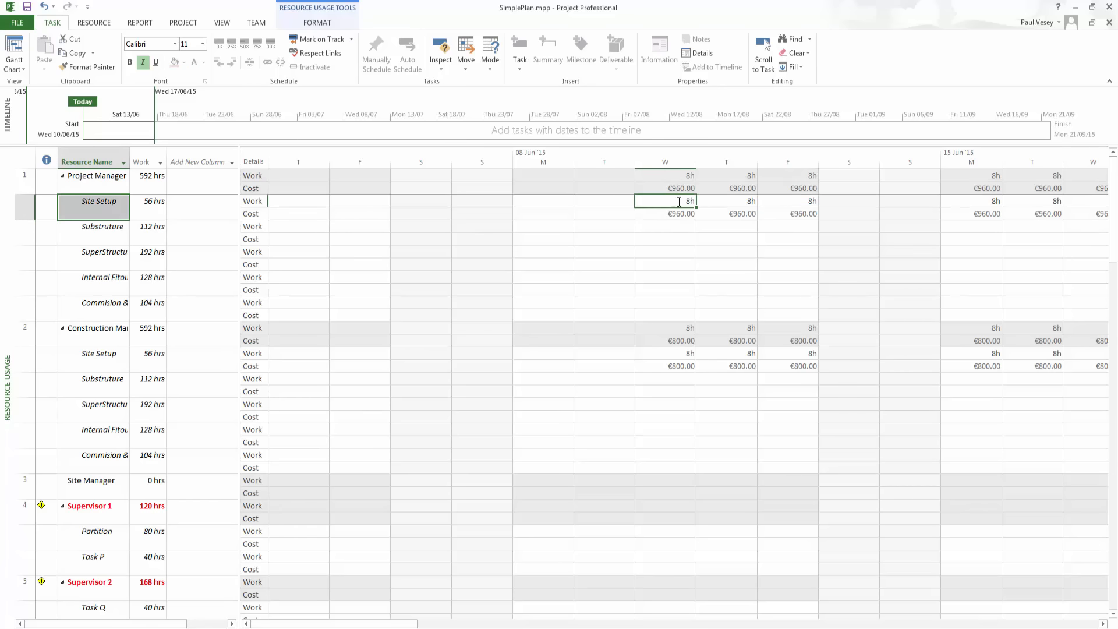
click(663, 211)
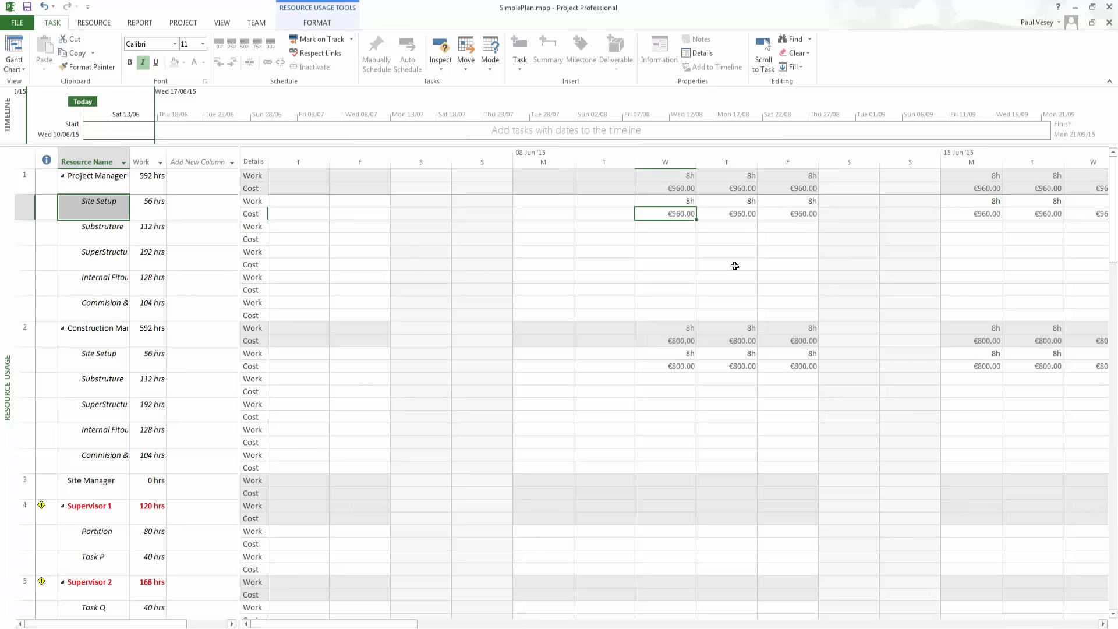
right_click(249, 201)
click(280, 226)
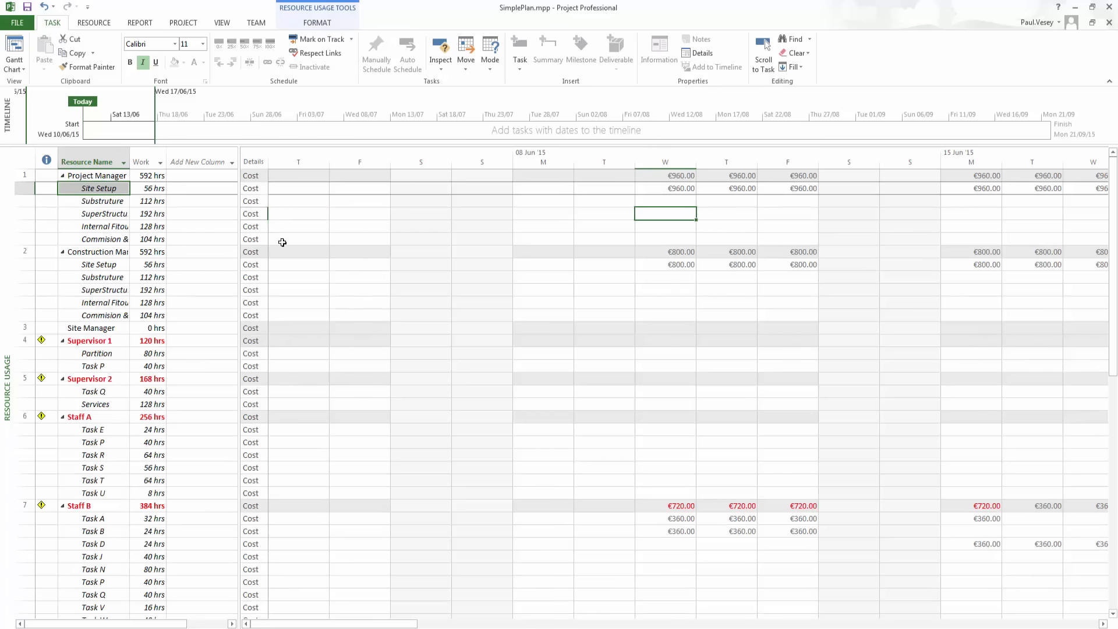
Examine the daily resource costs from the week of 8 June to early July, and return to the first June week
click(719, 213)
key(Right)
key(Right)
key(Right)
key(Right)
key(Right)
key(Right)
key(Right)
key(Right)
key(Right)
key(Right)
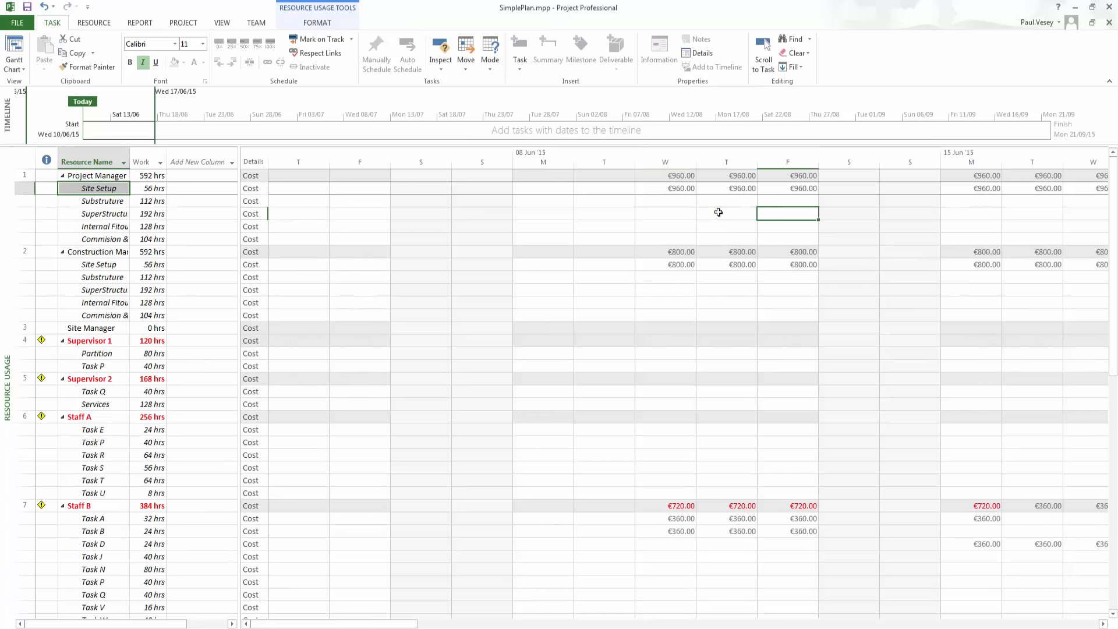
key(Right)
key(Right)
key(Right)
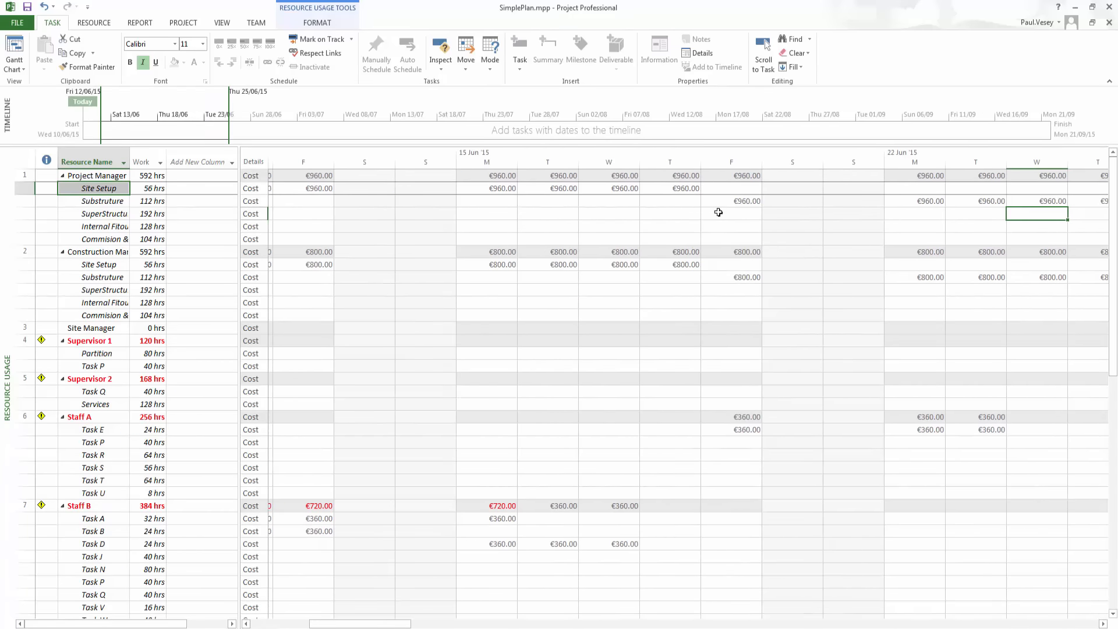
key(Right)
key(Right)
key(Right)
key(Right)
key(Right)
key(Right)
key(Right)
key(Right)
key(Right)
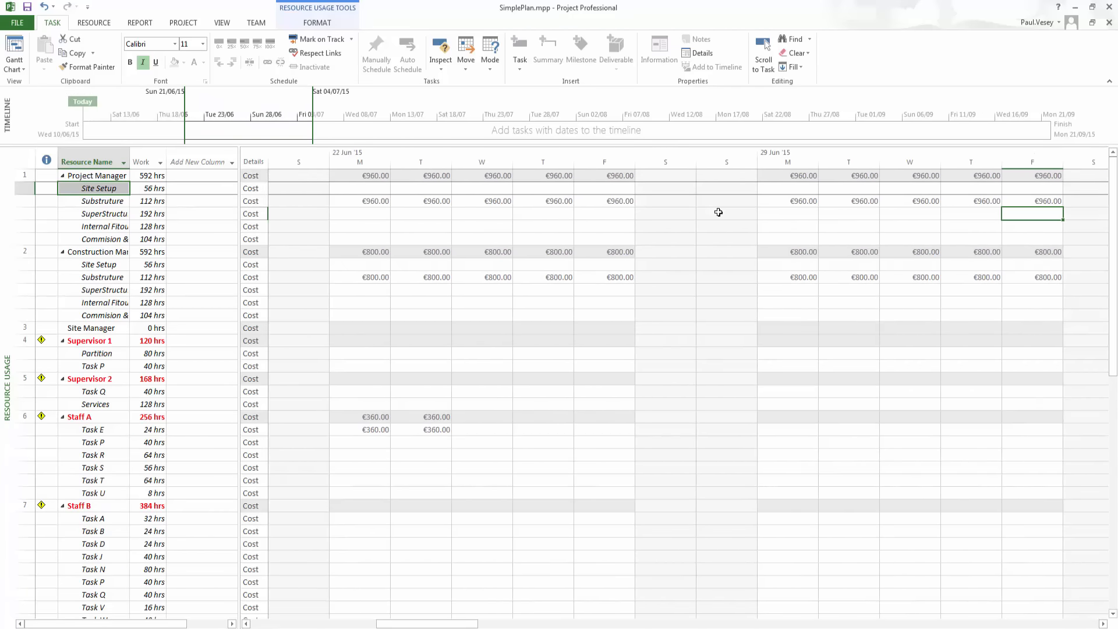
key(Right)
key(Right)
key(Left)
key(Left)
key(Left)
key(Left)
key(Left)
key(Left)
key(Left)
key(Left)
key(Left)
key(Left)
key(Left)
key(Left)
key(Left)
key(Left)
key(Left)
key(Left)
key(Left)
key(Left)
key(Left)
key(Left)
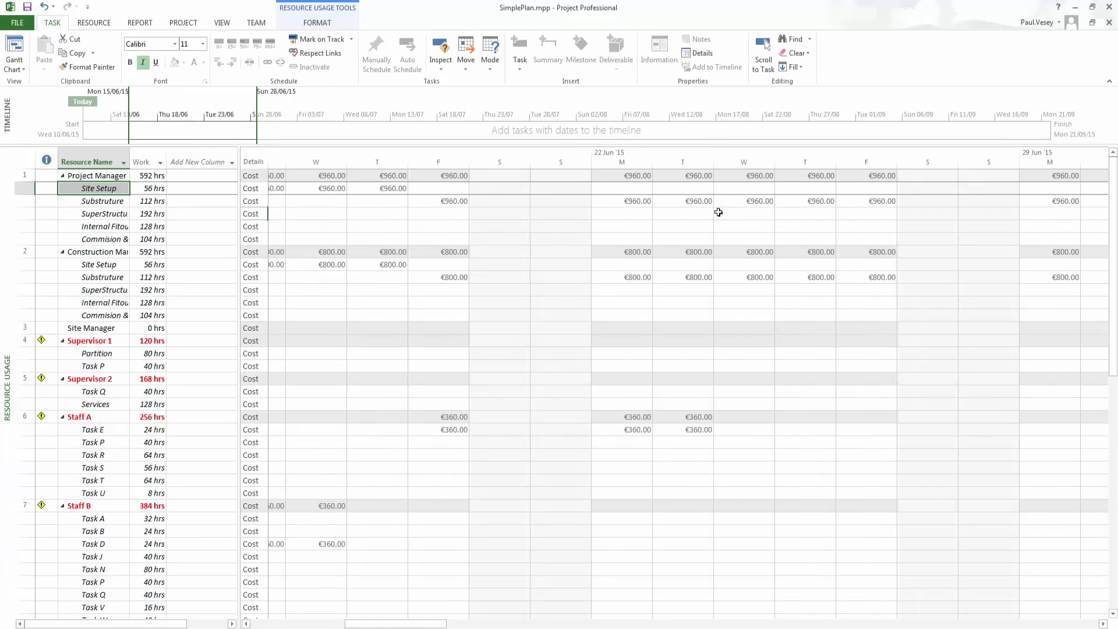
key(Left)
key(Left)
key(Left)
key(Left)
key(Left)
key(Left)
key(Left)
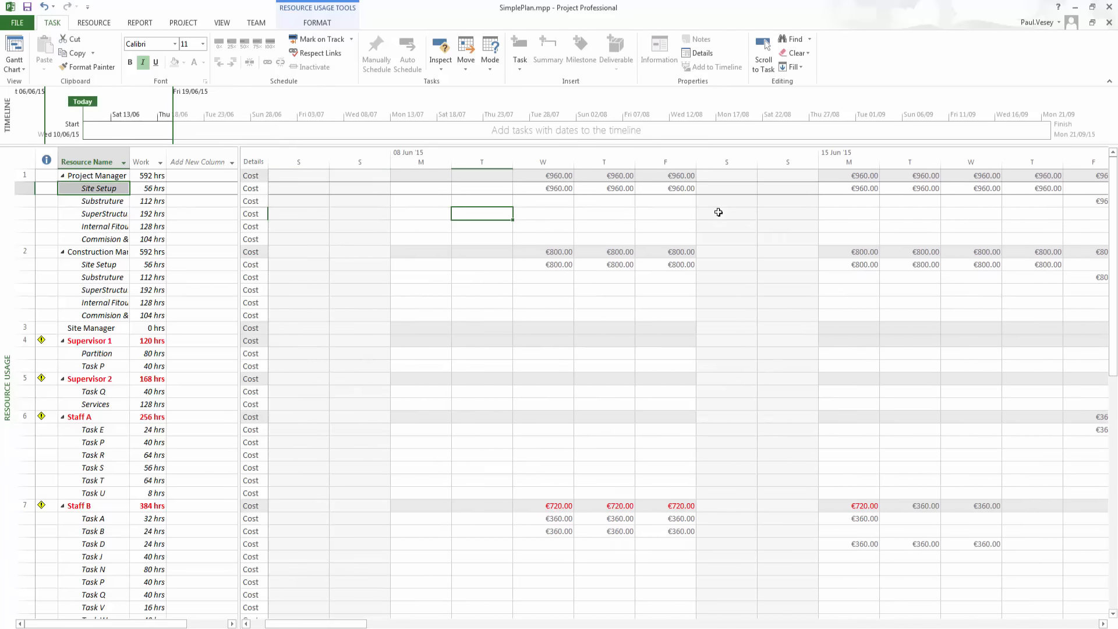
Review the managers' daily costs for Site Setup, Substructure and SuperStructure up to mid-July, and return to the mid-June costs
key(Right)
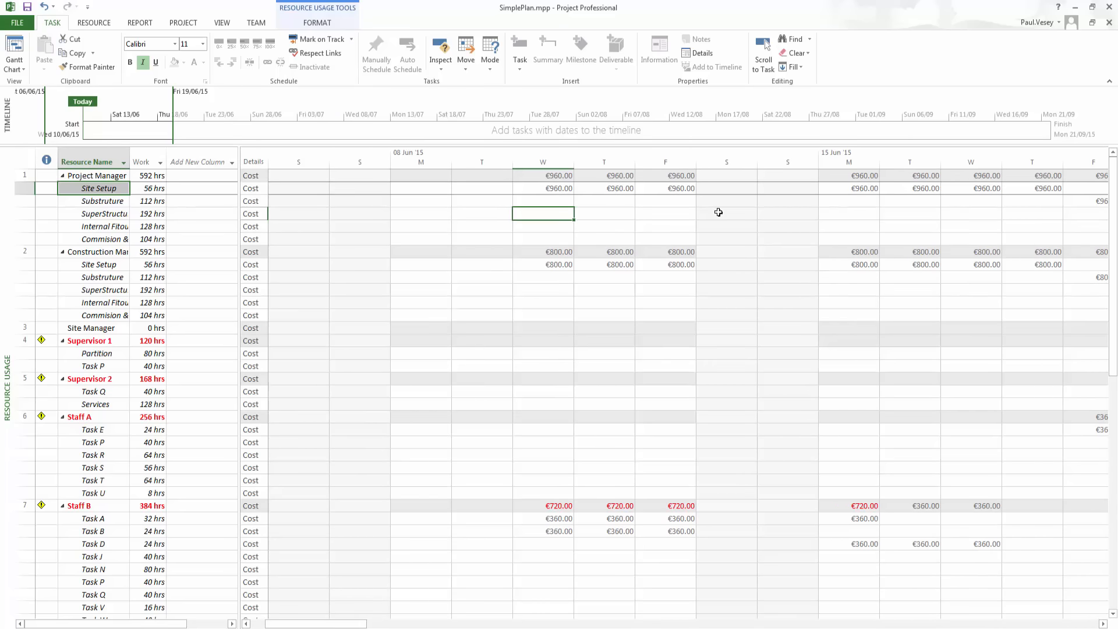
key(Right)
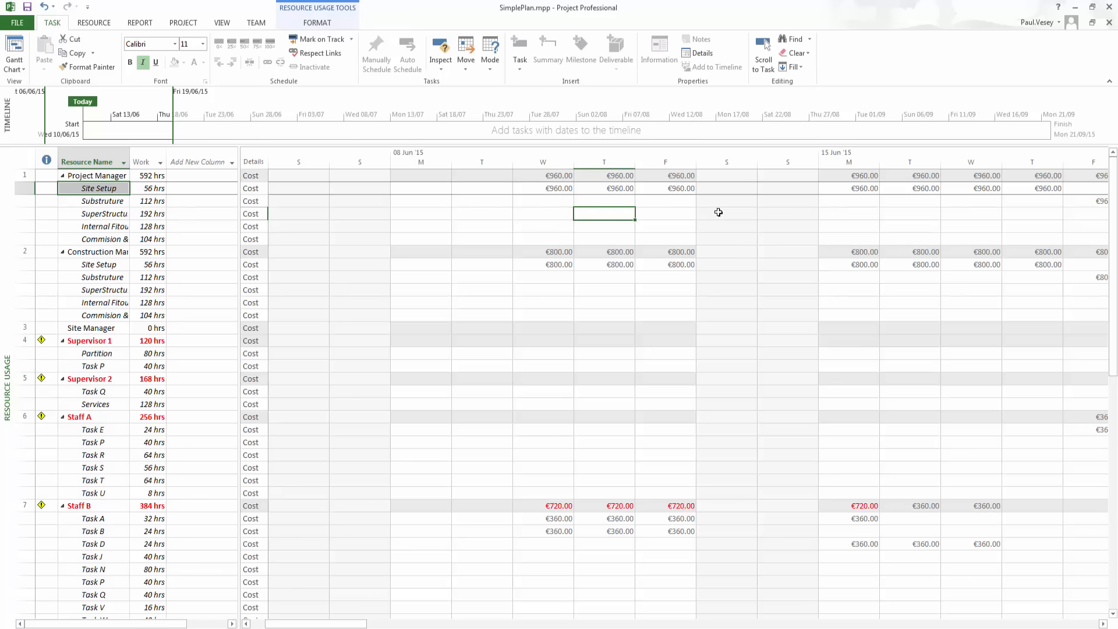
key(Left)
key(Right)
key(Right)
key(Right)
key(Right)
key(Right)
key(Right)
key(Right)
key(Right)
key(Right)
key(Right)
key(Right)
key(Right)
key(Right)
key(Right)
key(Right)
key(Right)
key(Right)
key(Right)
key(Right)
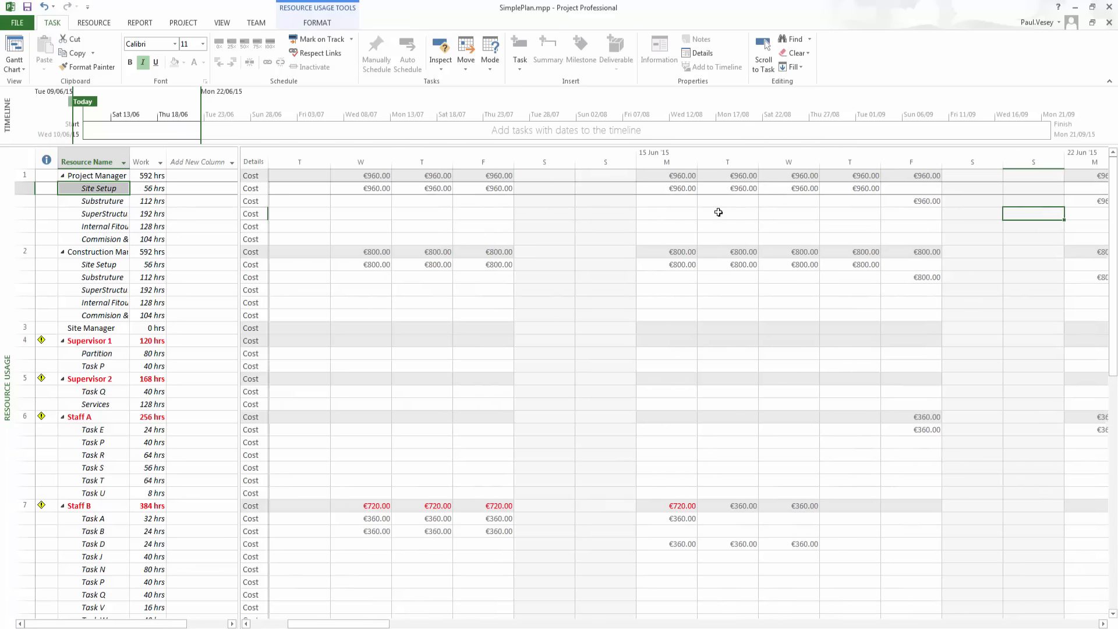
key(Right)
key(Right)
key(Right)
key(Right)
key(Right)
key(Right)
key(Right)
key(Right)
key(Right)
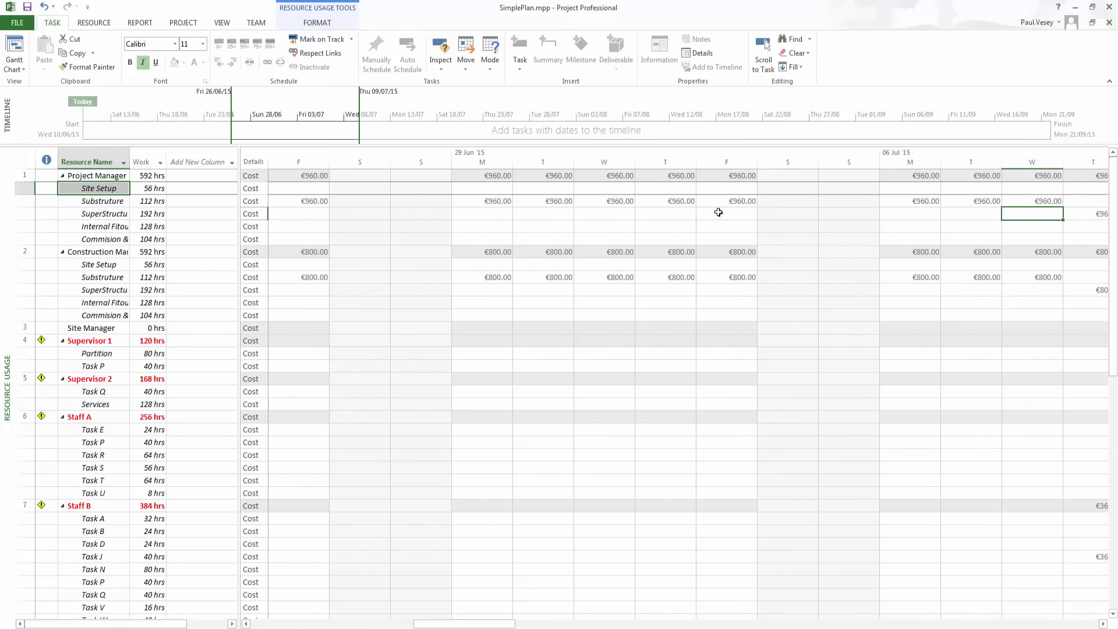
key(Right)
key(Right)
key(Right)
key(Right)
key(Right)
key(Right)
key(Right)
key(Right)
key(Right)
key(Right)
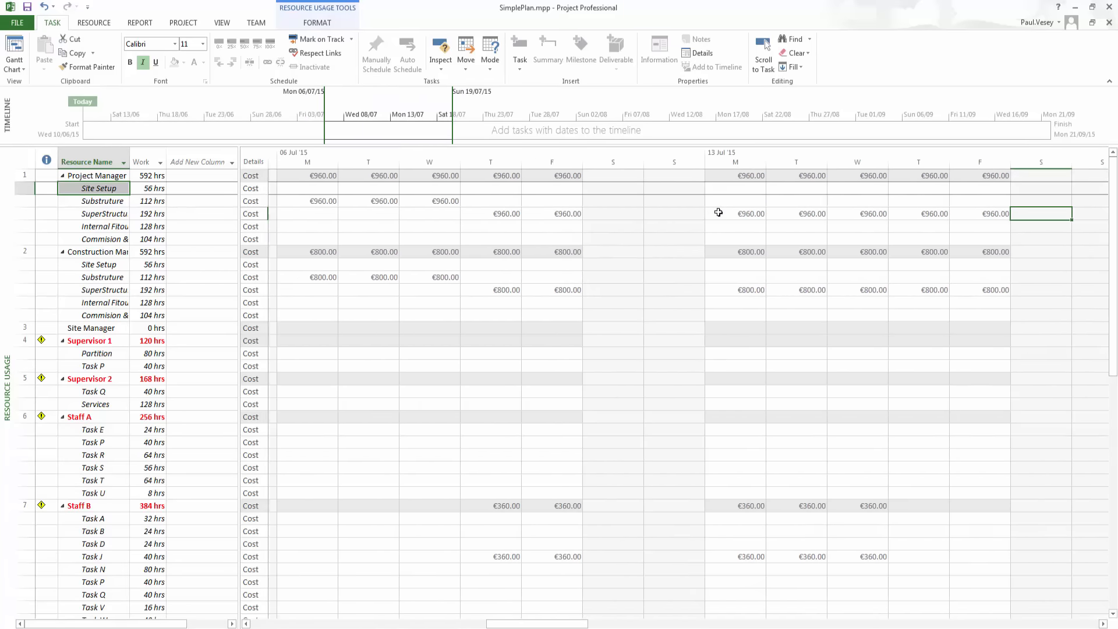
key(Left)
key(Left)
key(Left)
key(Left)
key(Left)
key(Left)
key(Left)
key(Left)
key(Left)
key(Left)
key(Left)
key(Left)
key(Left)
key(Left)
key(Left)
key(Left)
key(Left)
key(Left)
key(Left)
key(Left)
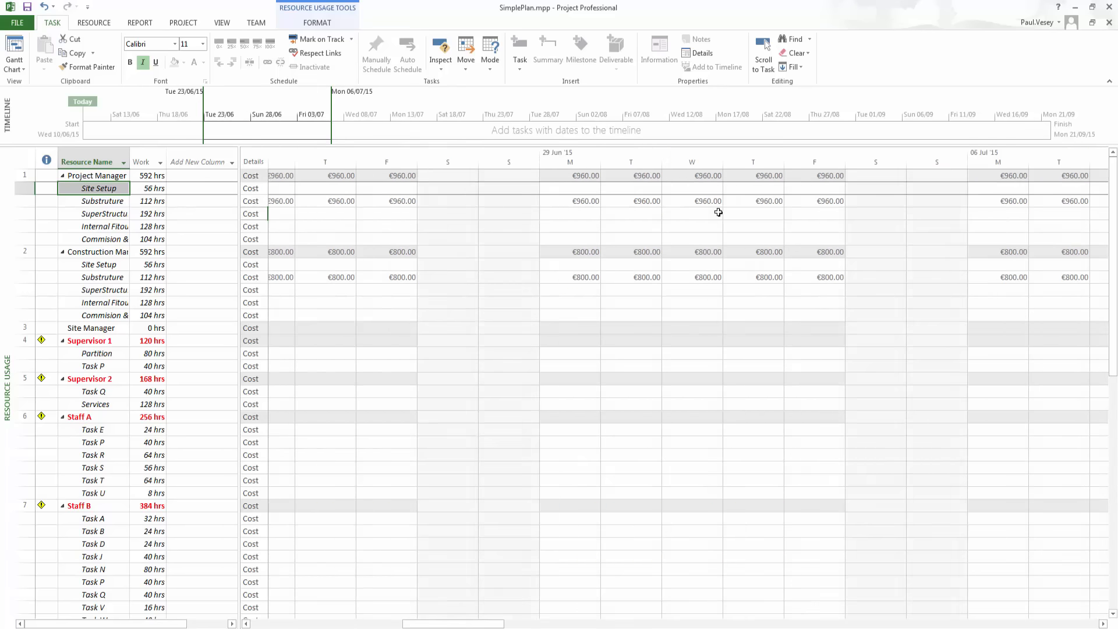
key(Left)
key(Left)
key(Left)
key(Left)
key(Left)
key(Left)
key(Left)
key(Left)
key(Left)
key(Left)
key(Left)
key(Left)
key(Left)
key(Right)
key(Right)
key(Right)
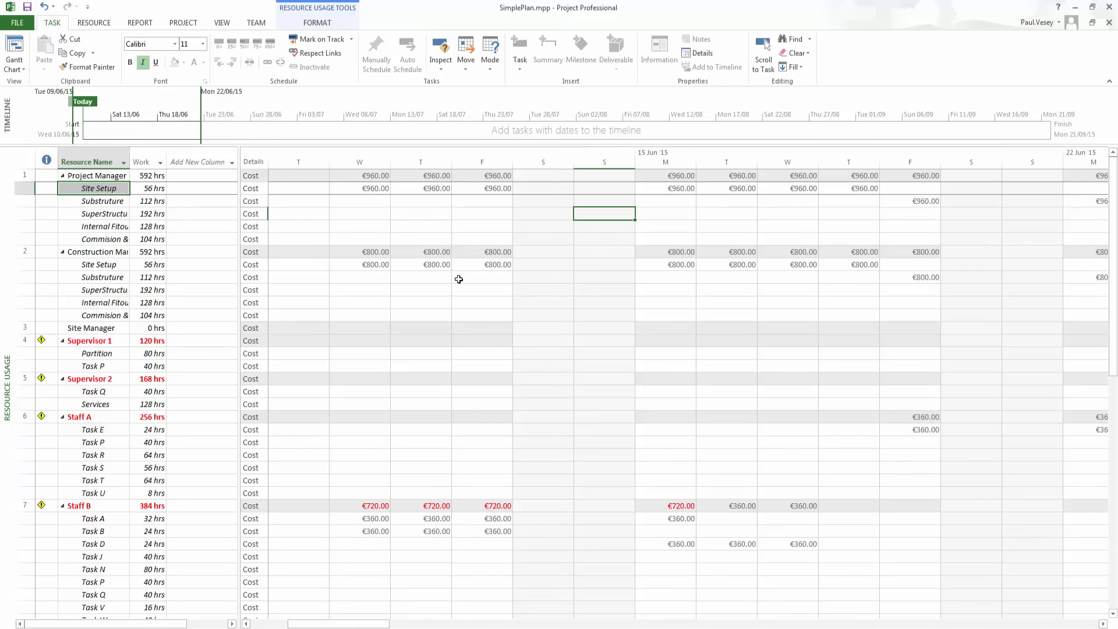
Switch to the Gantt Chart view and bring the whole schedule from June to September into sight
click(15, 65)
click(67, 109)
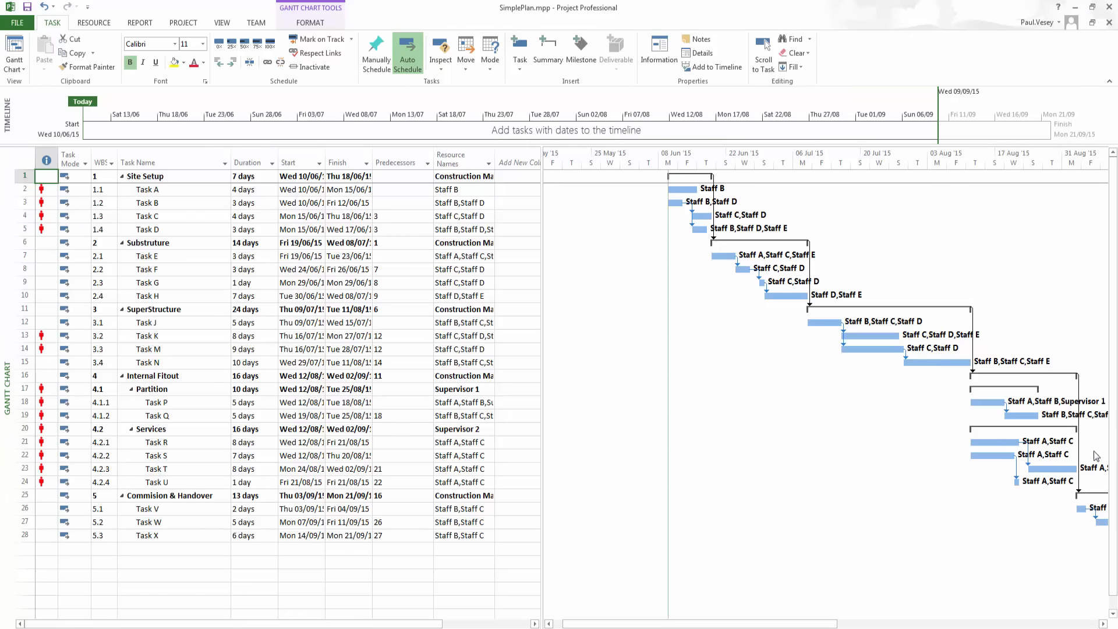
drag(837, 625, 861, 624)
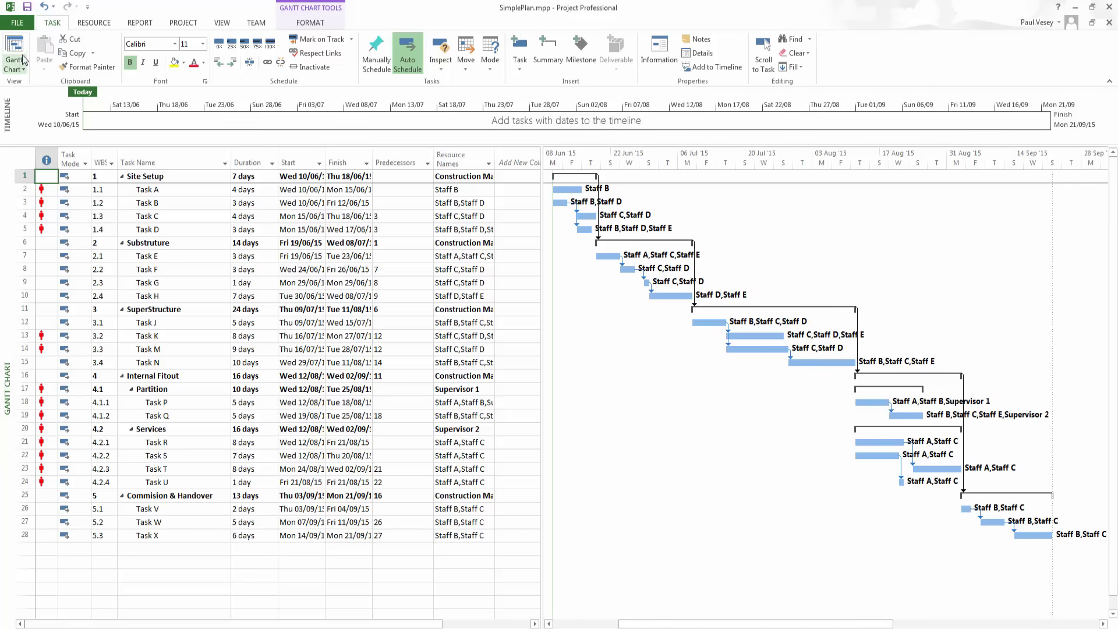
Switch to the Network Diagram view and examine the critical and non-critical task boxes, including Partition, across the whole plan
click(24, 71)
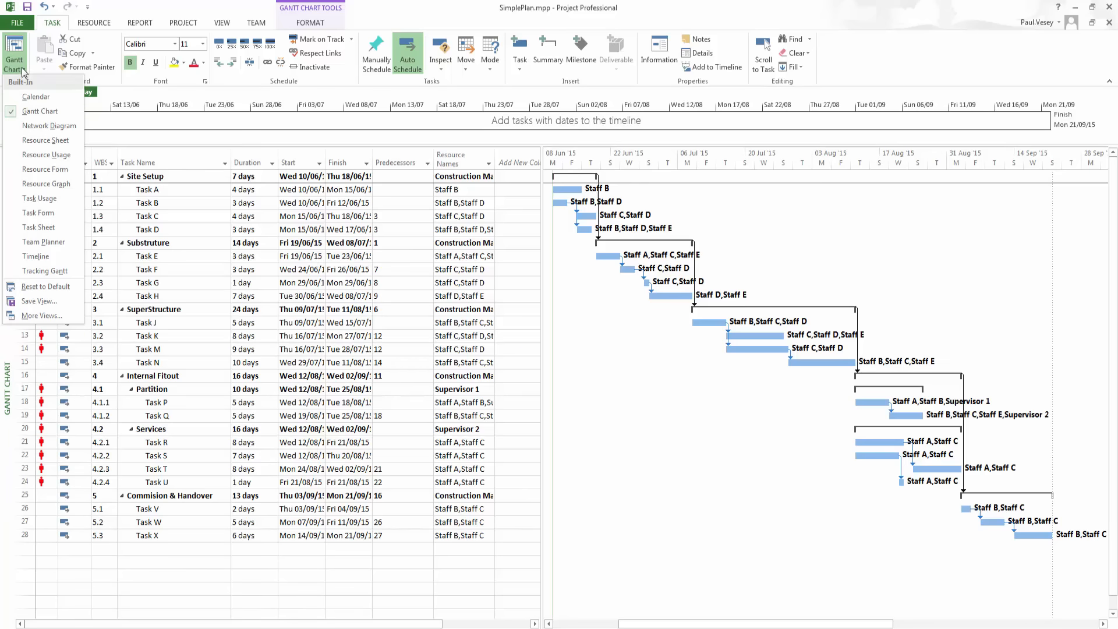
click(36, 126)
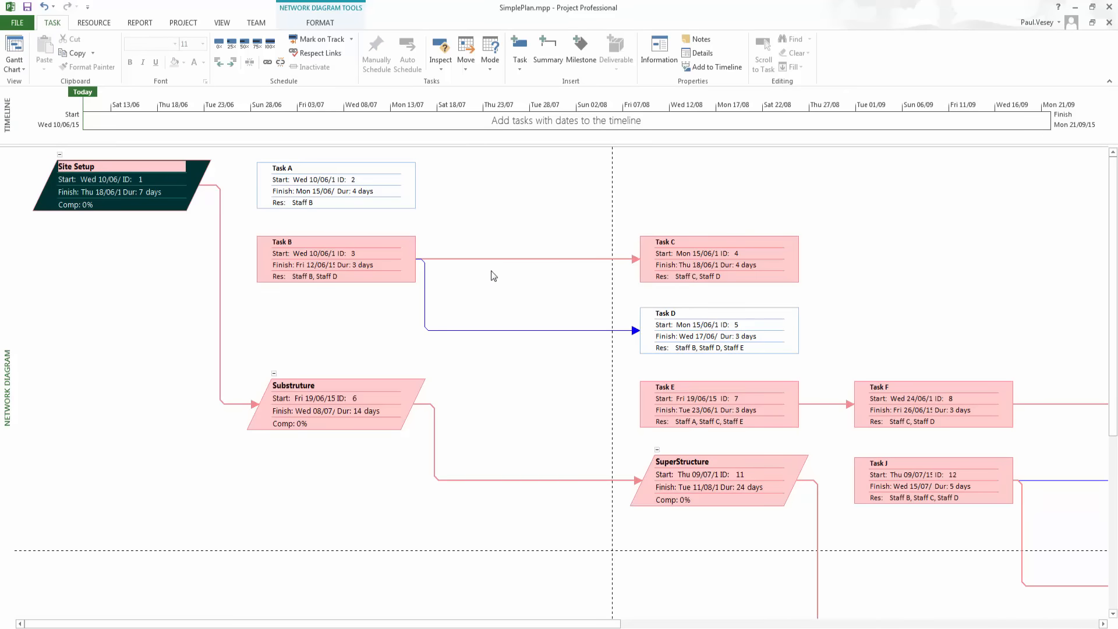
scroll(493, 276, down, 3)
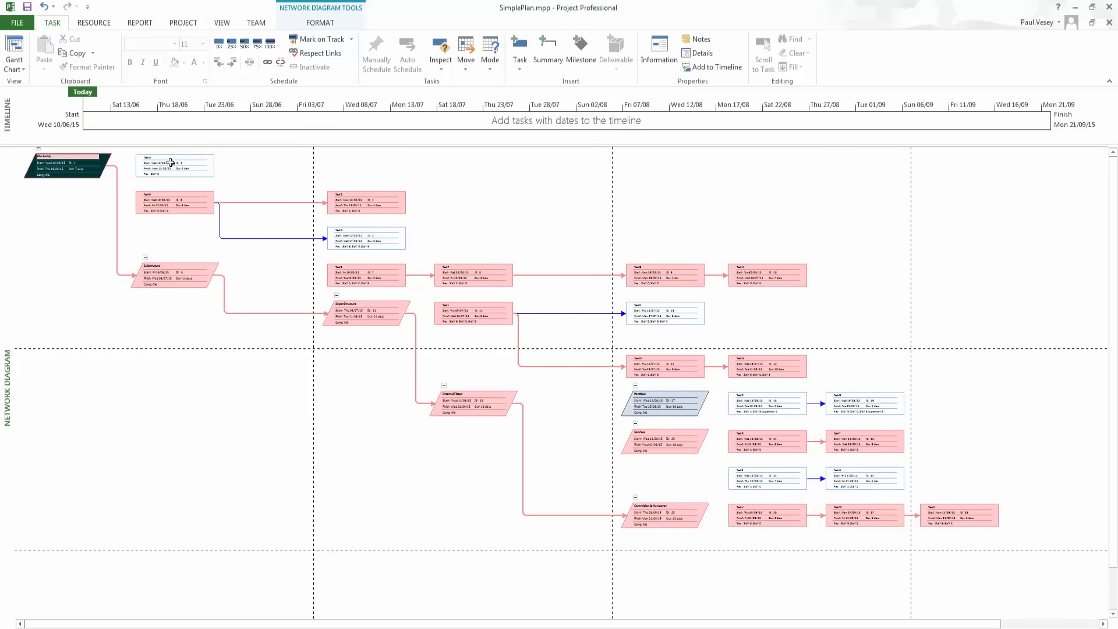
mouse_move(171, 167)
mouse_move(348, 246)
mouse_move(666, 411)
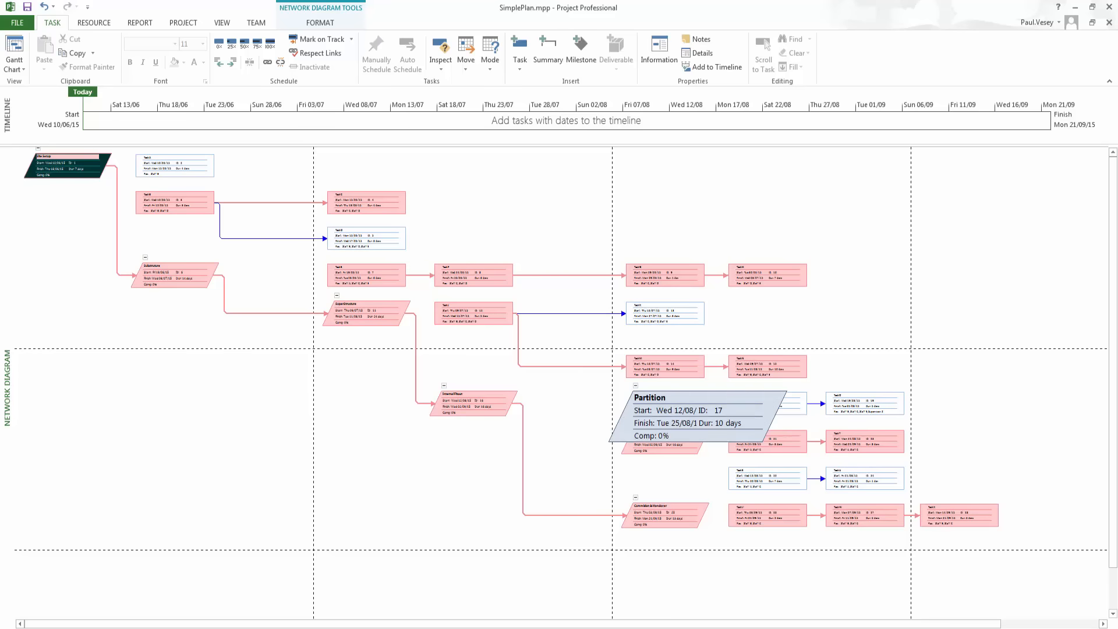
mouse_move(769, 487)
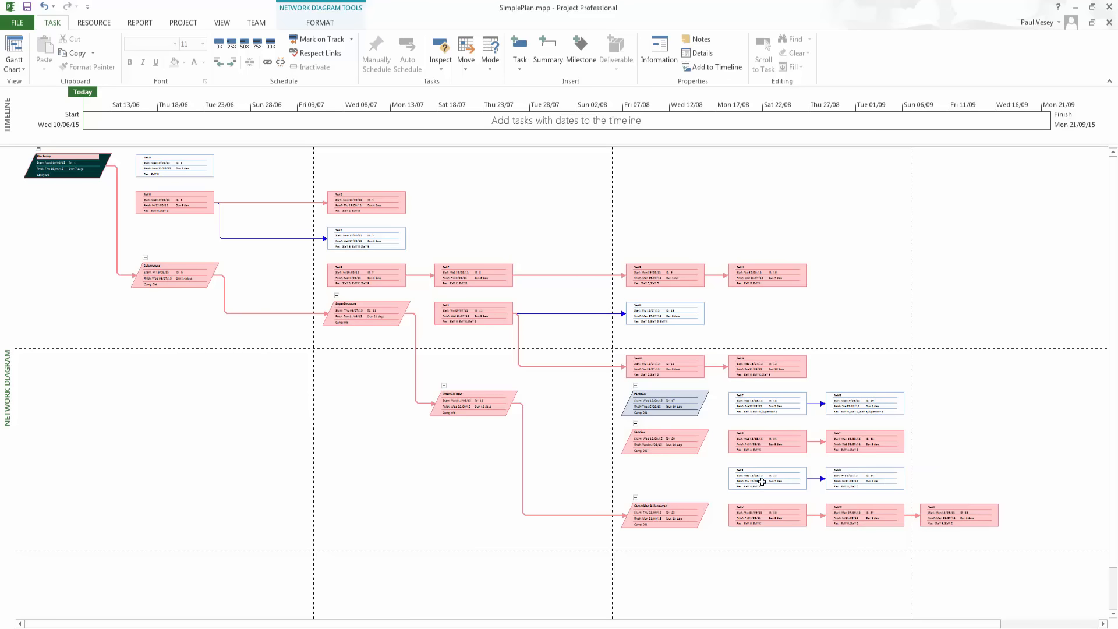
Collapse the Services and Partition summary tasks in the network diagram, and expand Services again
click(636, 424)
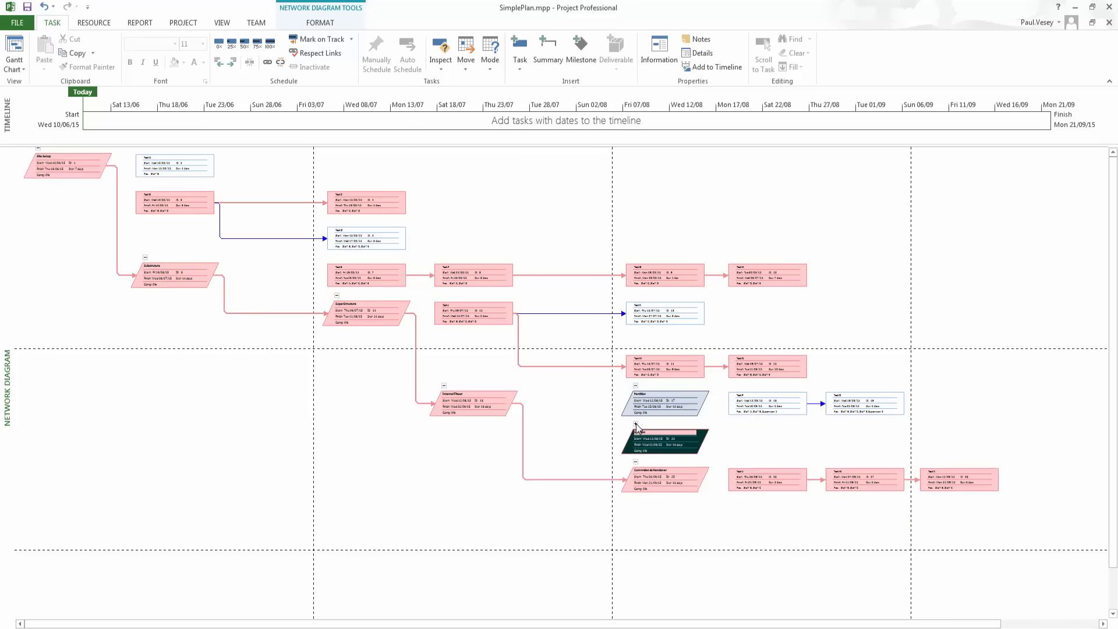
click(636, 386)
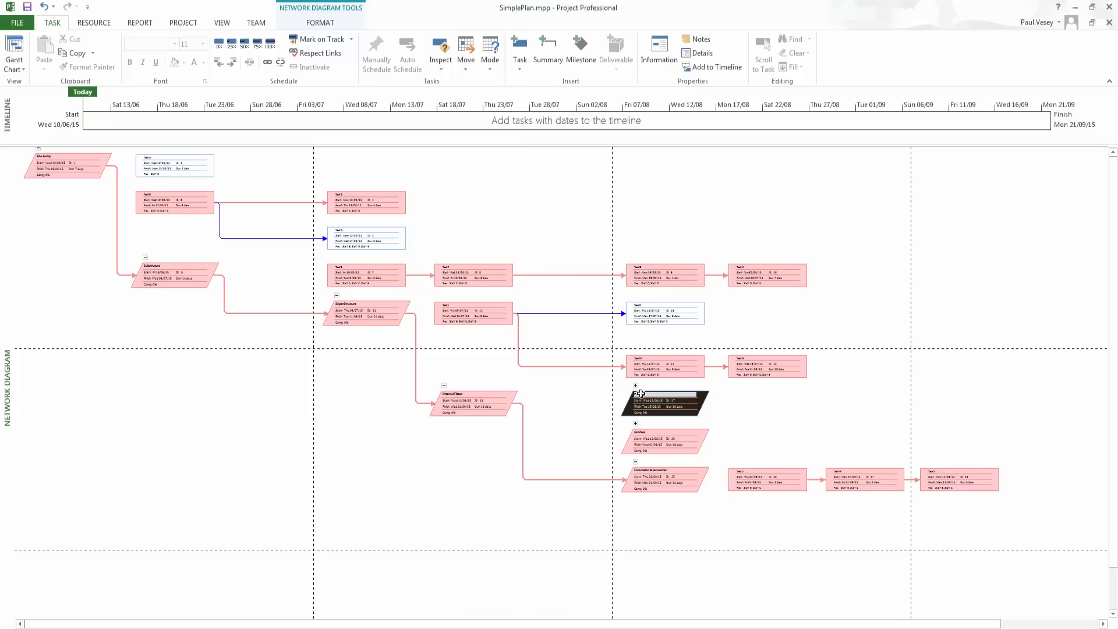
click(680, 360)
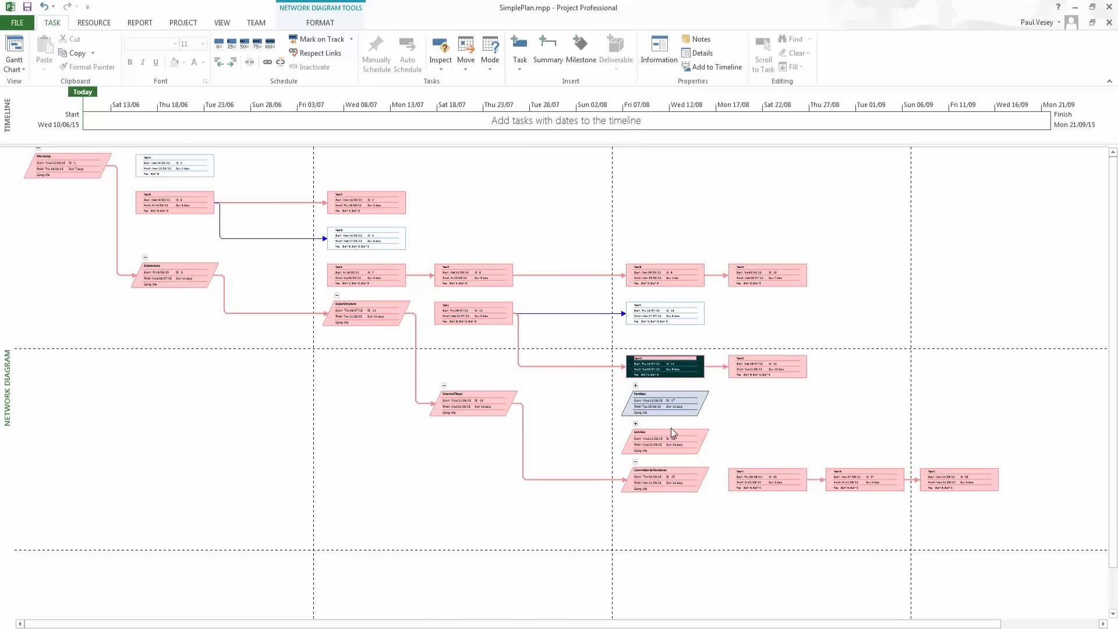
click(637, 425)
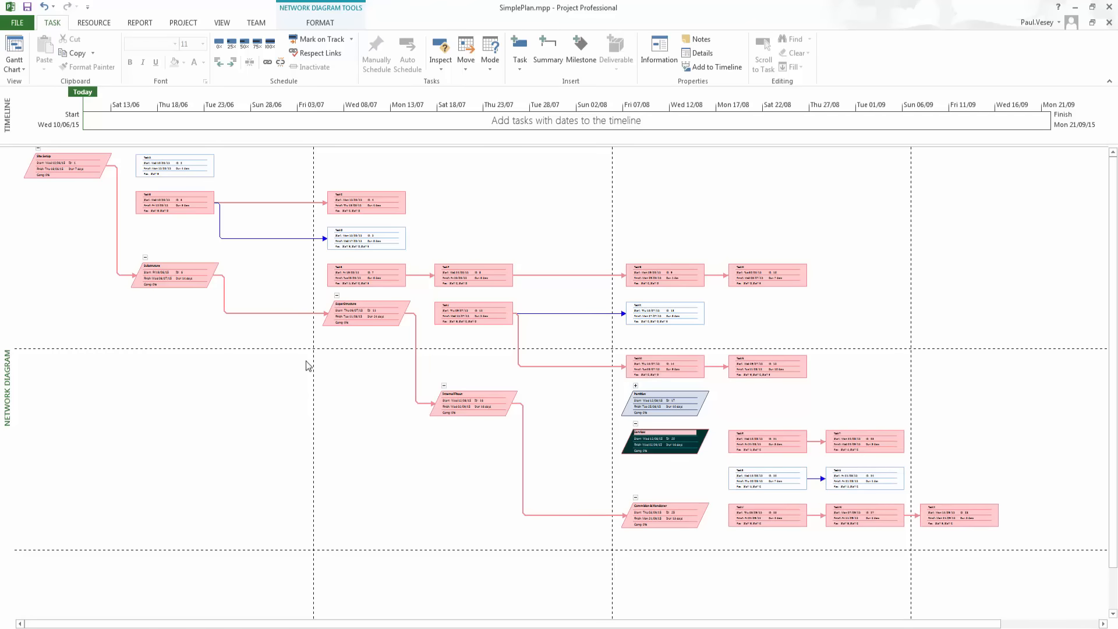
Return to the Gantt Chart view, and apply the Detail Gantt view from the full list of views
click(14, 68)
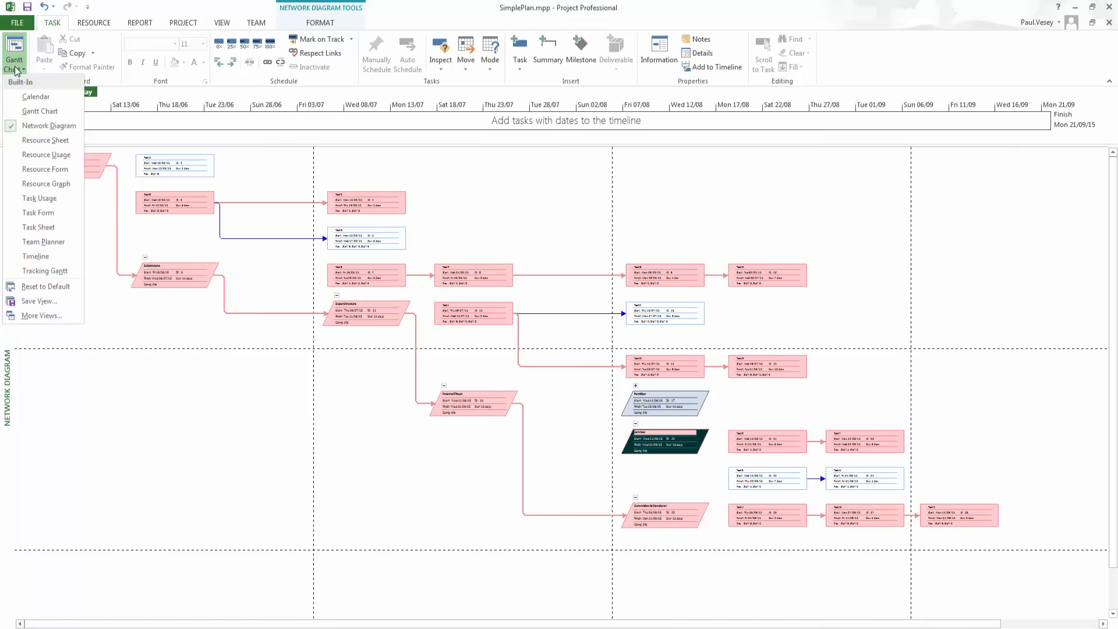
click(56, 109)
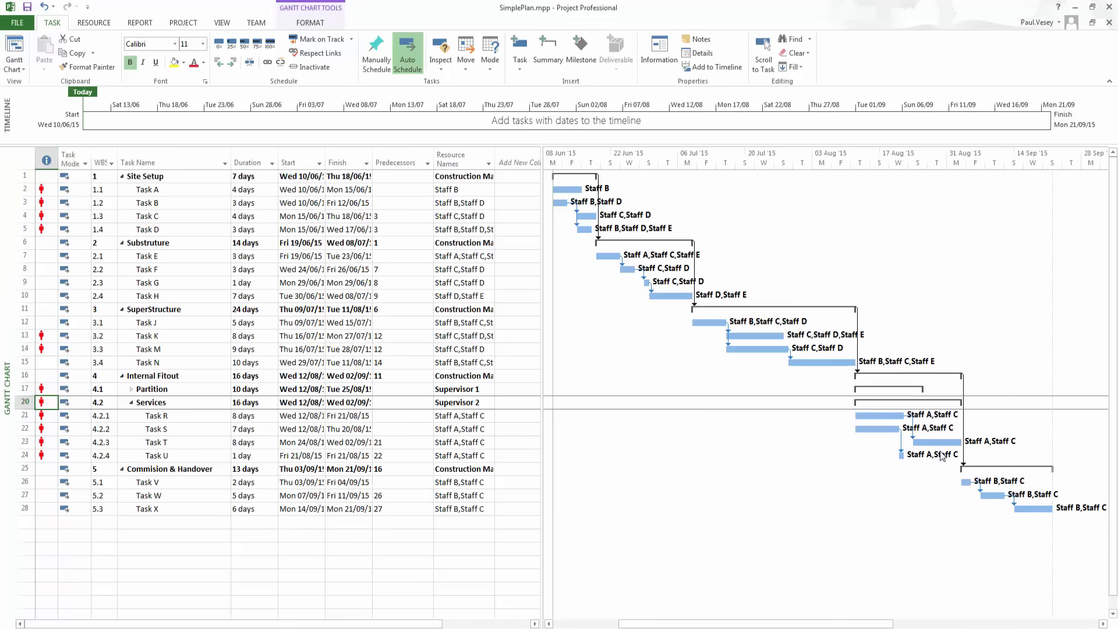
click(23, 70)
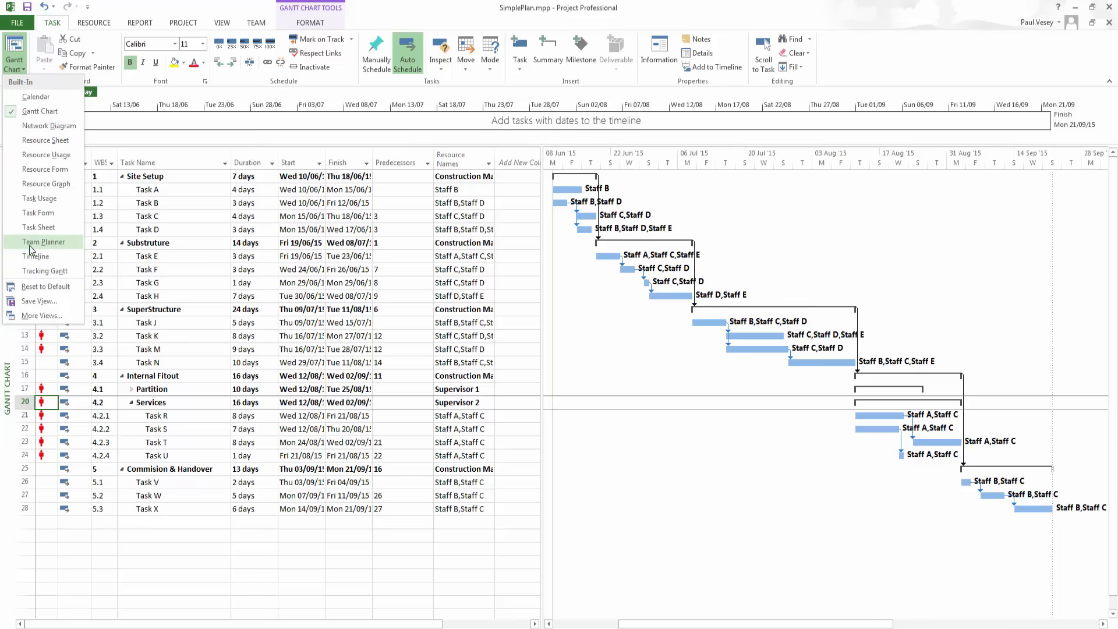
click(36, 316)
click(212, 143)
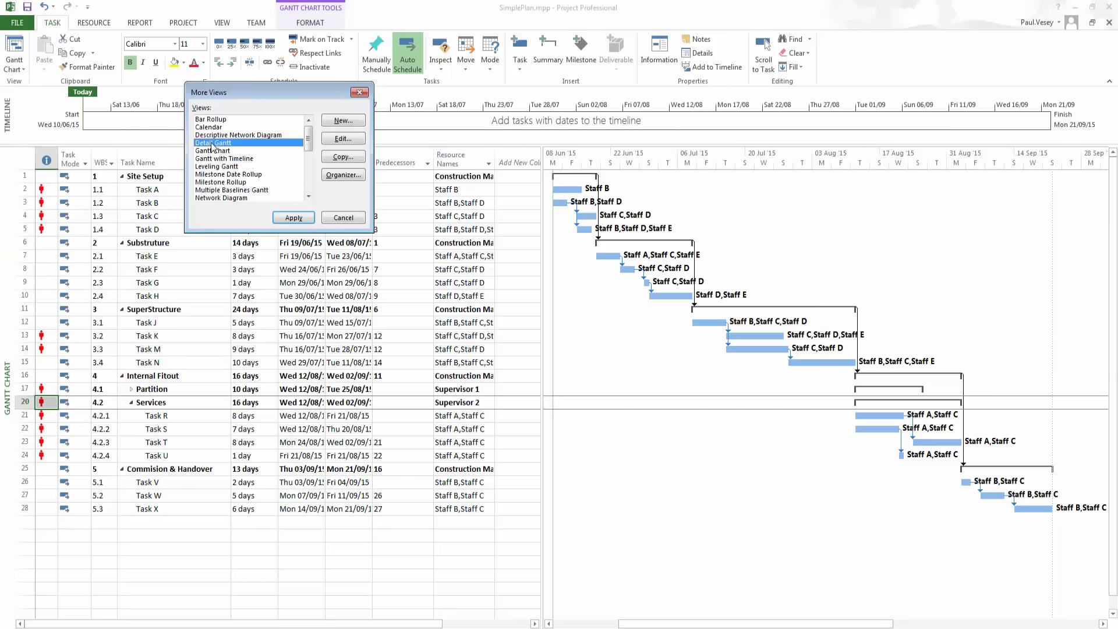
click(293, 218)
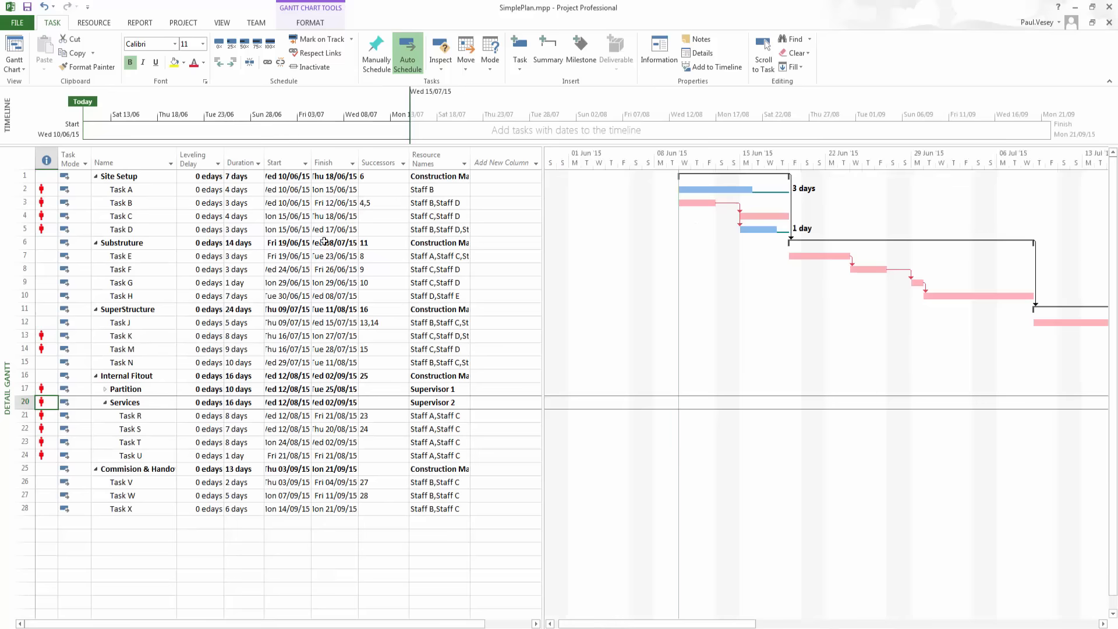
Widen the Detail Gantt's displayed date range to cover the whole project from 10 June to 21 September
click(410, 113)
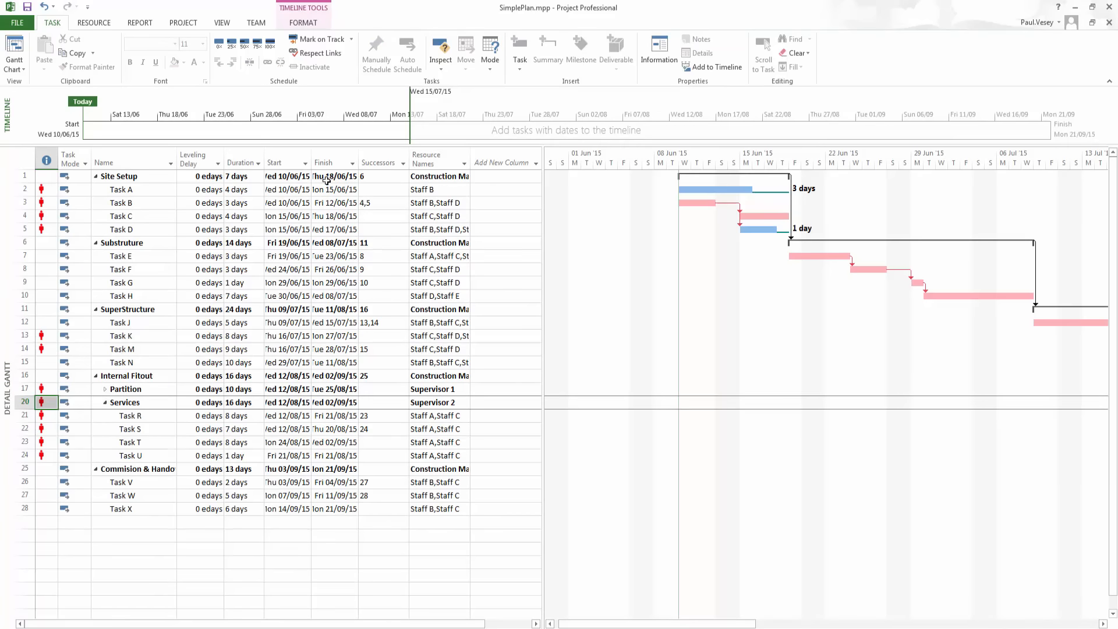
drag(411, 116, 1095, 138)
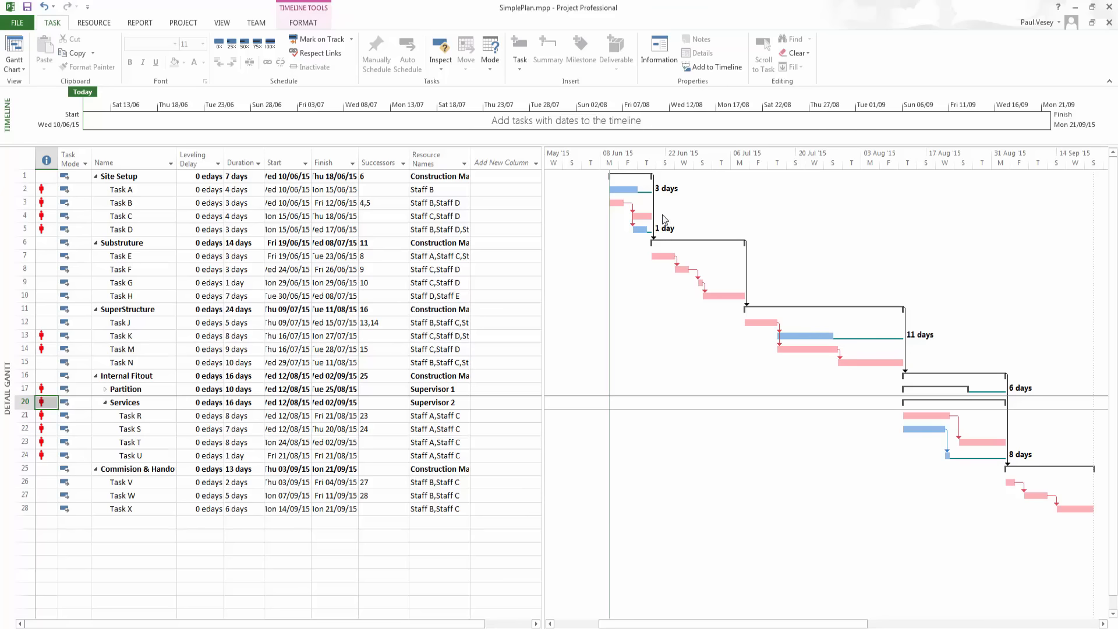
drag(748, 623, 814, 626)
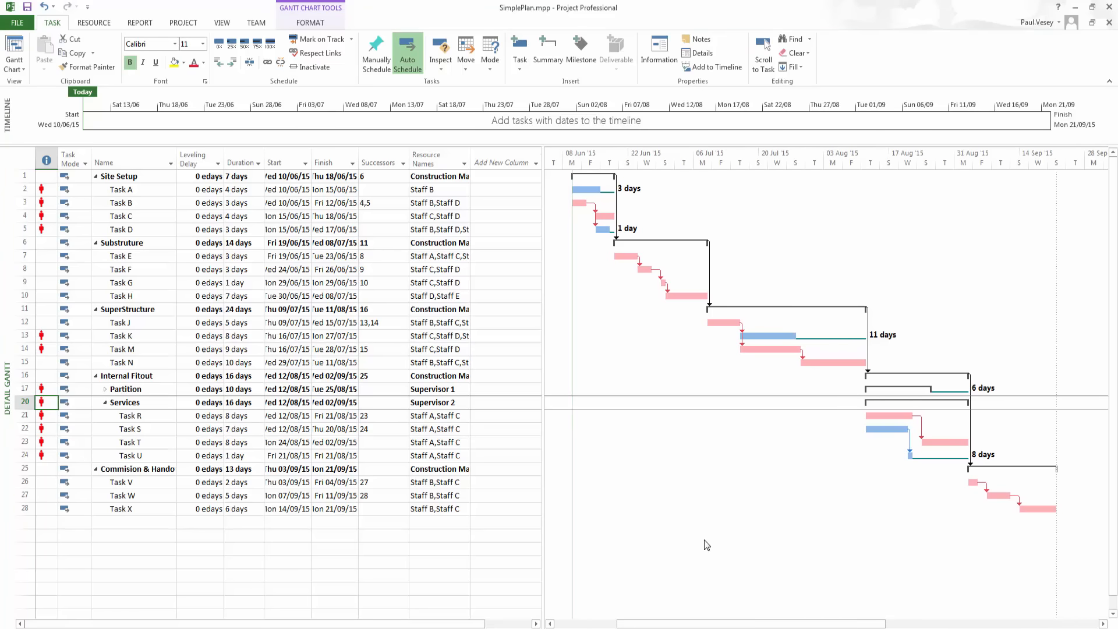